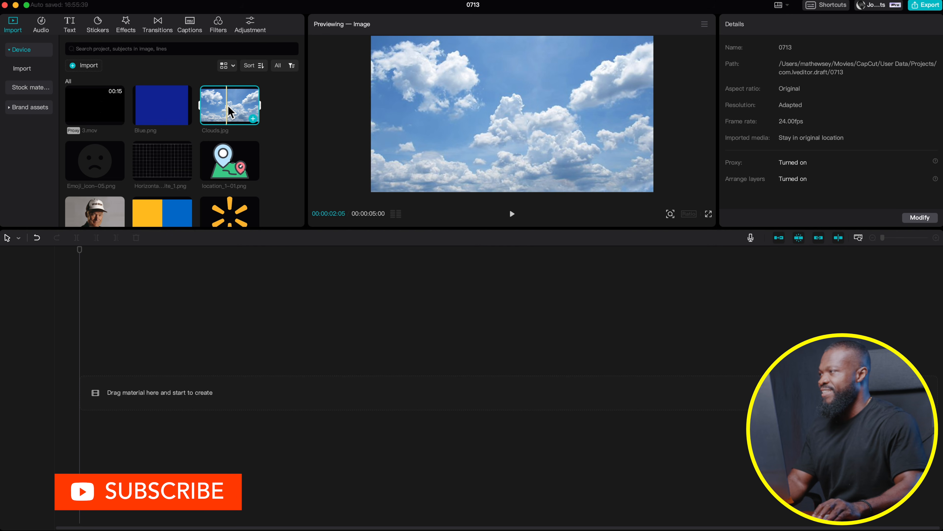
Place Clouds.jpg at the start of the timeline with a duration of 00:00:06:01 and scale it to 135%
{"action": "left_click_drag", "start_coordinate": [229, 107], "coordinate": [113, 397]}
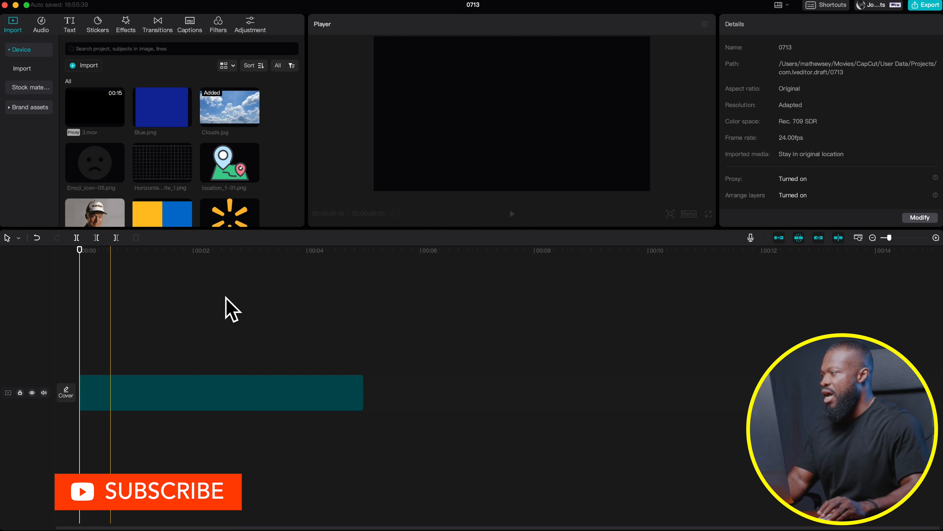
{"action": "left_click", "coordinate": [110, 377]}
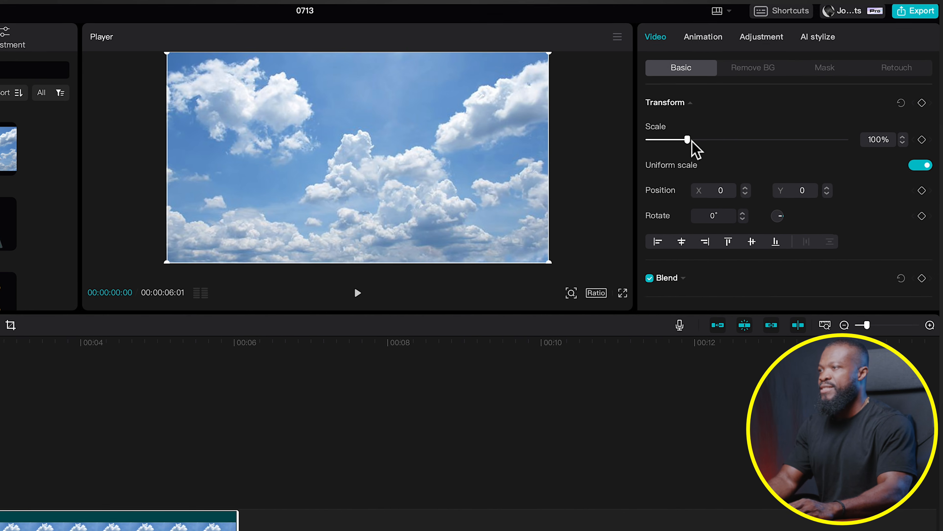
{"action": "left_click_drag", "start_coordinate": [756, 100], "coordinate": [762, 101]}
{"action": "left_click_drag", "start_coordinate": [692, 140], "coordinate": [699, 141]}
{"action": "left_click_drag", "start_coordinate": [319, 116], "coordinate": [342, 151]}
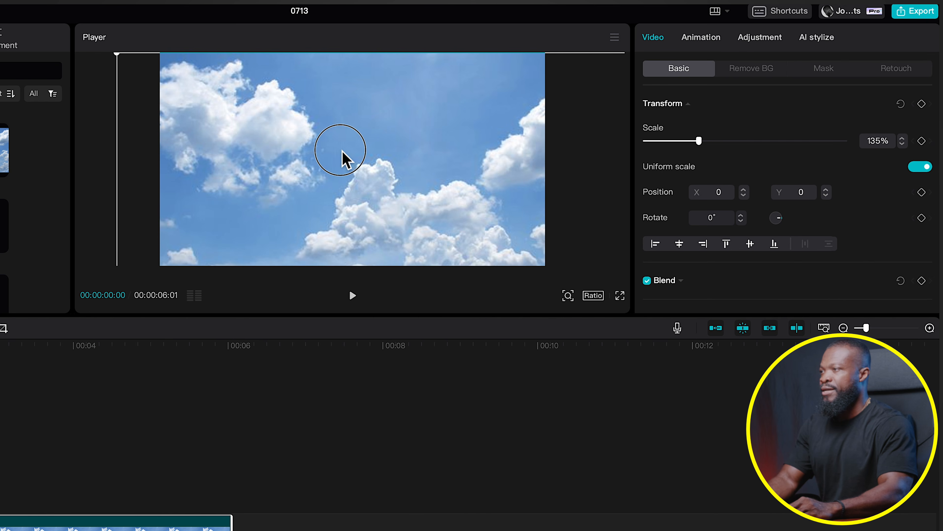
Turn the clouds clip black and white with saturation -50 and set its highlight to 10
{"action": "left_click", "coordinate": [762, 37]}
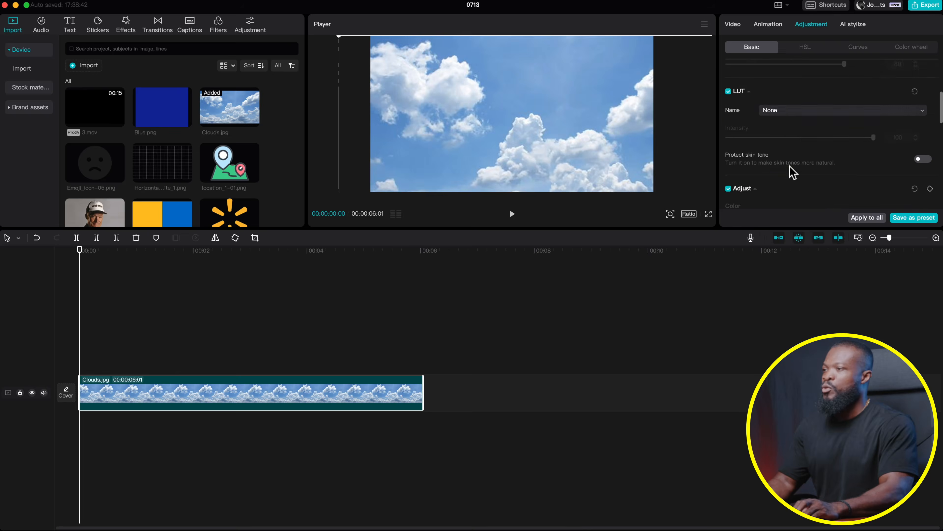
{"action": "scroll", "coordinate": [793, 171], "scroll_direction": "down", "scroll_amount": 5}
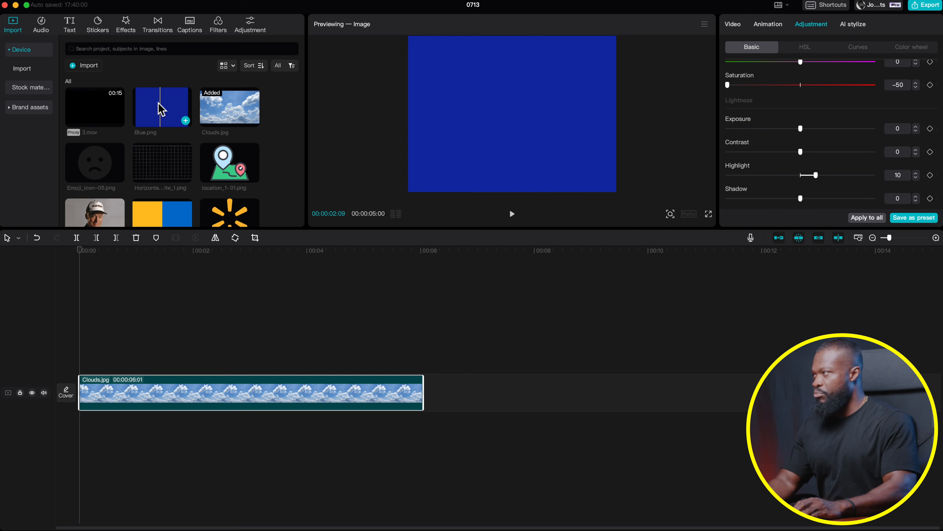
Place Blue.png on a new track above the clouds clip and extend it to 00:00:06:01
{"action": "left_click_drag", "start_coordinate": [158, 112], "coordinate": [91, 351]}
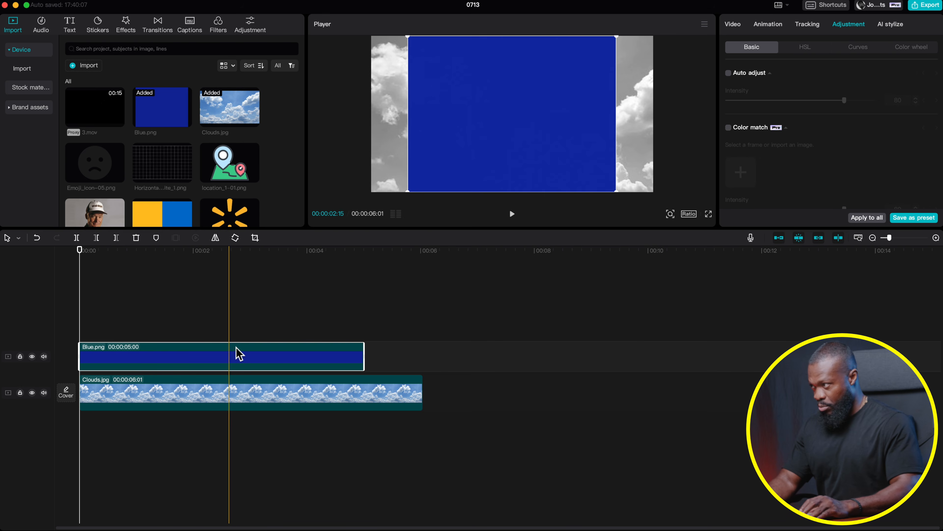
{"action": "left_click_drag", "start_coordinate": [365, 356], "coordinate": [424, 362]}
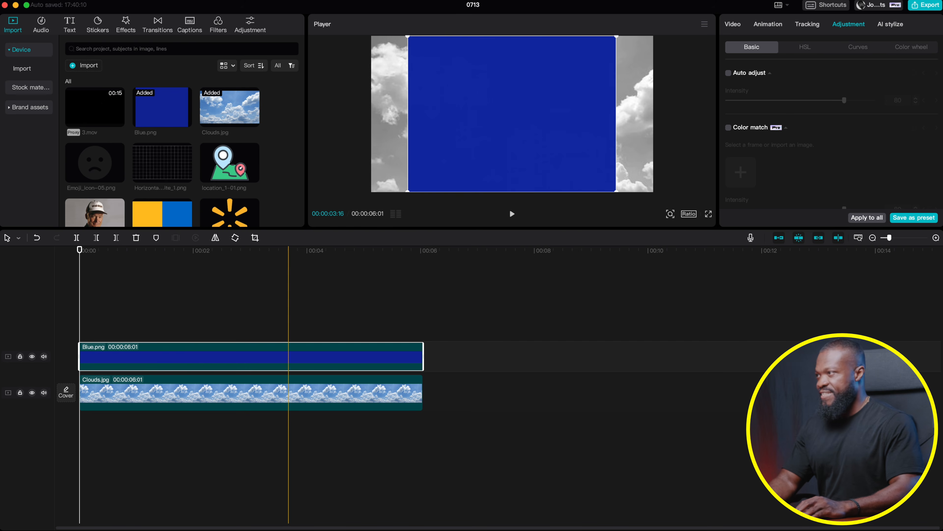
{"action": "left_click", "coordinate": [144, 323]}
Scale the Blue.png clip to 139% so that it covers the whole frame
{"action": "left_click", "coordinate": [143, 357]}
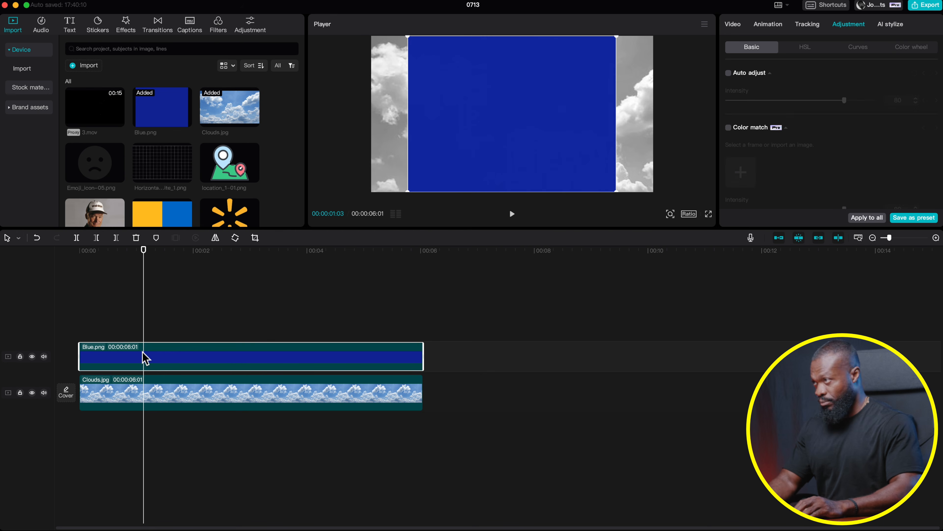
{"action": "left_click", "coordinate": [733, 24]}
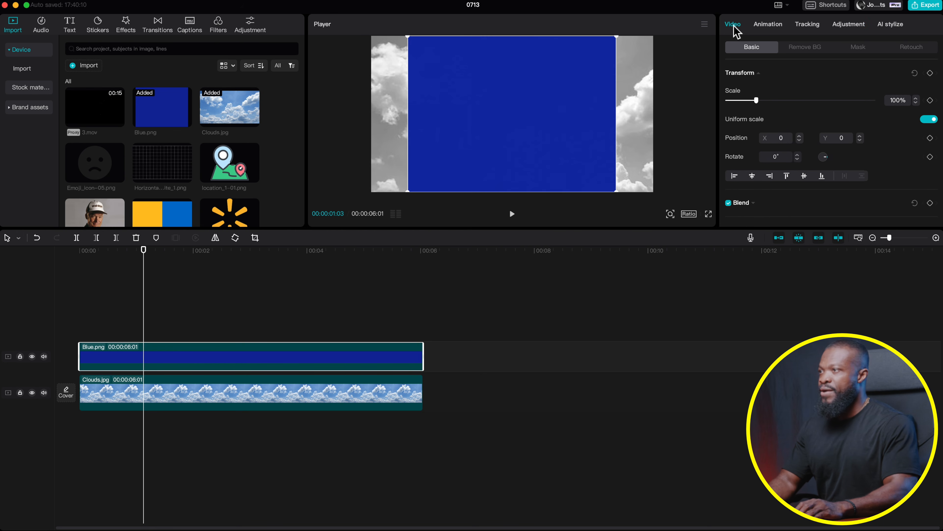
{"action": "left_click_drag", "start_coordinate": [757, 100], "coordinate": [769, 101]}
Lower the opacity of the Blue.png clip to 75% so the clouds show through
{"action": "scroll", "coordinate": [807, 132], "scroll_direction": "down", "scroll_amount": 3}
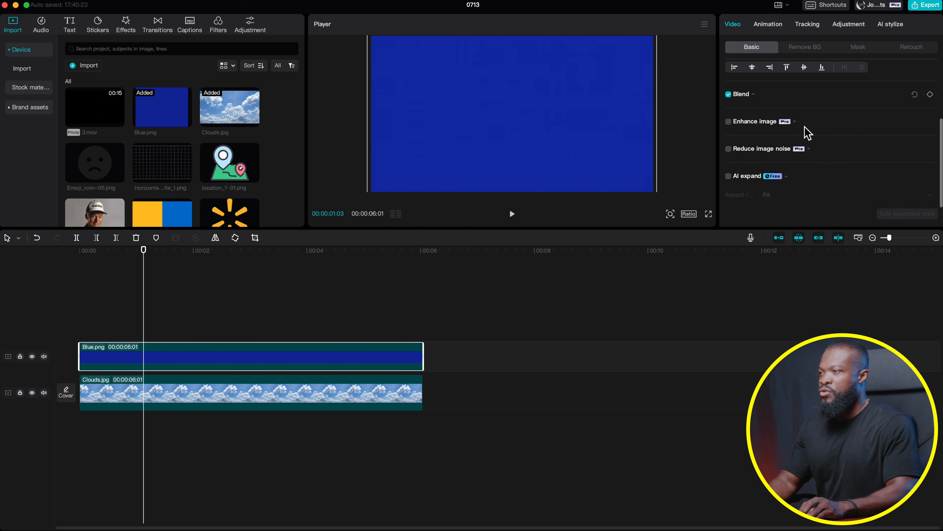
{"action": "left_click", "coordinate": [776, 102]}
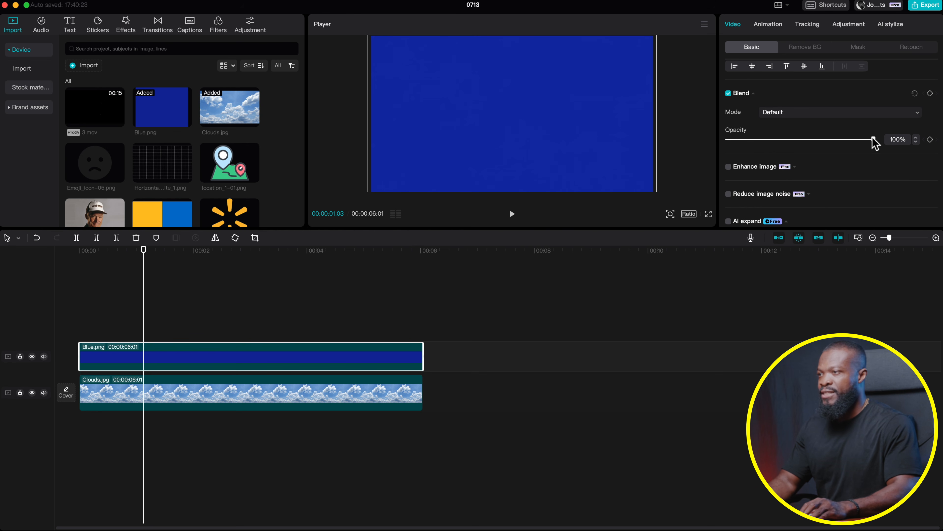
{"action": "type", "text": "75"}
{"action": "key", "text": "Return"}
{"action": "left_click", "coordinate": [158, 398]}
{"action": "left_click", "coordinate": [148, 358]}
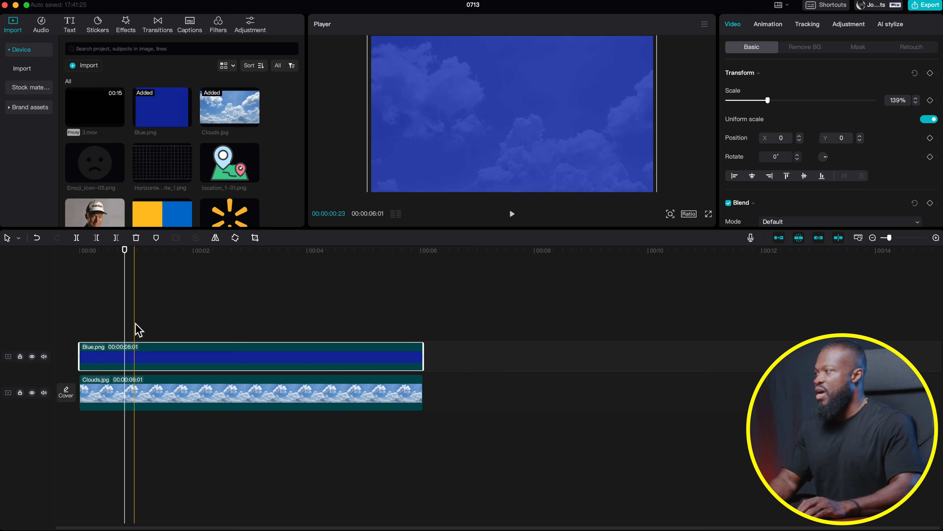
Place the Horizontal white_1.png grid on a new track above the blue clip and extend it to 00:00:06:01
{"action": "left_click_drag", "start_coordinate": [161, 166], "coordinate": [84, 327]}
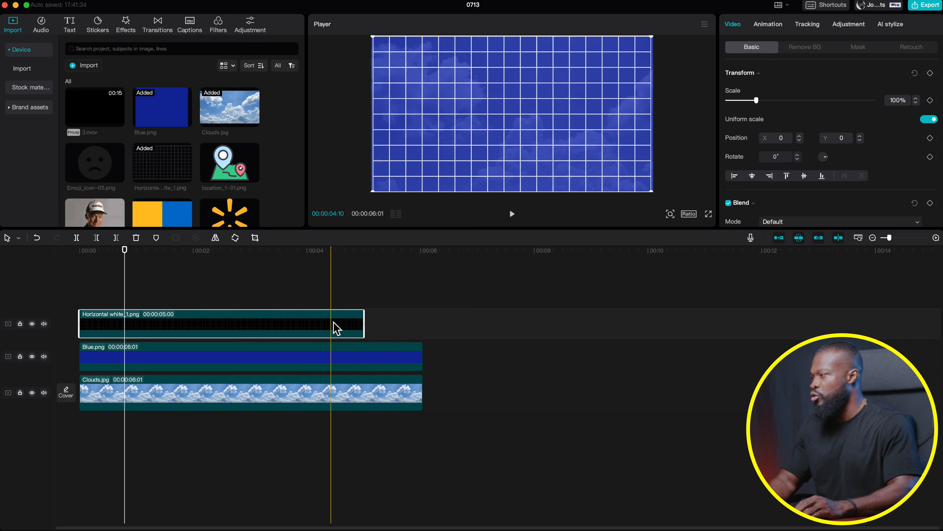
{"action": "left_click_drag", "start_coordinate": [362, 325], "coordinate": [422, 326]}
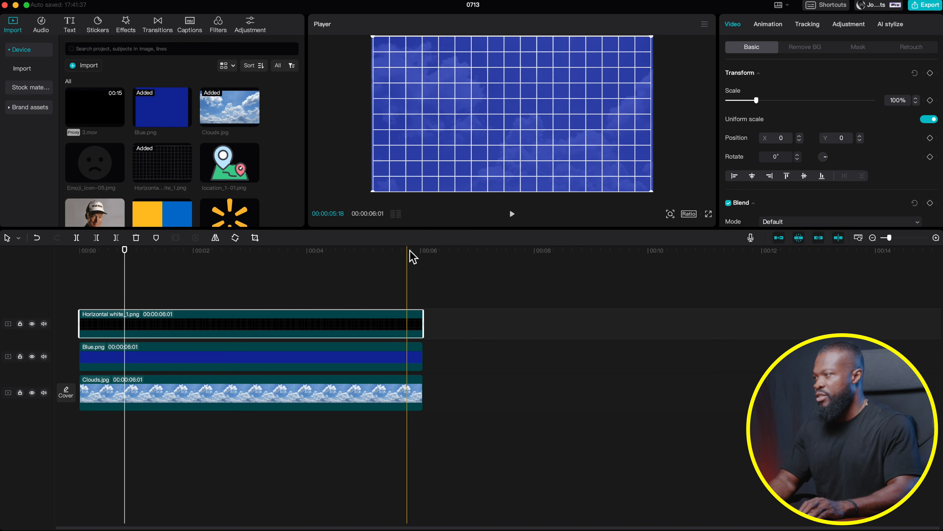
{"action": "left_click_drag", "start_coordinate": [427, 229], "coordinate": [428, 213]}
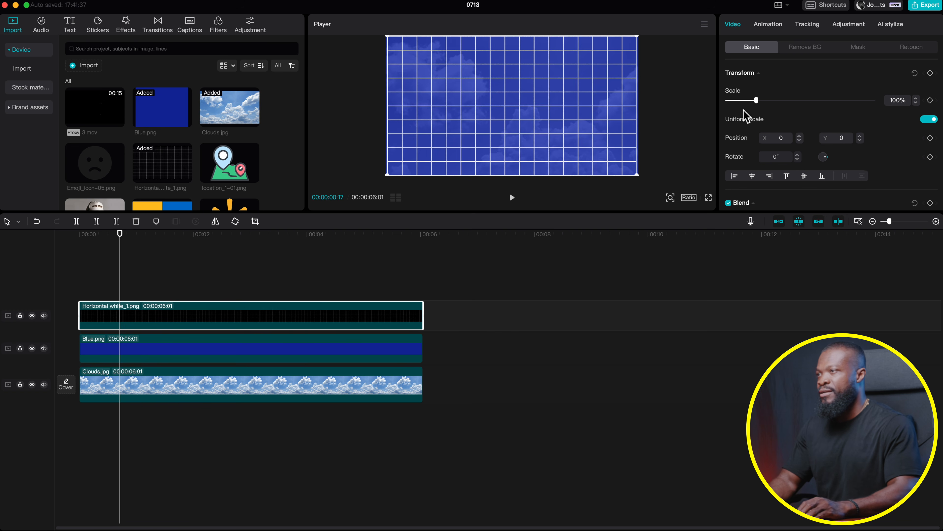
Lower the opacity of the white grid clip to 10%
{"action": "scroll", "coordinate": [787, 86], "scroll_direction": "down", "scroll_amount": 3}
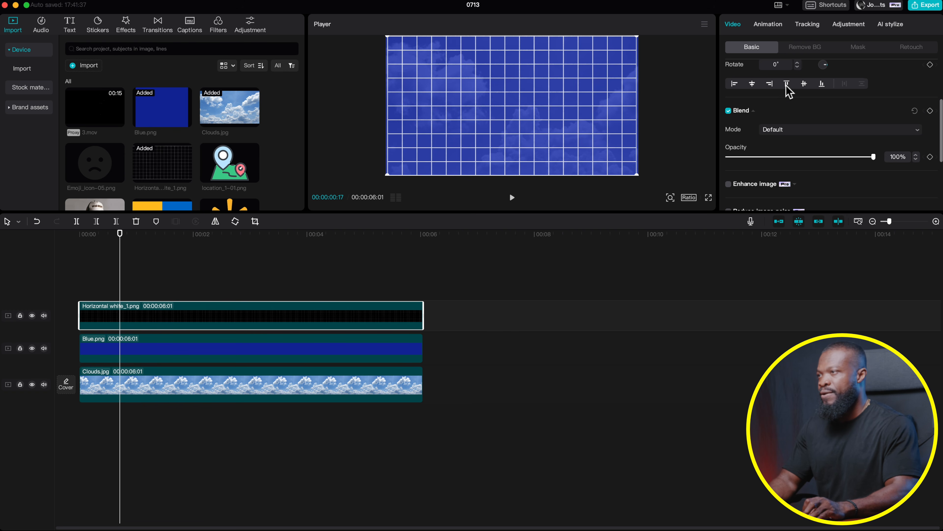
{"action": "left_click_drag", "start_coordinate": [776, 157], "coordinate": [743, 157]}
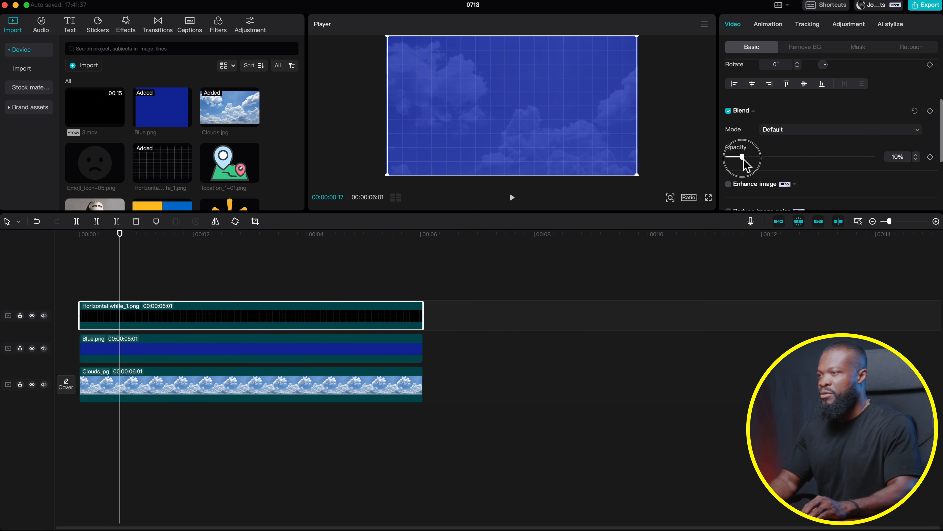
{"action": "left_click", "coordinate": [141, 283]}
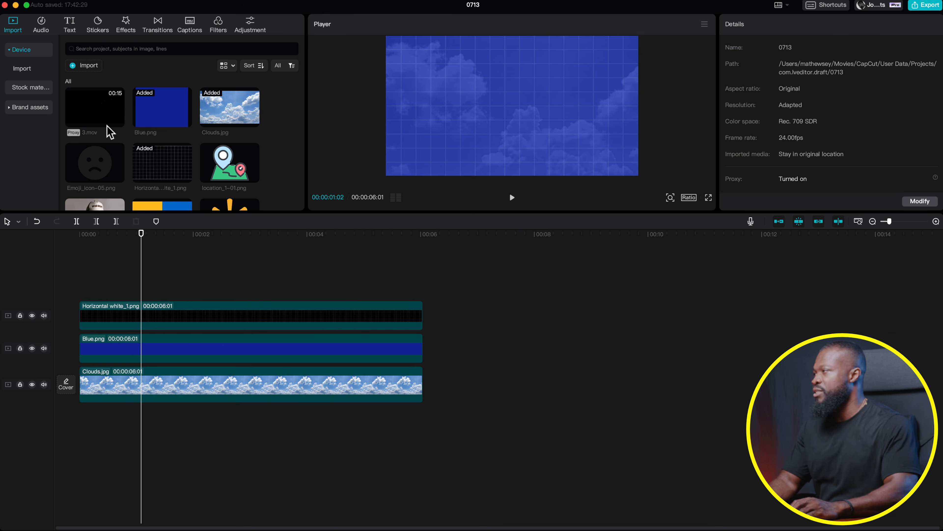
Place the 3.mov particle video on a new track above the grid and trim it to 00:00:06:01
{"action": "left_click_drag", "start_coordinate": [91, 116], "coordinate": [110, 284]}
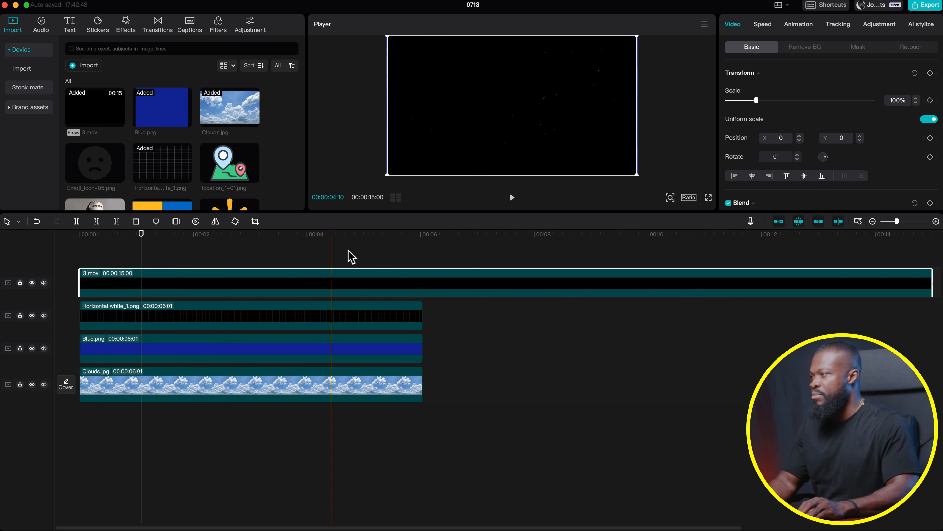
{"action": "left_click_drag", "start_coordinate": [932, 283], "coordinate": [328, 284]}
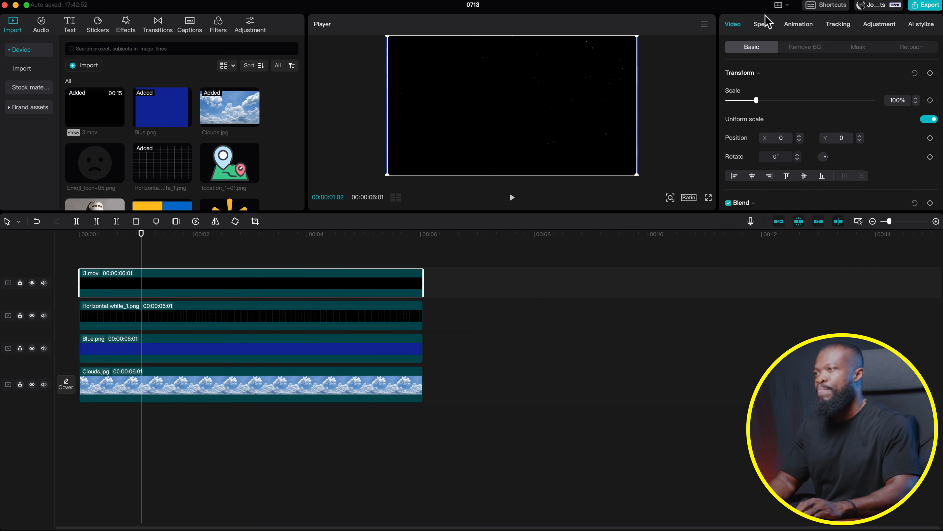
Slow the 3.mov clip to 0.4x speed and trim it to 00:00:06:02
{"action": "left_click", "coordinate": [764, 24]}
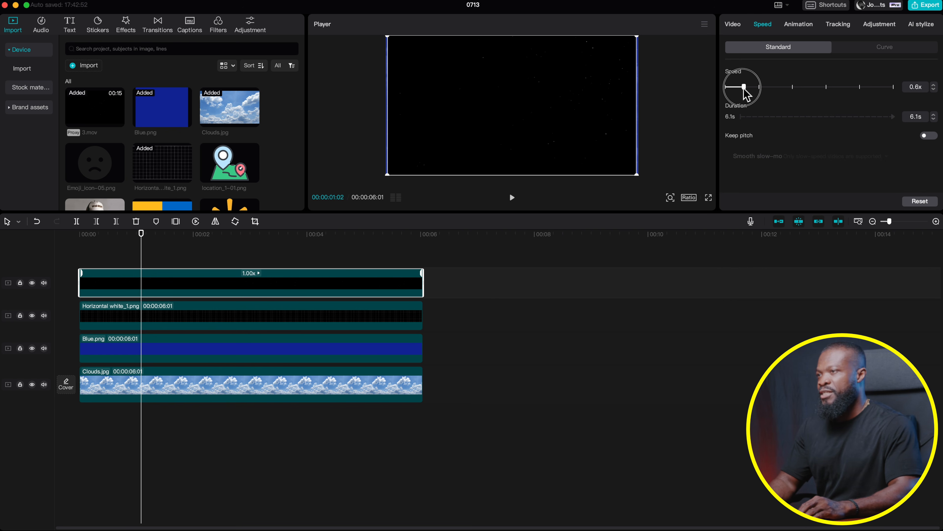
{"action": "left_click_drag", "start_coordinate": [741, 89], "coordinate": [737, 89]}
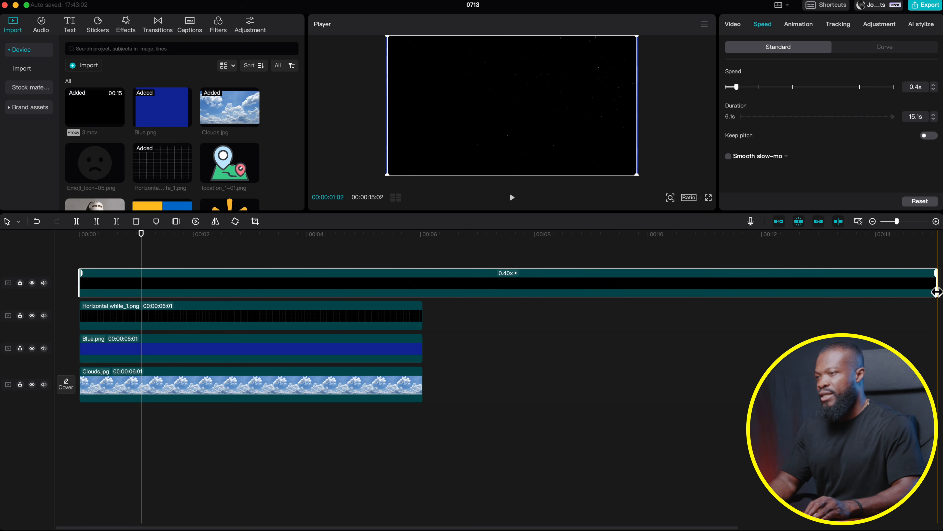
{"action": "left_click_drag", "start_coordinate": [938, 288], "coordinate": [426, 287]}
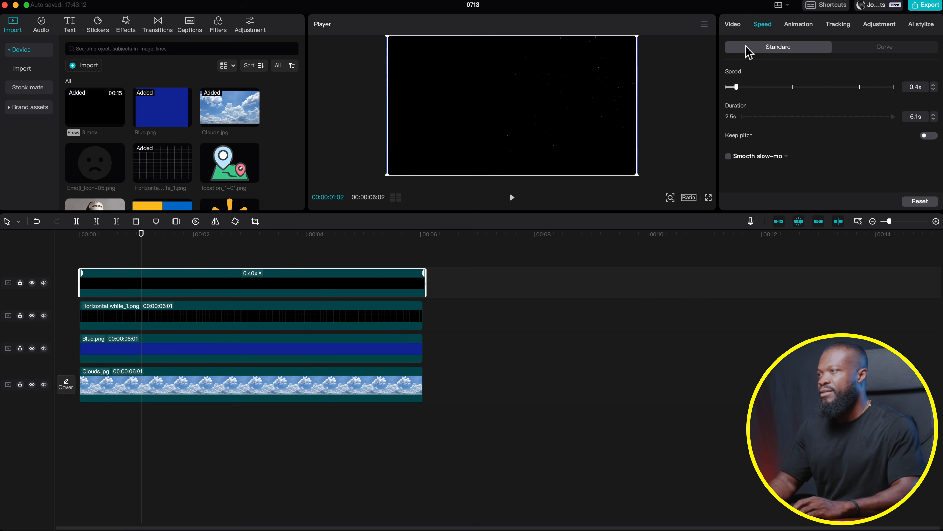
Change the blend mode of the 3.mov clip to one that removes its black background
{"action": "left_click", "coordinate": [733, 24]}
{"action": "scroll", "coordinate": [782, 143], "scroll_direction": "down", "scroll_amount": 6}
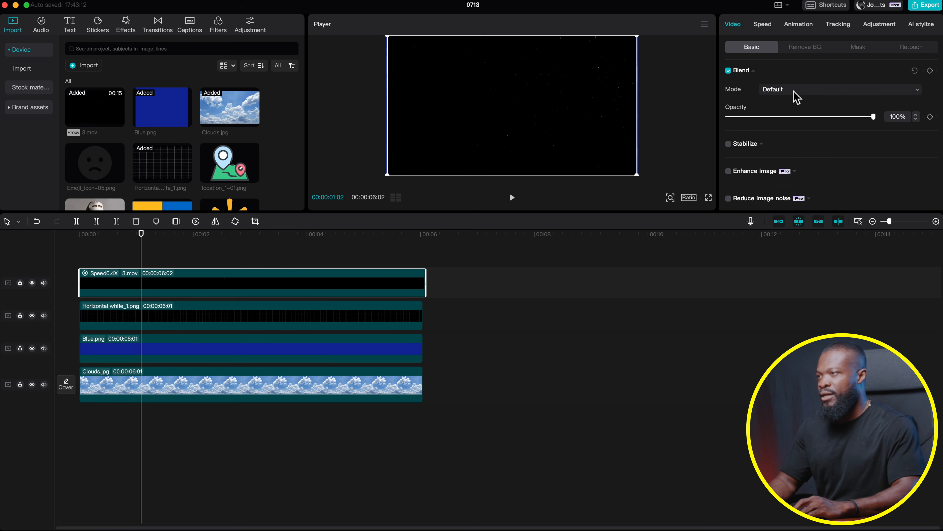
{"action": "left_click", "coordinate": [794, 91]}
{"action": "left_click", "coordinate": [800, 269]}
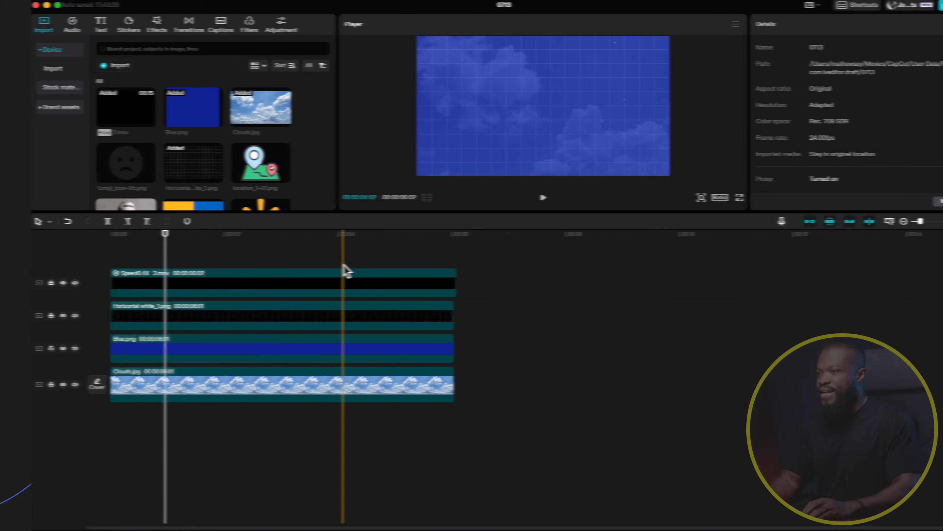
Place walmart logo.png on a new track above the particle video and extend it to 00:00:06:02
{"action": "scroll", "coordinate": [238, 149], "scroll_direction": "down", "scroll_amount": 3}
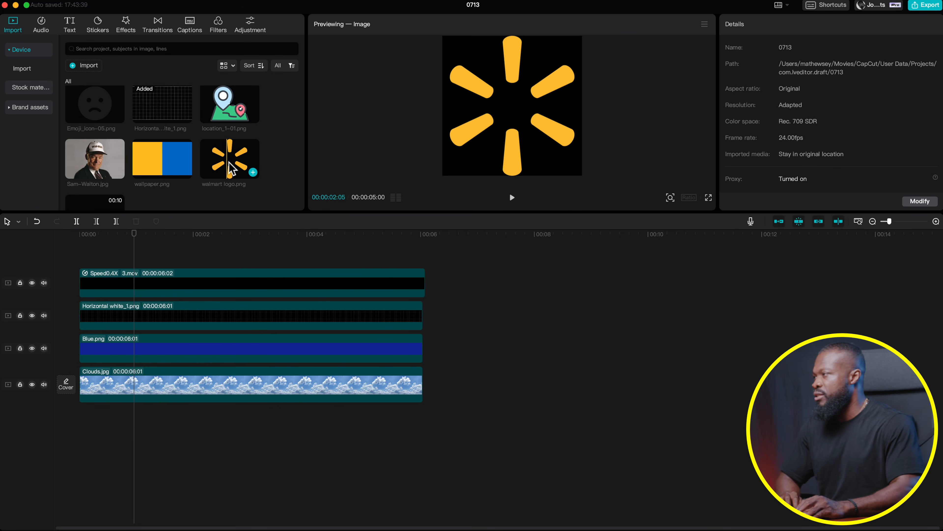
{"action": "left_click_drag", "start_coordinate": [231, 164], "coordinate": [123, 288]}
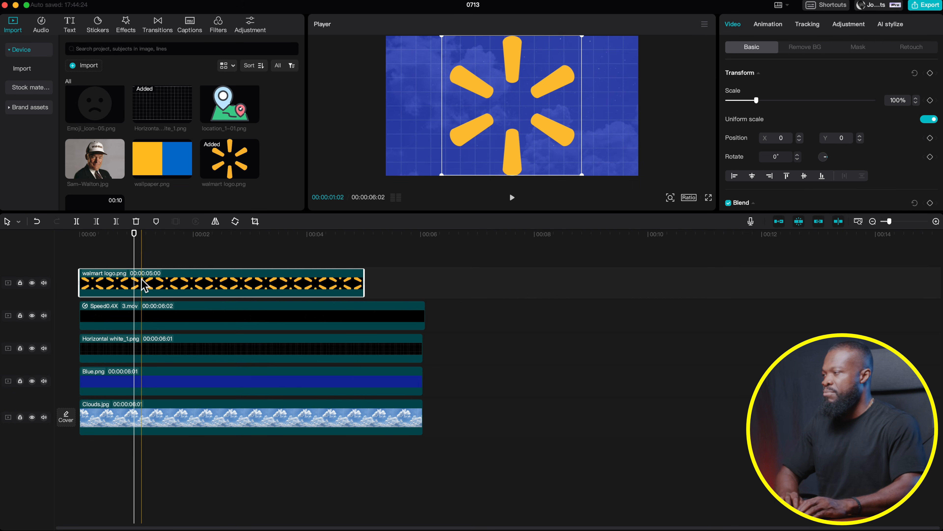
{"action": "left_click_drag", "start_coordinate": [364, 283], "coordinate": [427, 285]}
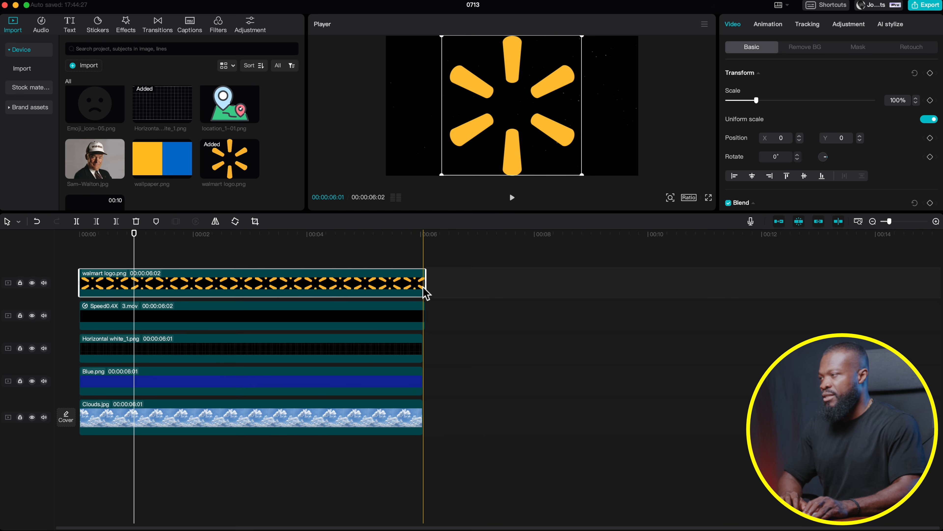
{"action": "left_click", "coordinate": [151, 264]}
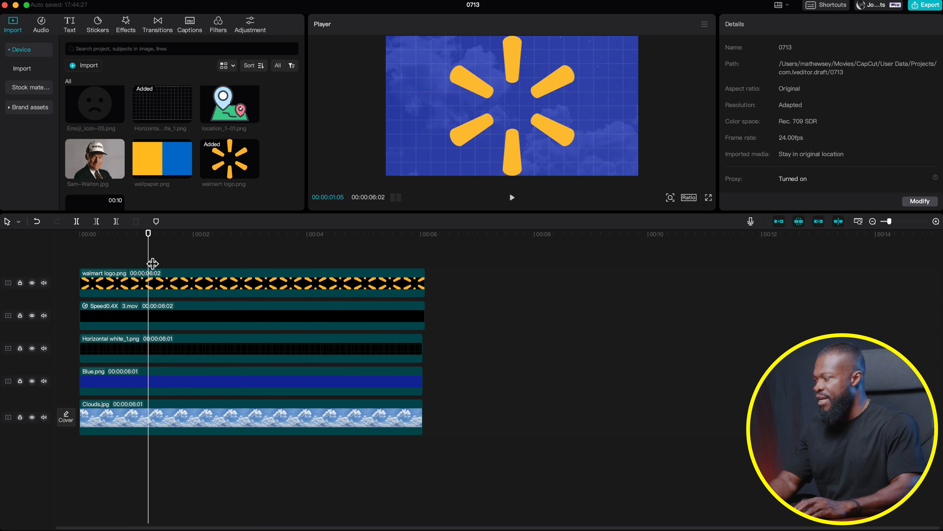
Set the project's aspect ratio to 16:9, rename the project as magnates, and save the project settings
{"action": "left_click", "coordinate": [916, 204]}
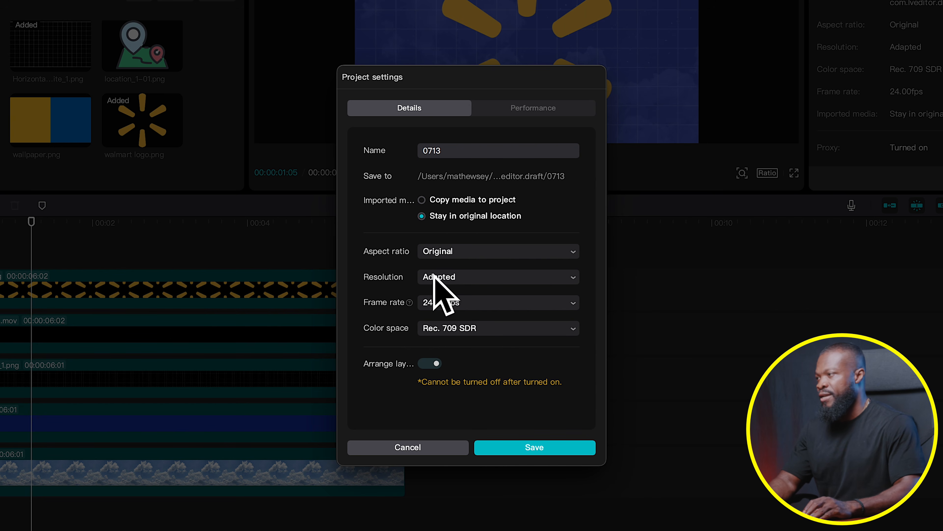
{"action": "left_click", "coordinate": [454, 253]}
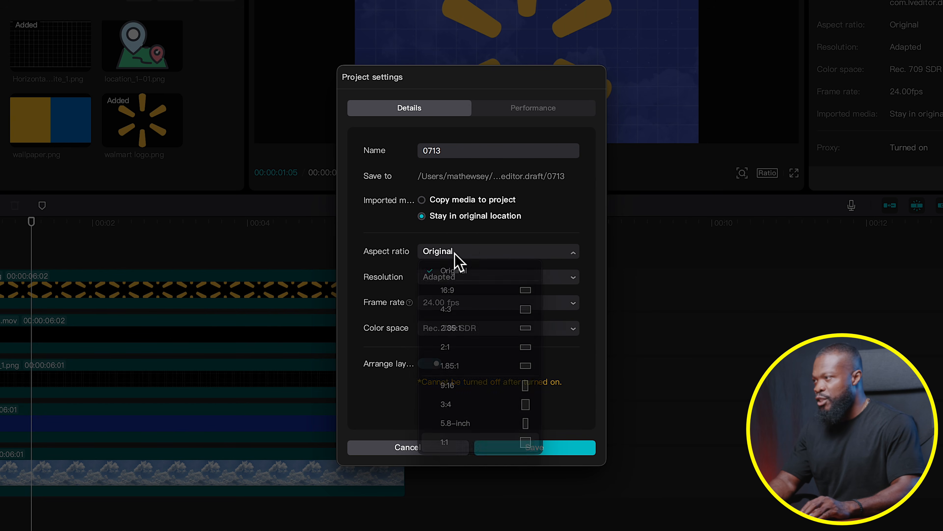
{"action": "left_click", "coordinate": [463, 291]}
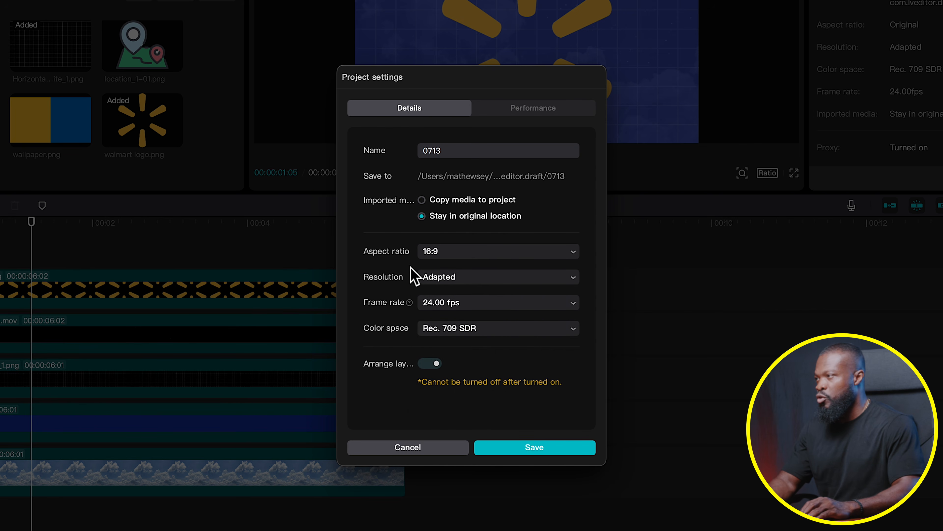
{"action": "type", "text": "magnates"}
{"action": "left_click", "coordinate": [515, 110]}
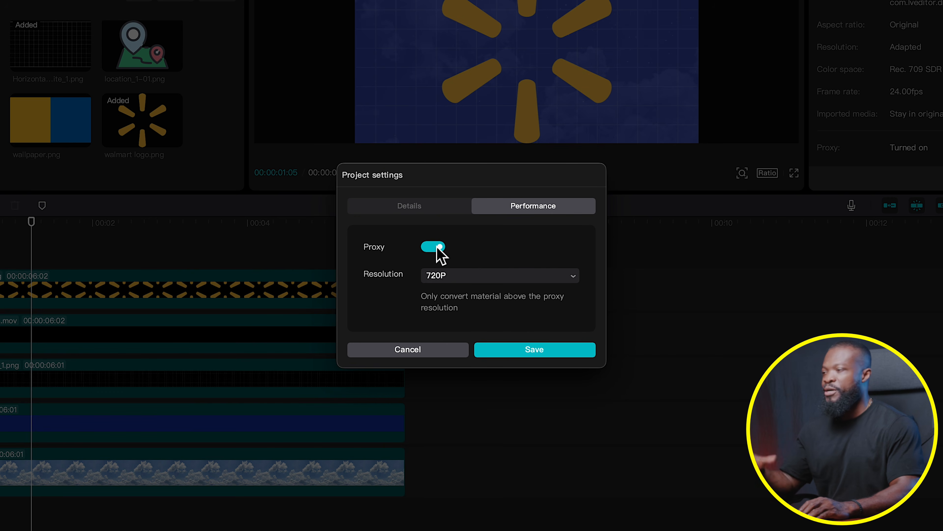
{"action": "left_click", "coordinate": [517, 353]}
Scale the walmart logo.png clip down to 5% and enlarge the preview area above the timeline
{"action": "left_click", "coordinate": [34, 296]}
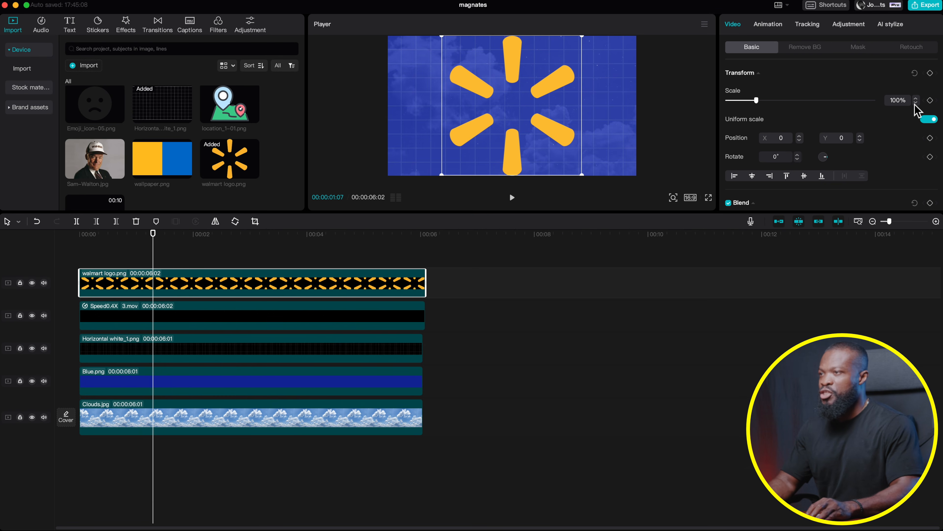
{"action": "type", "text": "5"}
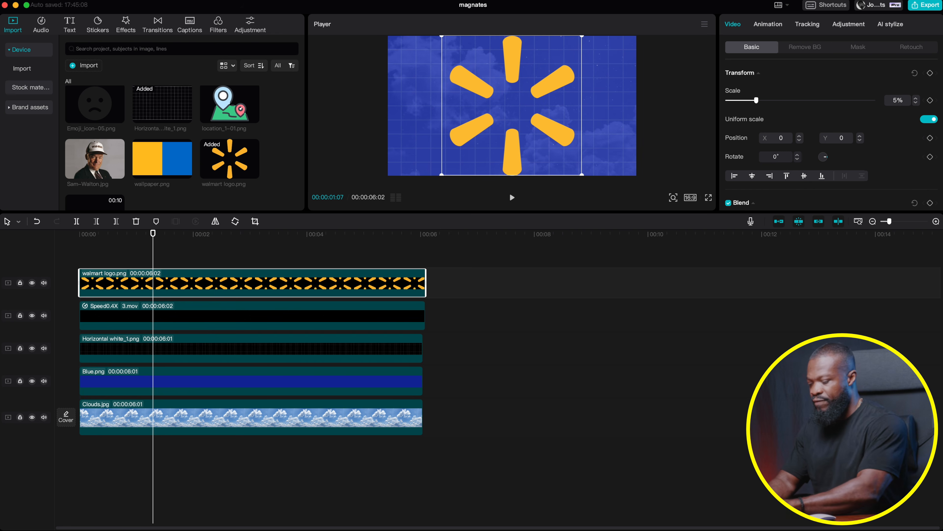
{"action": "key", "text": "Return"}
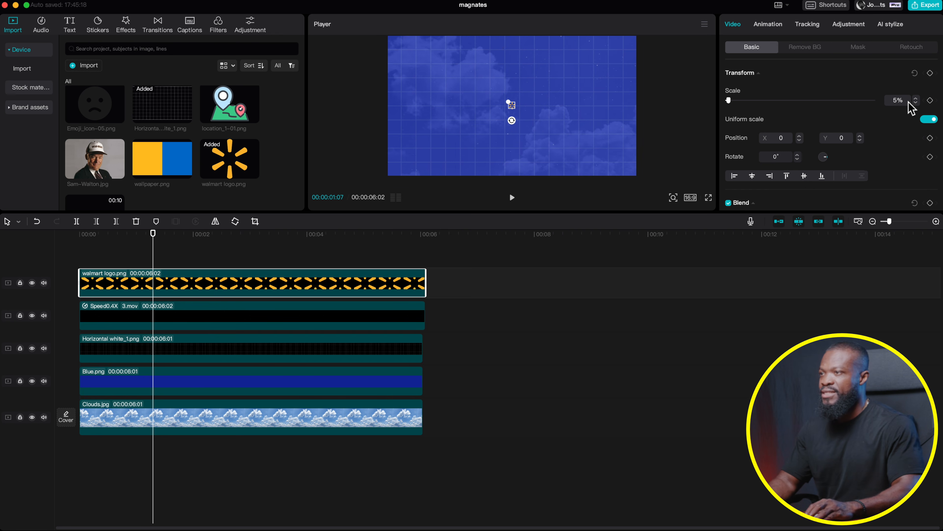
{"action": "left_click_drag", "start_coordinate": [544, 212], "coordinate": [545, 242]}
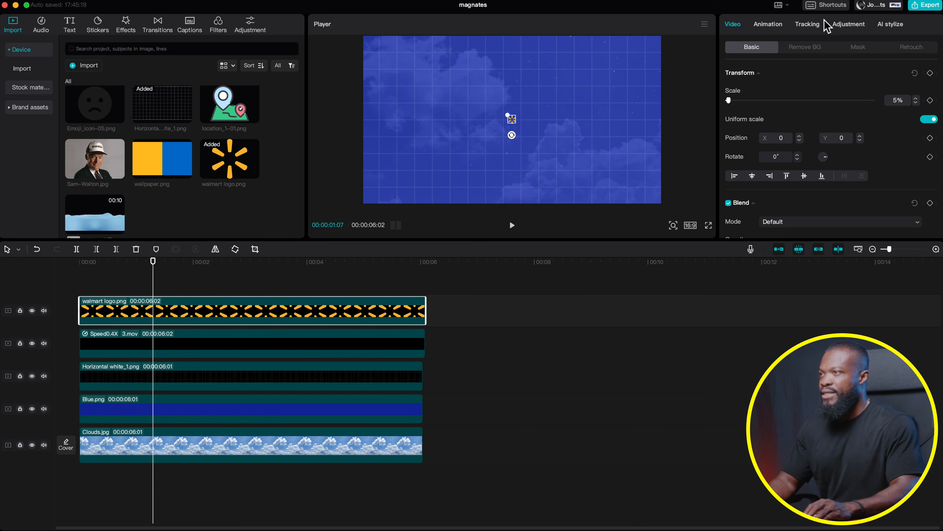
Desaturate the Walmart logo with saturation -50 and raise its highlight to 30
{"action": "left_click", "coordinate": [847, 26]}
{"action": "scroll", "coordinate": [799, 145], "scroll_direction": "down", "scroll_amount": 5}
{"action": "left_click_drag", "start_coordinate": [800, 152], "coordinate": [777, 152]}
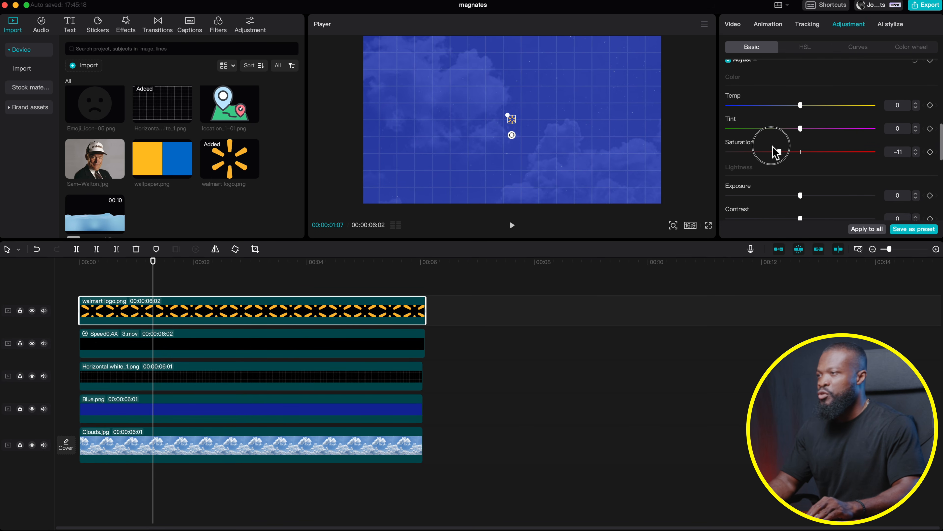
{"action": "scroll", "coordinate": [745, 135], "scroll_direction": "down", "scroll_amount": 1}
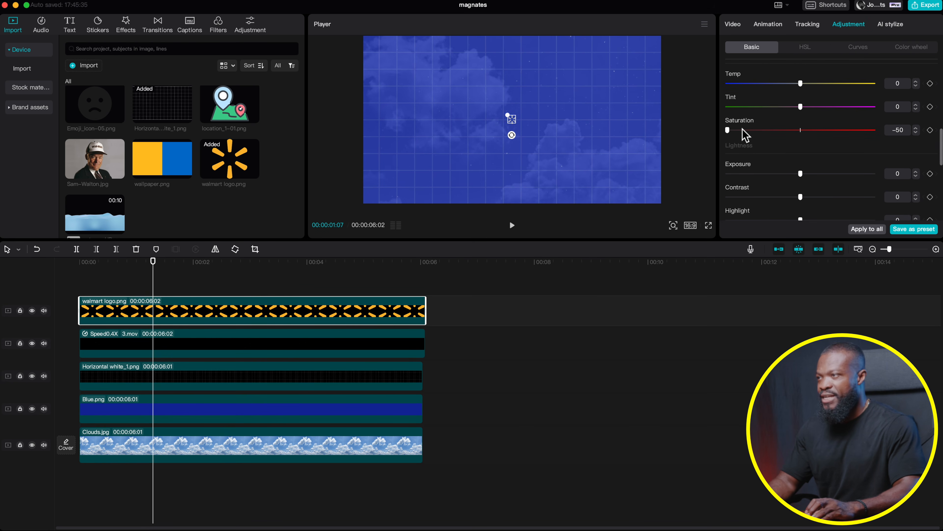
{"action": "scroll", "coordinate": [775, 182], "scroll_direction": "down", "scroll_amount": 2}
{"action": "left_click_drag", "start_coordinate": [801, 176], "coordinate": [822, 181]}
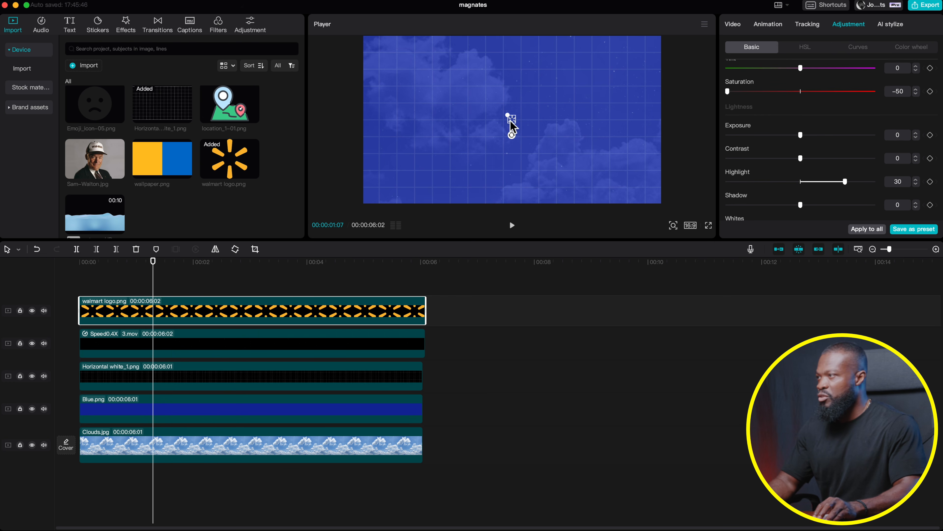
Move the logo to the frame's upper-left corner, about X -1707, Y 867, and add a rotation keyframe at the clip's start
{"action": "left_click_drag", "start_coordinate": [396, 59], "coordinate": [380, 58]}
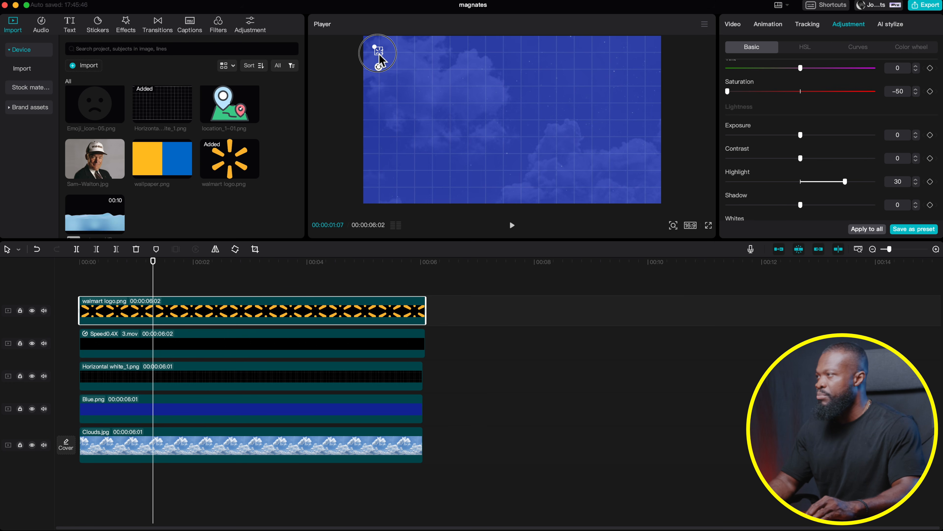
{"action": "left_click", "coordinate": [88, 291]}
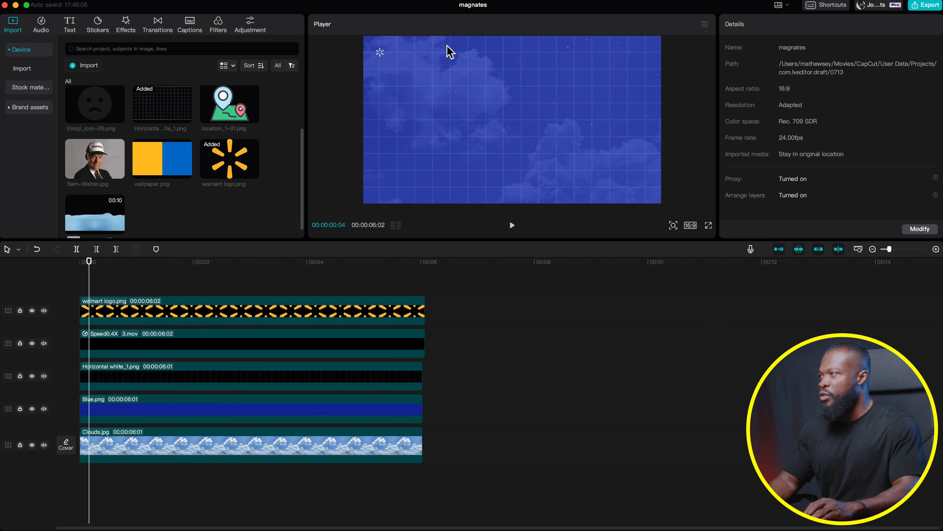
{"action": "left_click", "coordinate": [79, 288]}
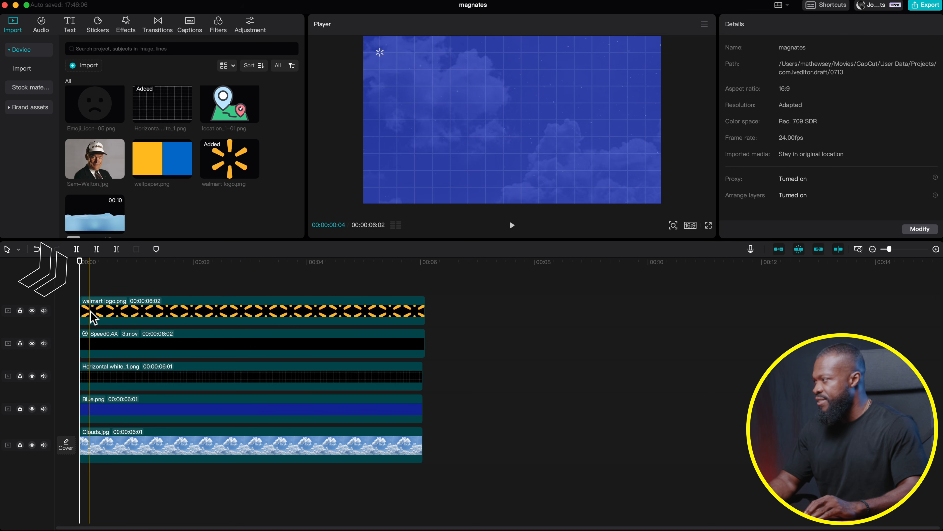
{"action": "left_click", "coordinate": [98, 312]}
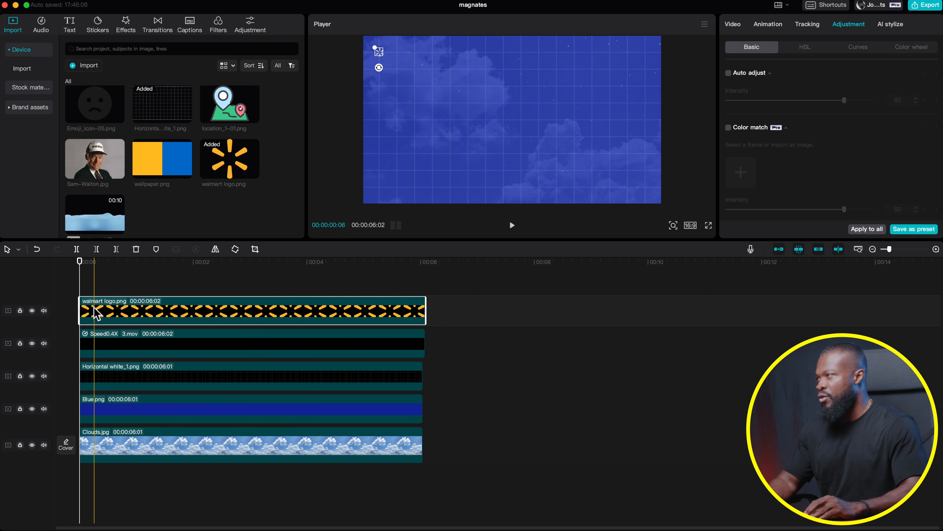
{"action": "left_click", "coordinate": [733, 24]}
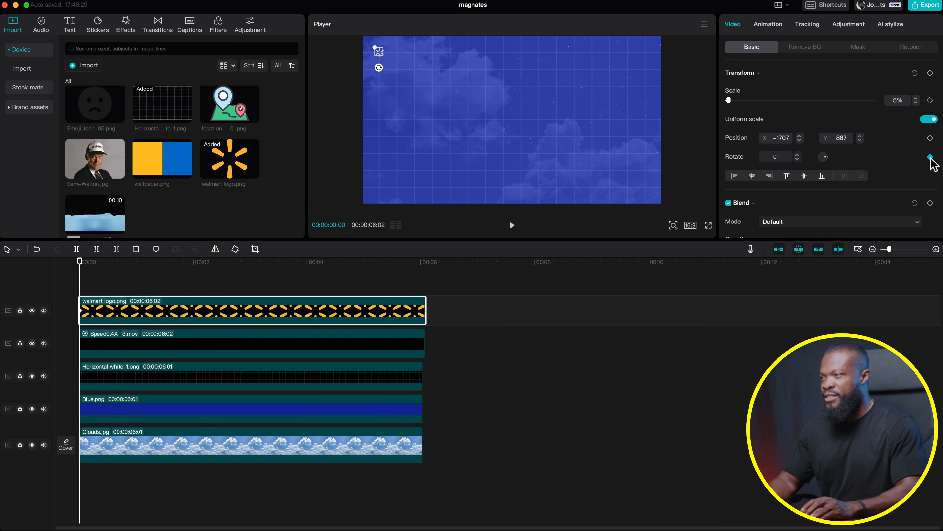
Add a second rotation keyframe to the logo clip at 00:00:02:02
{"action": "key", "text": "shift+Right"}
{"action": "key", "text": "shift+Right"}
{"action": "key", "text": "shift+Right"}
{"action": "key", "text": "shift+Right"}
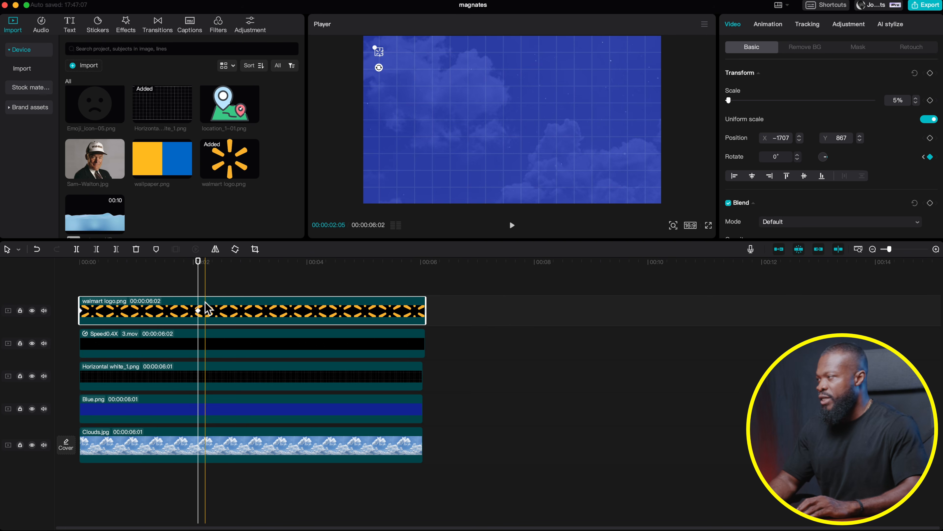
Extend the clips on all five tracks together to about 00:00:14:15
{"action": "left_click_drag", "start_coordinate": [395, 288], "coordinate": [415, 413]}
{"action": "left_click_drag", "start_coordinate": [422, 312], "coordinate": [801, 333]}
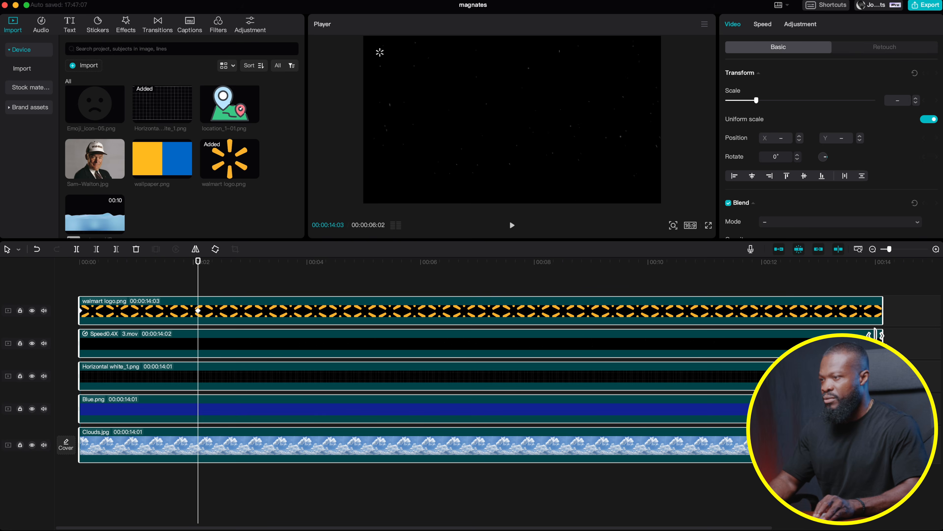
{"action": "left_click_drag", "start_coordinate": [876, 334], "coordinate": [911, 335]}
Set the logo's rotation to -20° at the 00:00:02:02 keyframe
{"action": "left_click", "coordinate": [194, 299]}
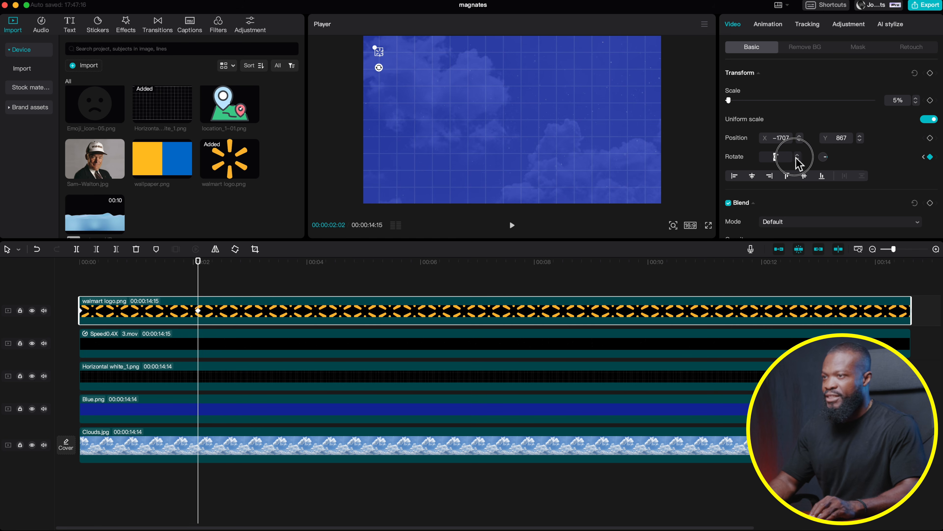
{"action": "type", "text": "20"}
{"action": "key", "text": "Return"}
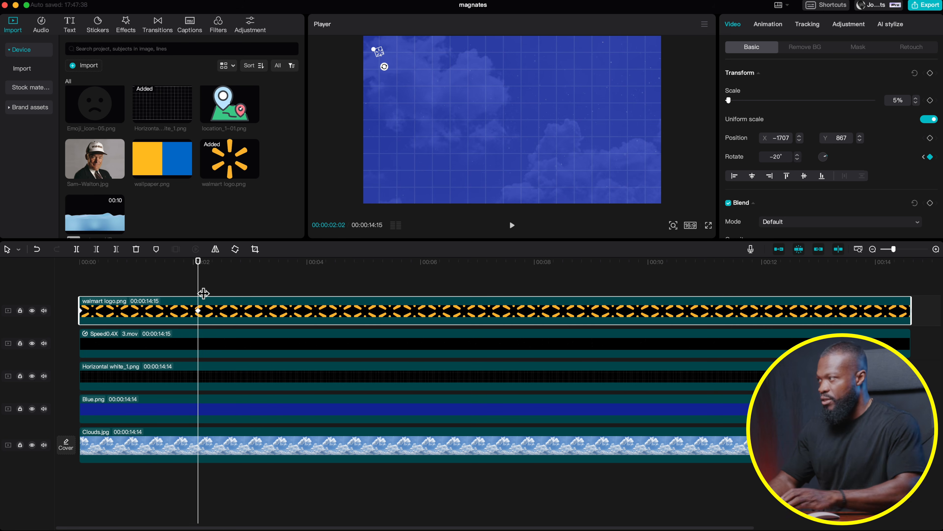
Add a rotation keyframe to the logo at 00:00:04:04 and set its rotation to 20°
{"action": "key", "text": "shift+Right"}
{"action": "key", "text": "shift+Right"}
{"action": "key", "text": "shift+Right"}
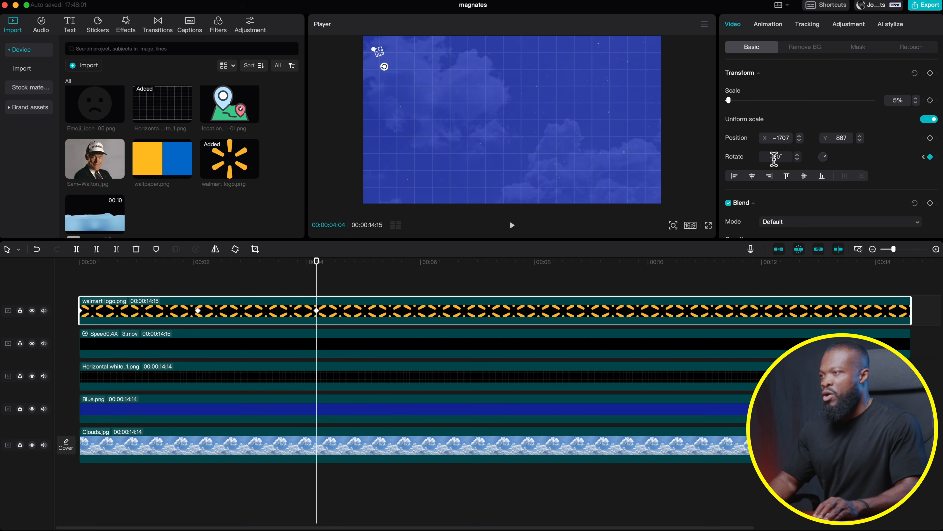
{"action": "key", "text": "BackSpace"}
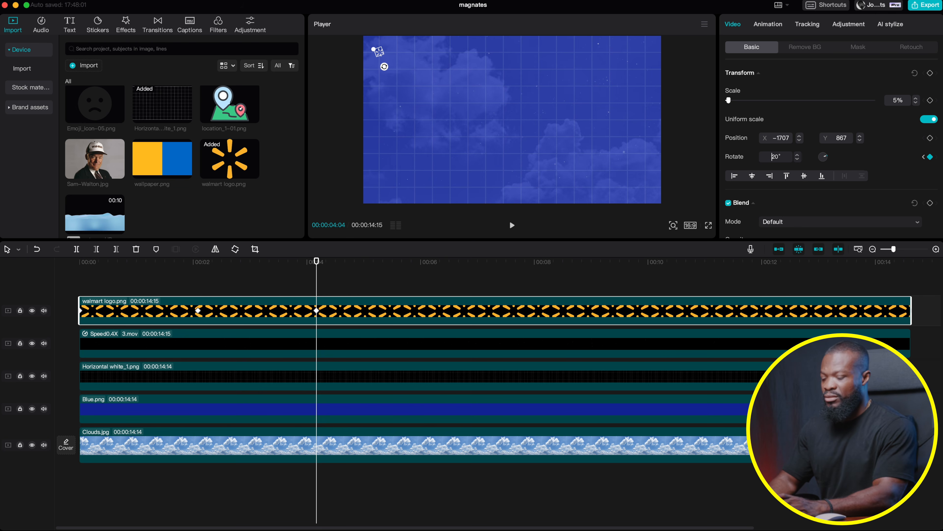
{"action": "key", "text": "Return"}
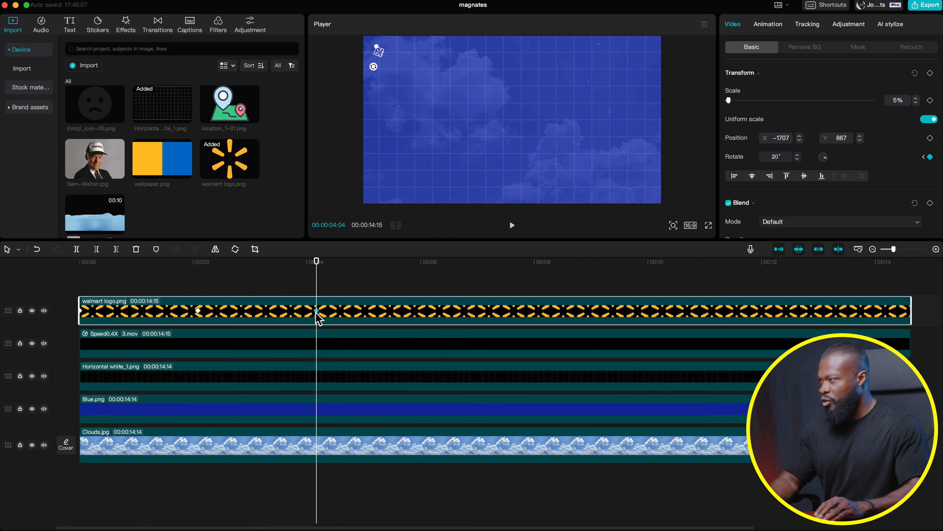
Copy the logo's -20° and 20° rotation keyframes and paste them shortly before the six-second mark
{"action": "left_click", "coordinate": [198, 310]}
{"action": "left_click", "coordinate": [316, 311]}
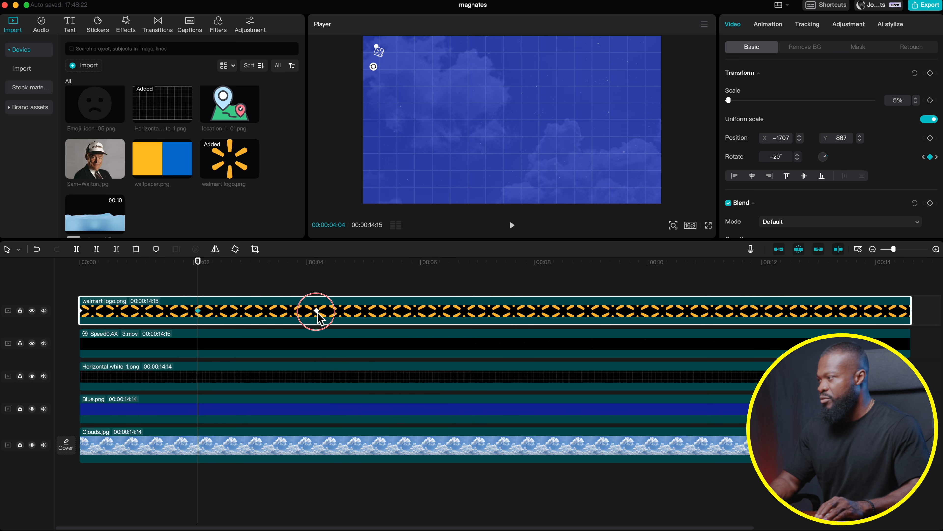
{"action": "key", "text": "super+c"}
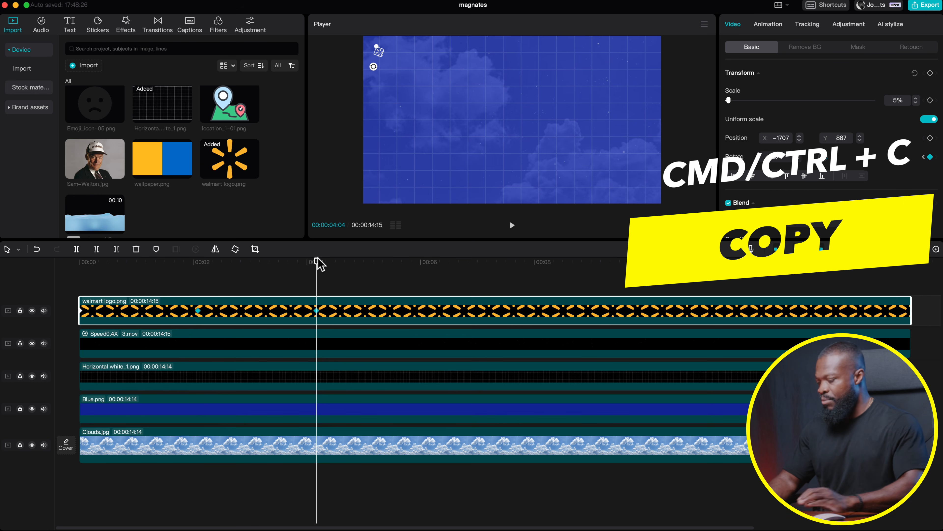
{"action": "key", "text": "shift+Right"}
{"action": "key", "text": "shift+Right"}
{"action": "key", "text": "shift+Right"}
{"action": "key", "text": "shift+Right"}
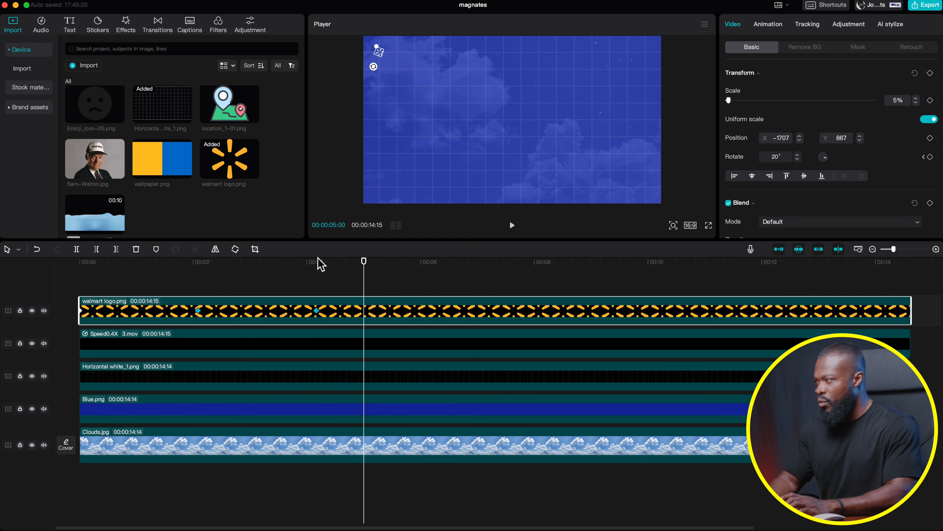
{"action": "key", "text": "super+v"}
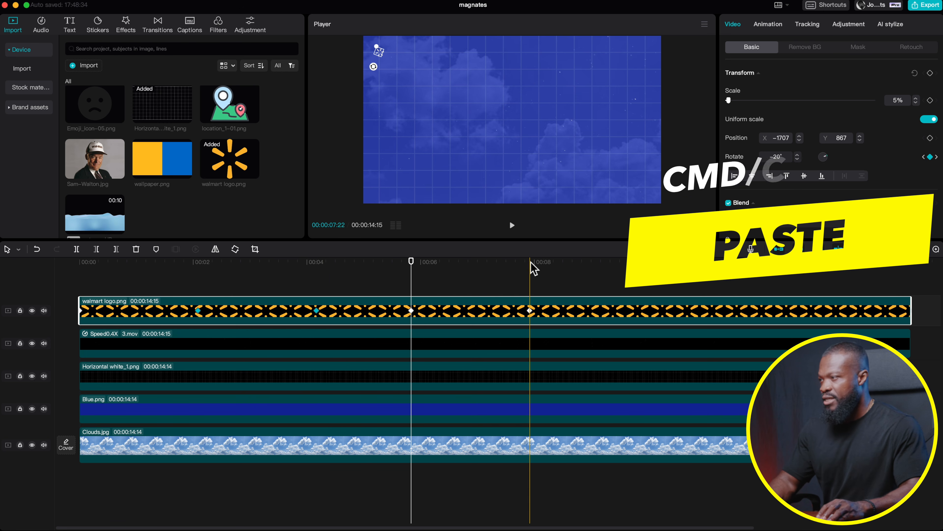
Paste the copied rotation keyframes again from 00:00:10:10 and play the swinging logo from the start
{"action": "left_click", "coordinate": [530, 275]}
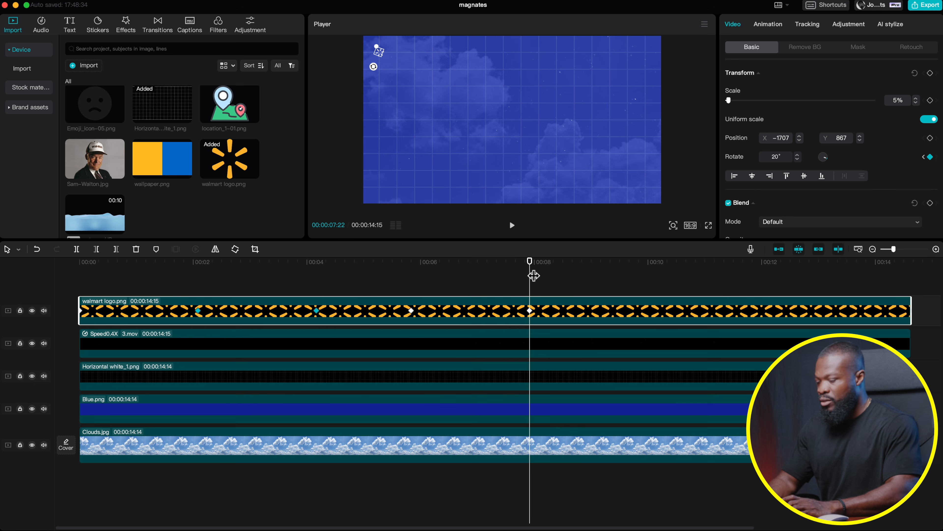
{"action": "key", "text": "shift+Right"}
{"action": "key", "text": "shift+Right"}
{"action": "key", "text": "shift+Right"}
{"action": "key", "text": "shift+Right"}
{"action": "key", "text": "shift+Right"}
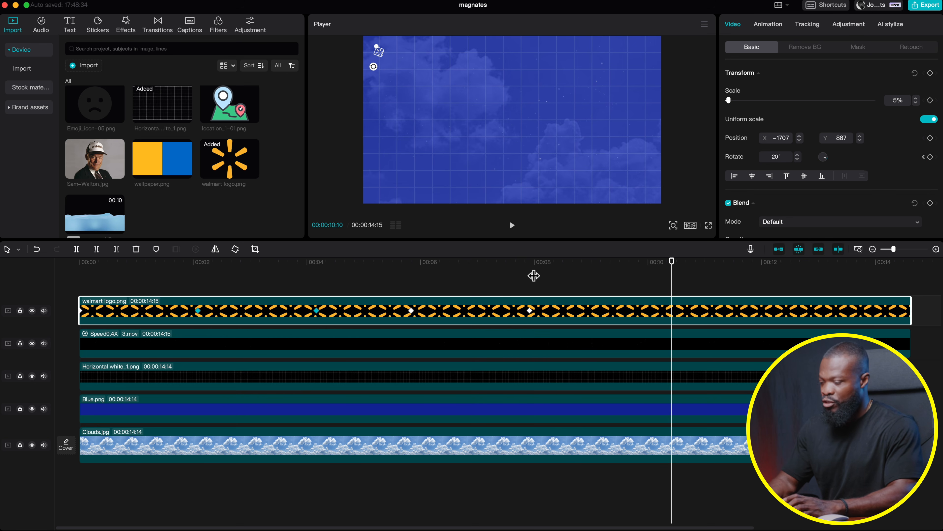
{"action": "left_click", "coordinate": [74, 290]}
{"action": "key", "text": "space"}
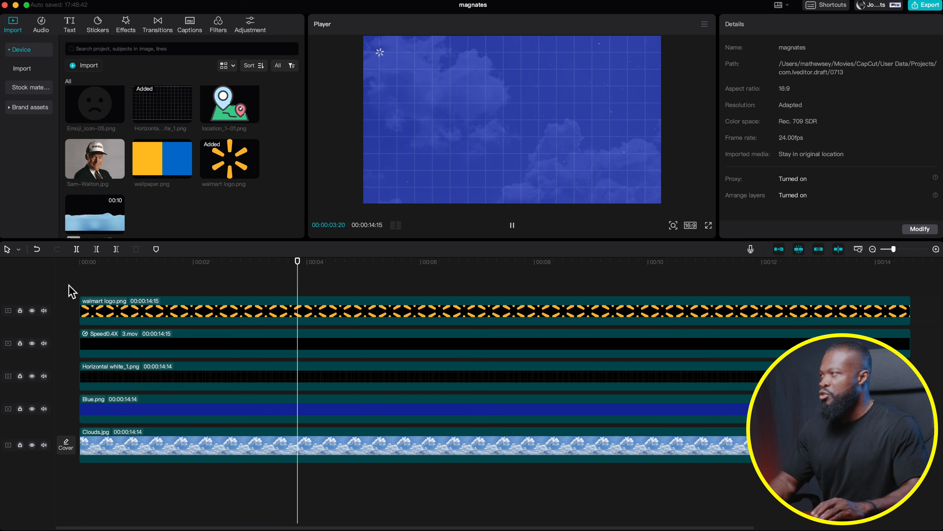
Show the logo clip's keyframe animation and expand its rotation graph
{"action": "left_click", "coordinate": [347, 320]}
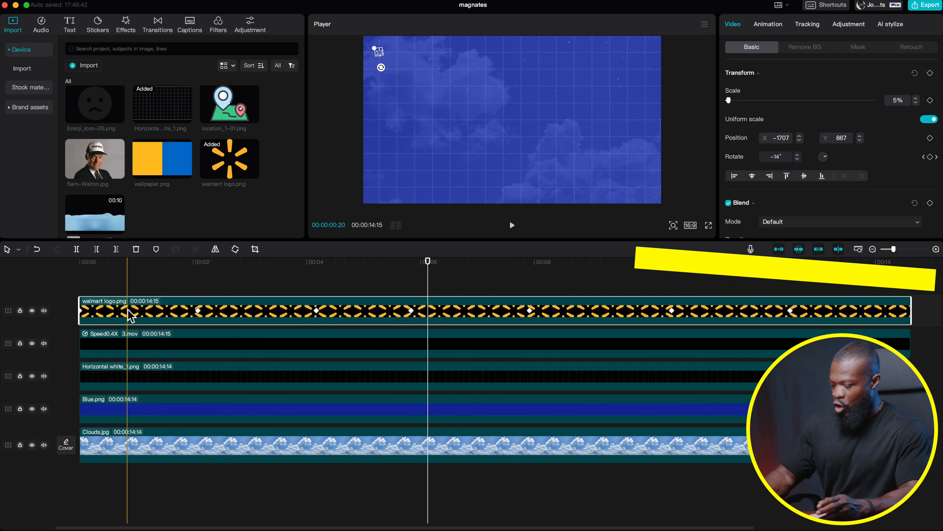
{"action": "key", "text": "alt+k"}
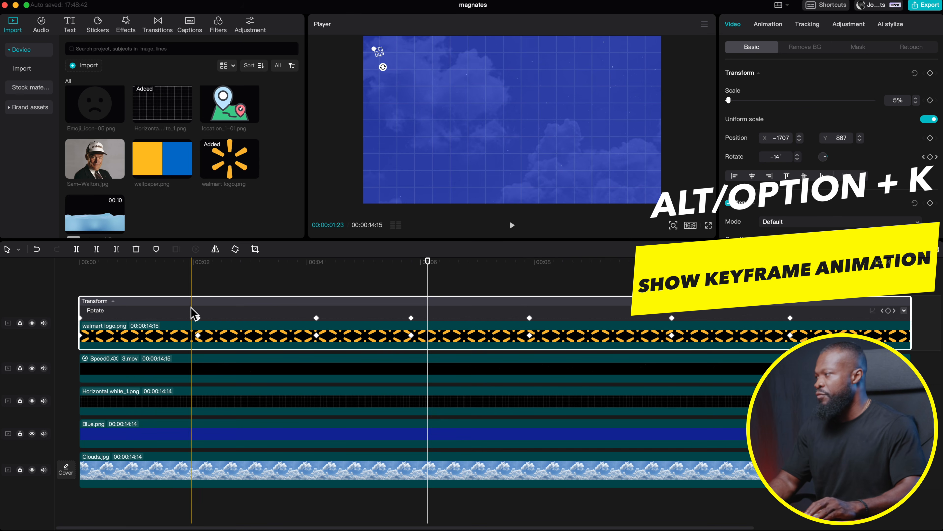
{"action": "double_click", "coordinate": [137, 314]}
Apply the smooth curve to all seven of the logo's rotation keyframes and hide the keyframe animation
{"action": "left_click", "coordinate": [84, 340]}
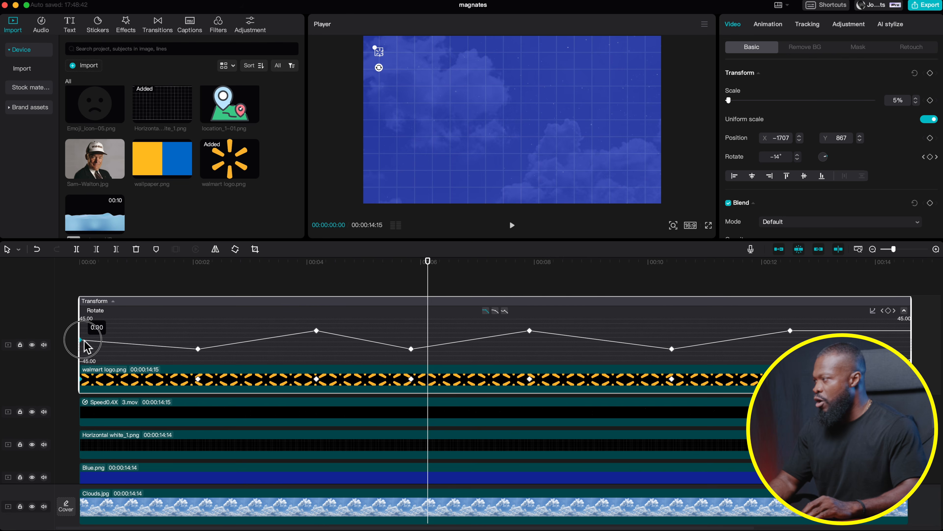
{"action": "left_click", "coordinate": [497, 312]}
{"action": "left_click", "coordinate": [198, 348]}
{"action": "left_click", "coordinate": [495, 311]}
{"action": "left_click", "coordinate": [316, 330]}
{"action": "left_click", "coordinate": [495, 312]}
{"action": "left_click", "coordinate": [412, 348]}
{"action": "left_click", "coordinate": [495, 311]}
{"action": "left_click", "coordinate": [530, 330]}
{"action": "left_click", "coordinate": [495, 311]}
{"action": "left_click", "coordinate": [672, 349]}
{"action": "left_click", "coordinate": [496, 311]}
{"action": "left_click", "coordinate": [790, 331]}
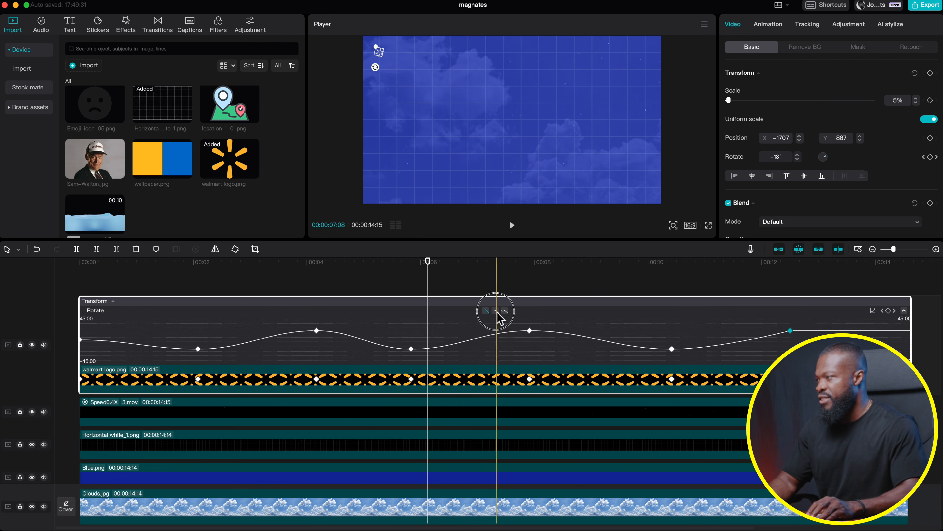
{"action": "left_click", "coordinate": [496, 312]}
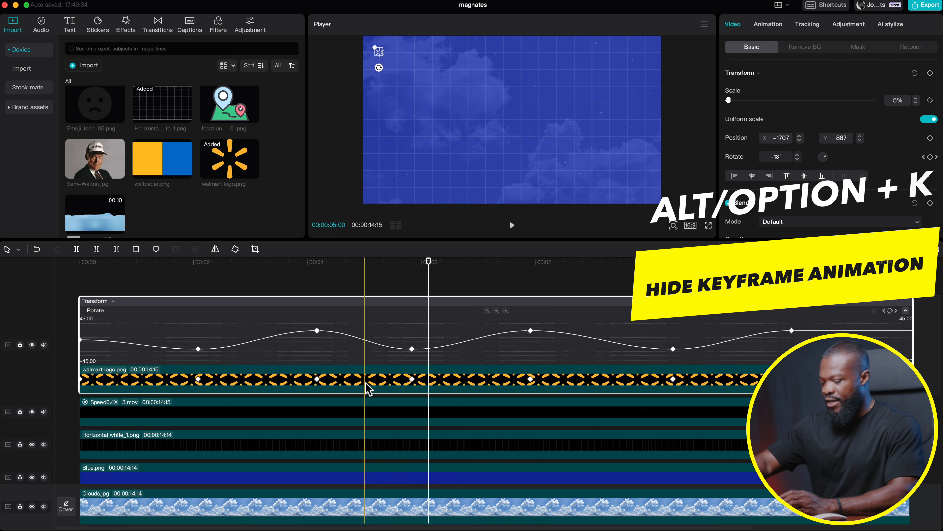
{"action": "key", "text": "alt+k"}
Duplicate the walmart logo.png clip onto a new track above and lower the copy to position Y 645
{"action": "scroll", "coordinate": [416, 349], "scroll_direction": "right", "scroll_amount": 8}
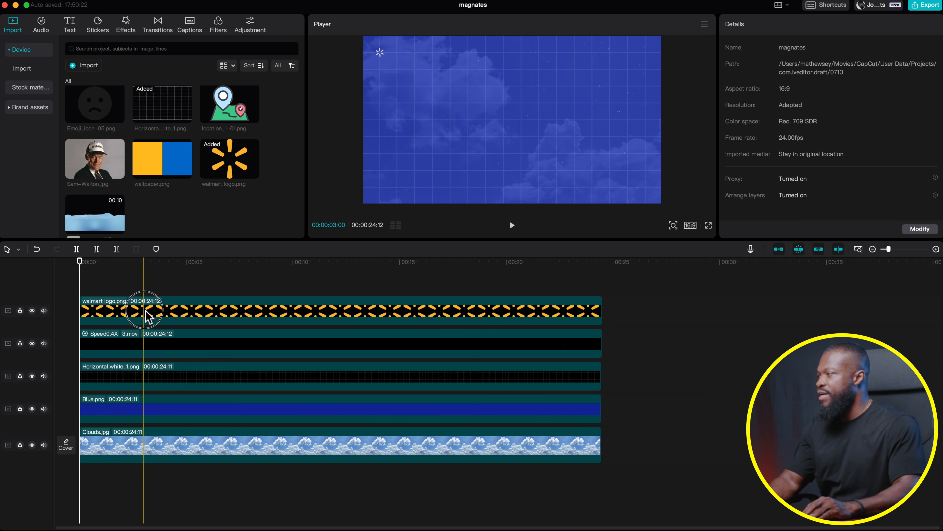
{"action": "left_click", "coordinate": [155, 302]}
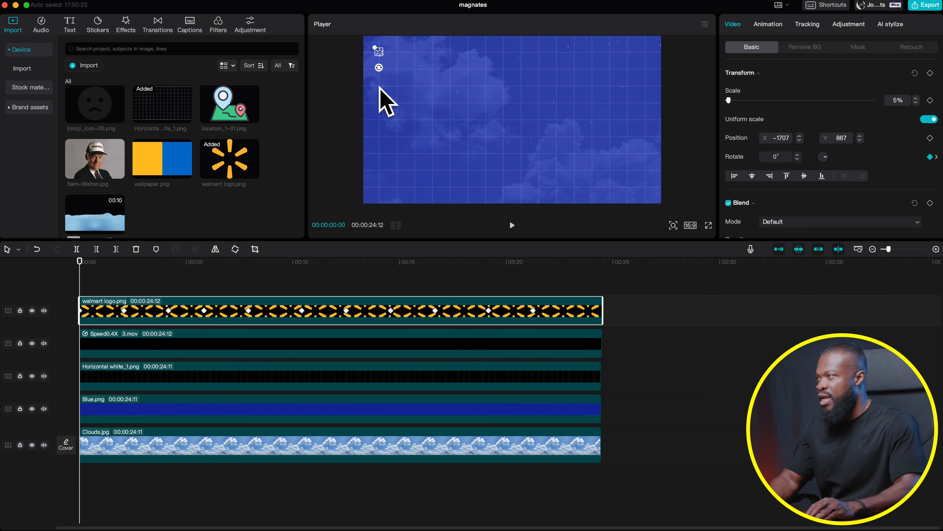
{"action": "left_click_drag", "start_coordinate": [106, 323], "coordinate": [104, 308]}
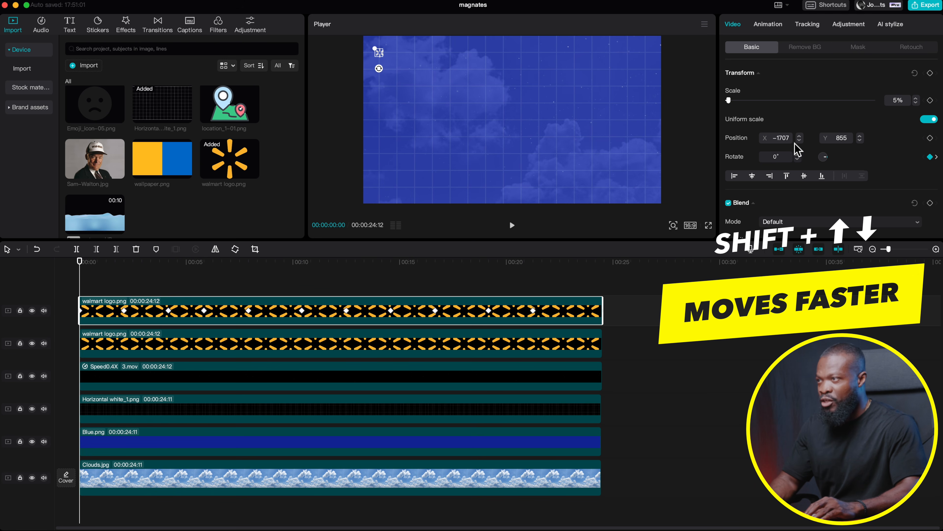
{"action": "left_click", "coordinate": [860, 142], "text": "shift"}
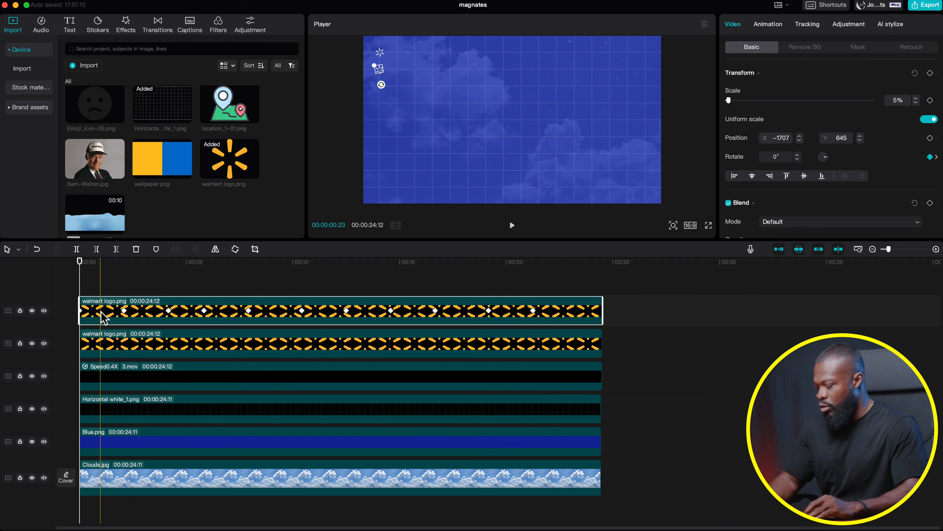
Duplicate the walmart logo.png clip onto further tracks, lowering each copy until nine evenly spaced logos form a column, and play it back
{"action": "key", "text": "super+v"}
{"action": "left_click", "coordinate": [860, 141]}
{"action": "key", "text": "super+v"}
{"action": "left_click", "coordinate": [860, 140]}
{"action": "key", "text": "super+v"}
{"action": "left_click", "coordinate": [860, 141]}
{"action": "key", "text": "super+v"}
{"action": "key", "text": "super+v"}
{"action": "left_click", "coordinate": [96, 346]}
{"action": "left_click", "coordinate": [861, 141]}
{"action": "left_click", "coordinate": [96, 315]}
{"action": "left_click", "coordinate": [860, 141]}
{"action": "left_click", "coordinate": [860, 141]}
{"action": "key", "text": "super+v"}
{"action": "left_click", "coordinate": [96, 315]}
{"action": "left_click", "coordinate": [861, 141]}
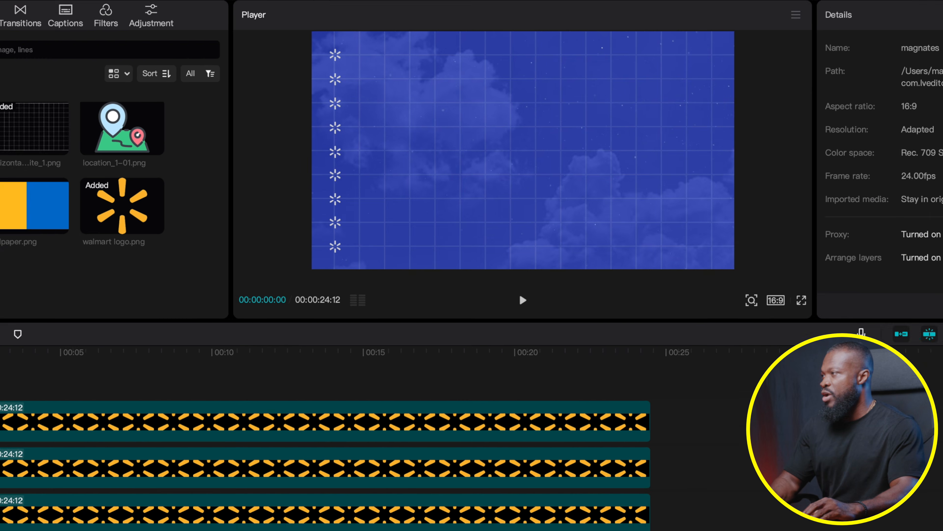
{"action": "key", "text": "space"}
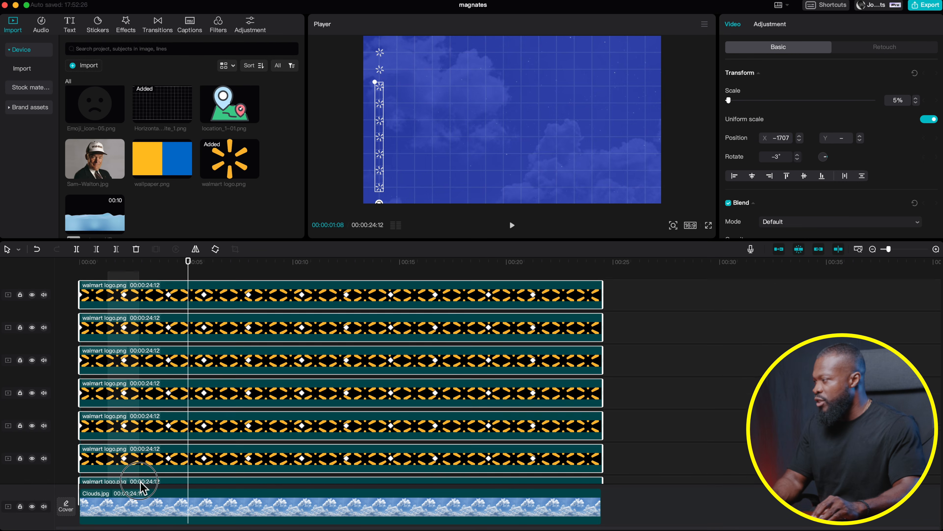
Select all nine walmart logo.png clips and combine them into one compound clip
{"action": "left_click", "coordinate": [132, 421], "text": "shift"}
{"action": "left_click_drag", "start_coordinate": [132, 417], "coordinate": [150, 473]}
{"action": "scroll", "coordinate": [151, 469], "scroll_direction": "down", "scroll_amount": 3}
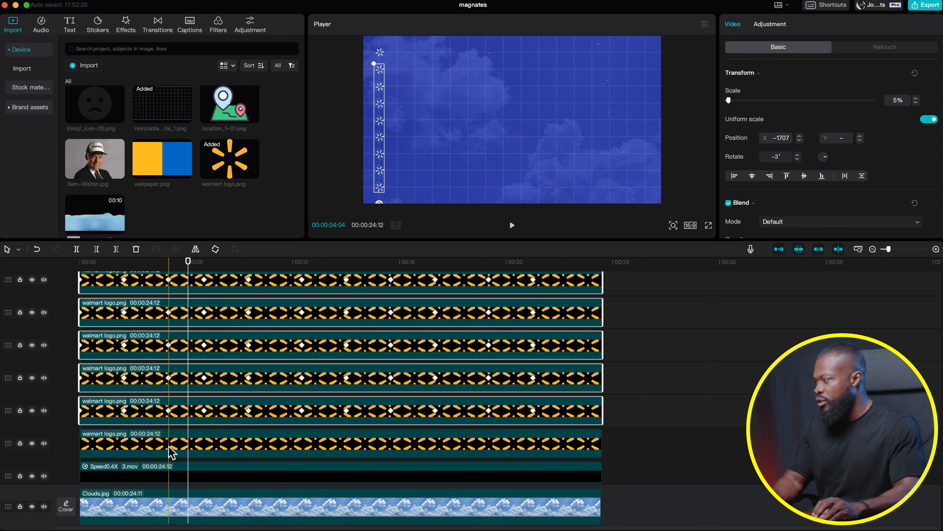
{"action": "left_click", "coordinate": [171, 451], "text": "shift"}
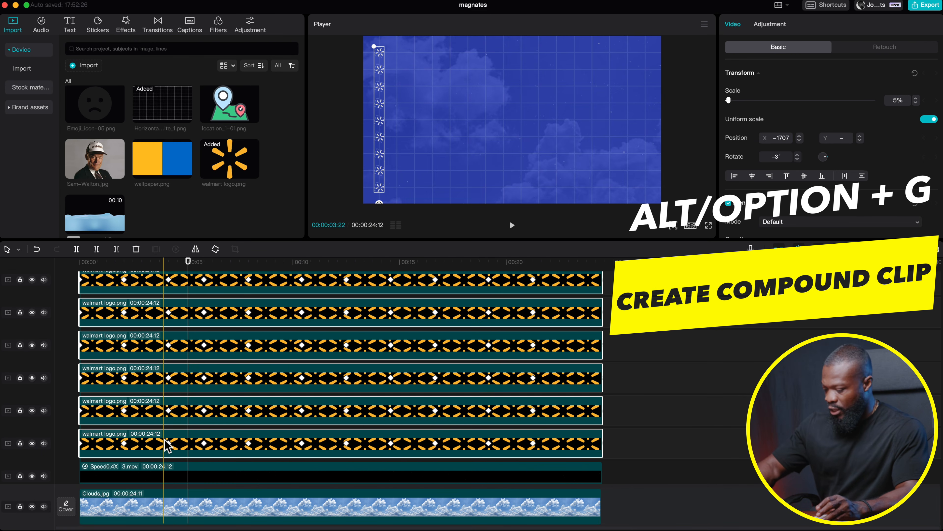
{"action": "key", "text": "alt+g"}
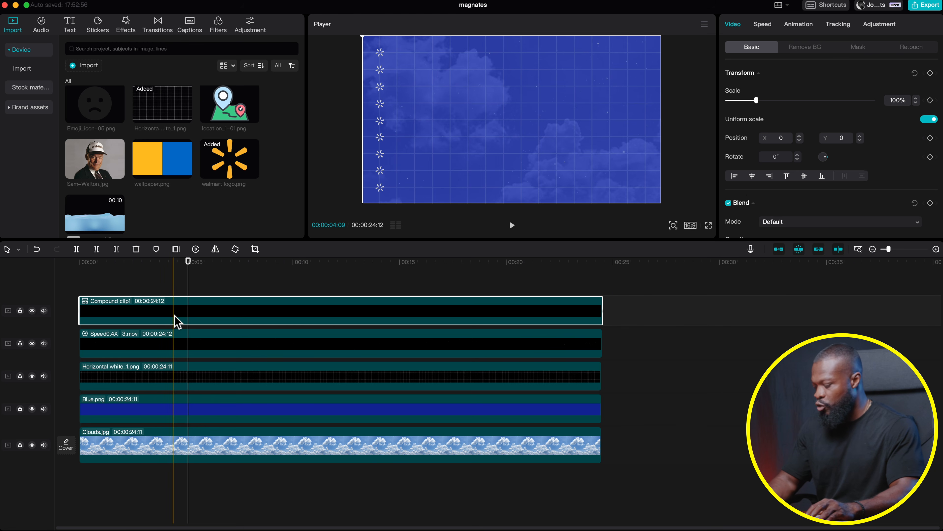
Duplicate the logo column's compound clip across the frame, starting with a copy at X 443, until eight evenly spaced columns fill it
{"action": "left_click_drag", "start_coordinate": [175, 319], "coordinate": [177, 267]}
{"action": "left_click_drag", "start_coordinate": [451, 125], "coordinate": [483, 119]}
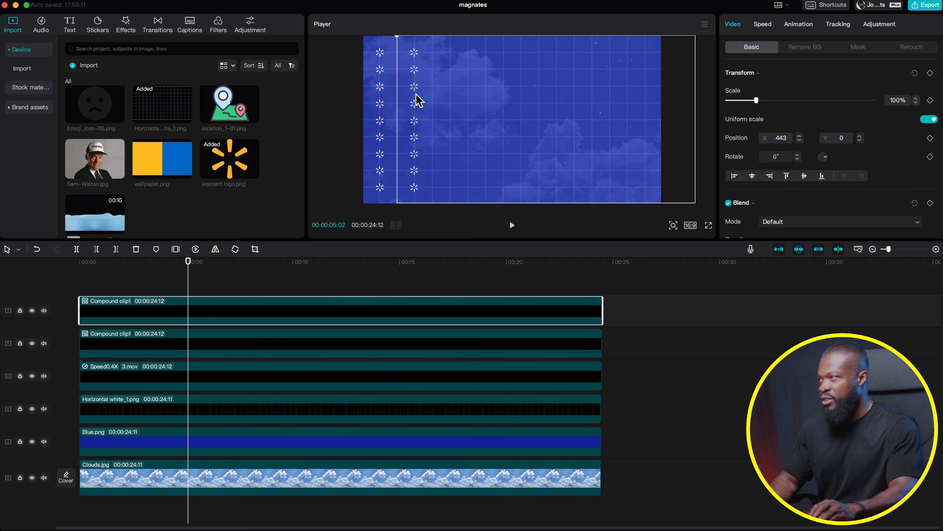
{"action": "mouse_move", "coordinate": [116, 288]}
{"action": "left_mouse_down"}
{"action": "mouse_move", "coordinate": [146, 339]}
{"action": "mouse_move", "coordinate": [126, 302]}
{"action": "left_mouse_up"}
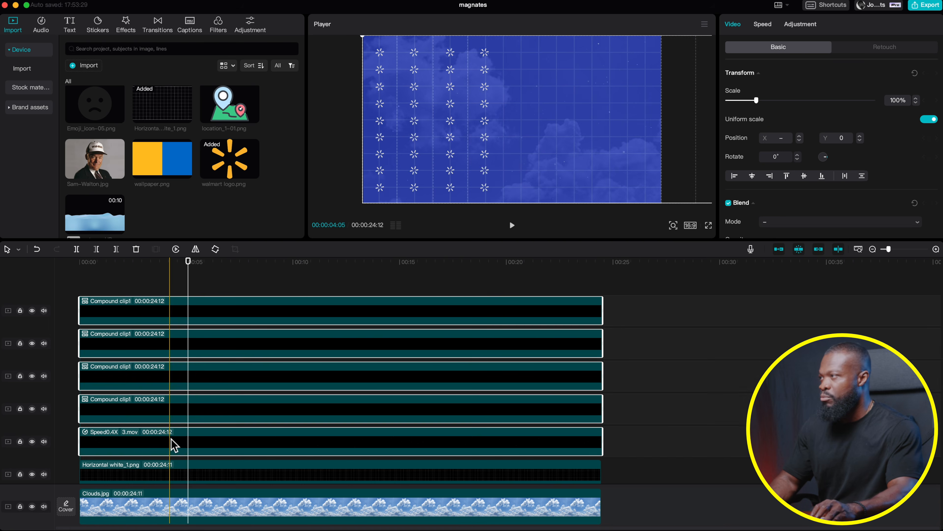
{"action": "left_click_drag", "start_coordinate": [516, 145], "coordinate": [598, 142]}
{"action": "left_click", "coordinate": [73, 269]}
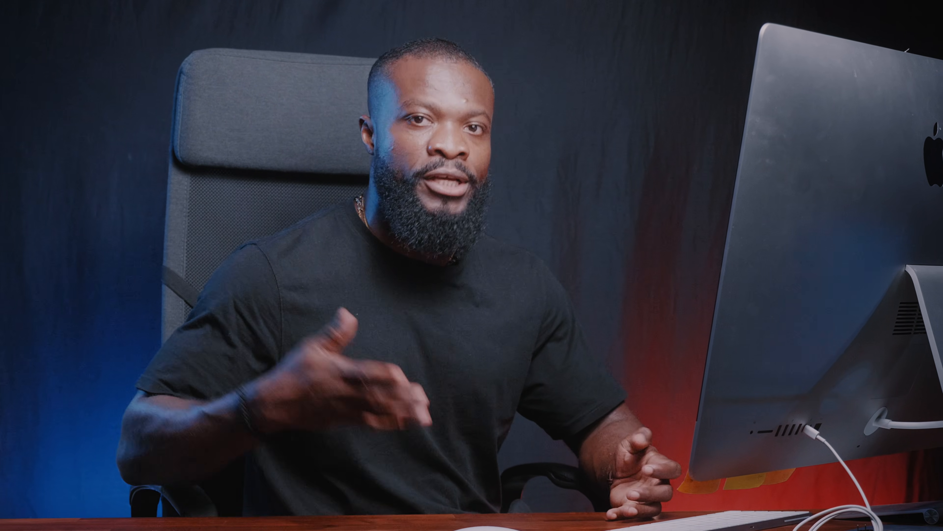
Move all compound clips and the Speed0.4X particle clip past the end of the background clips and mark their range by clip
{"action": "left_click_drag", "start_coordinate": [148, 277], "coordinate": [178, 484]}
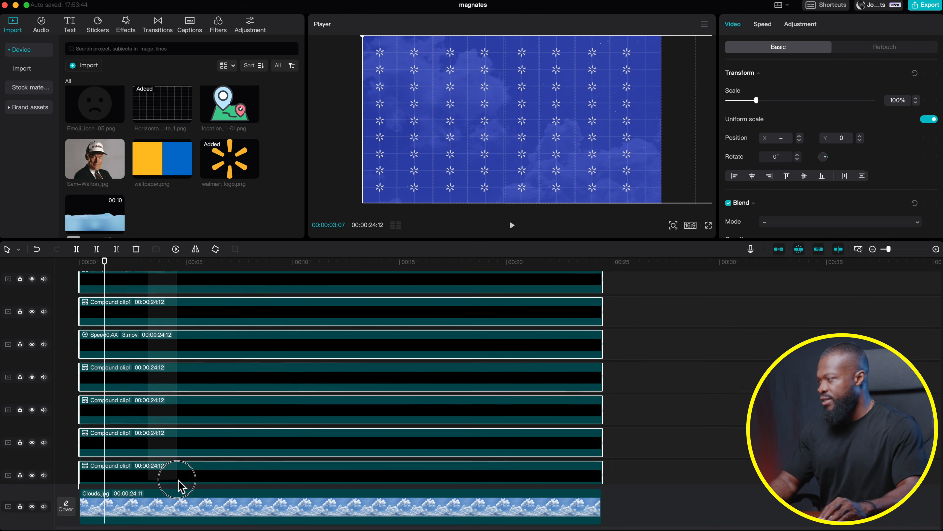
{"action": "left_click_drag", "start_coordinate": [151, 410], "coordinate": [740, 406]}
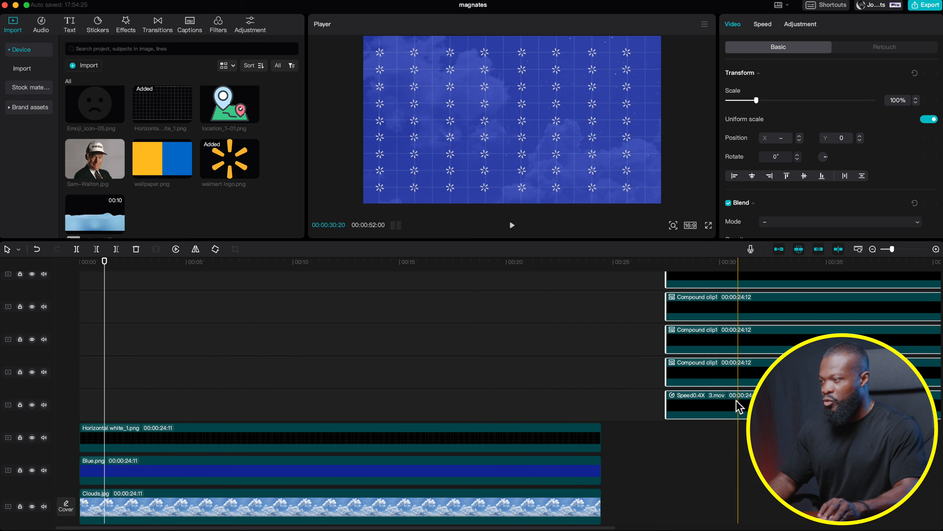
{"action": "scroll", "coordinate": [744, 387], "scroll_direction": "right", "scroll_amount": 9}
{"action": "scroll", "coordinate": [743, 385], "scroll_direction": "up", "scroll_amount": 6}
{"action": "left_click", "coordinate": [497, 314]}
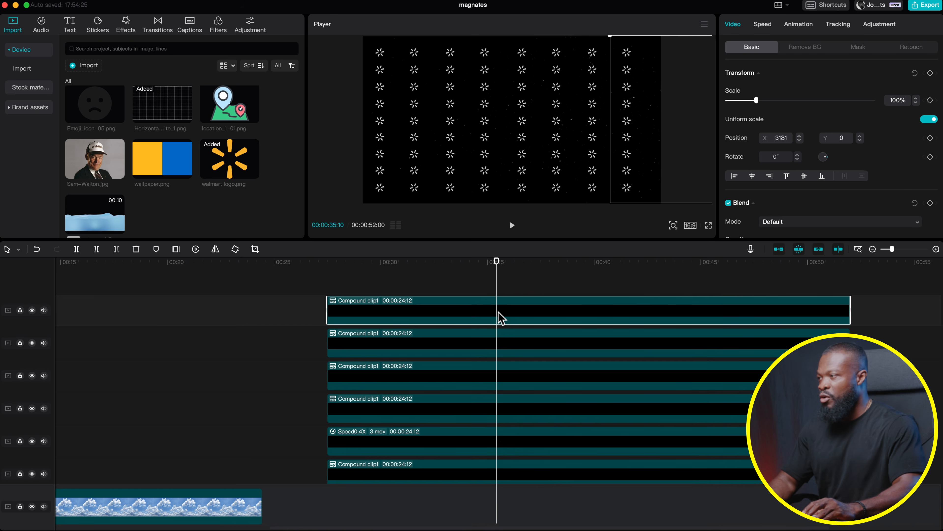
{"action": "key", "text": "shift+x"}
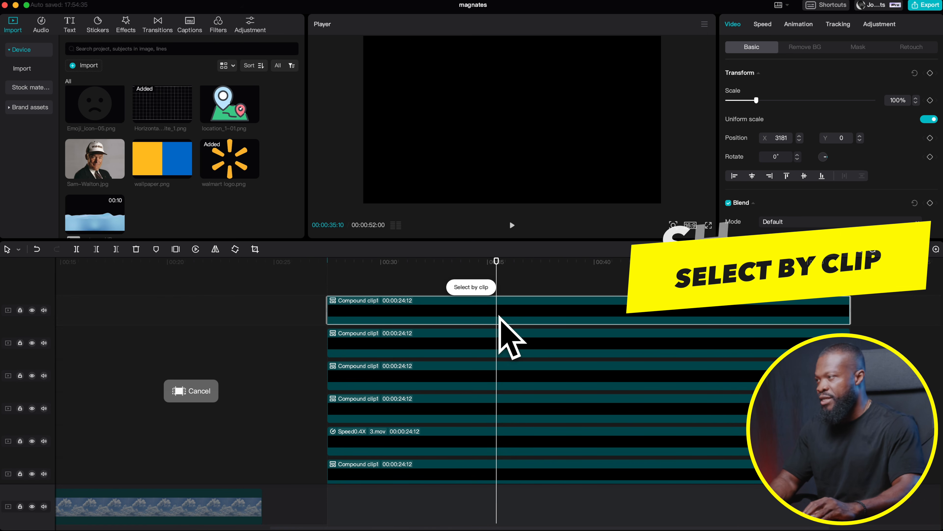
Name the marked range's export rotate1 and choose a destination folder for it
{"action": "left_click", "coordinate": [927, 5]}
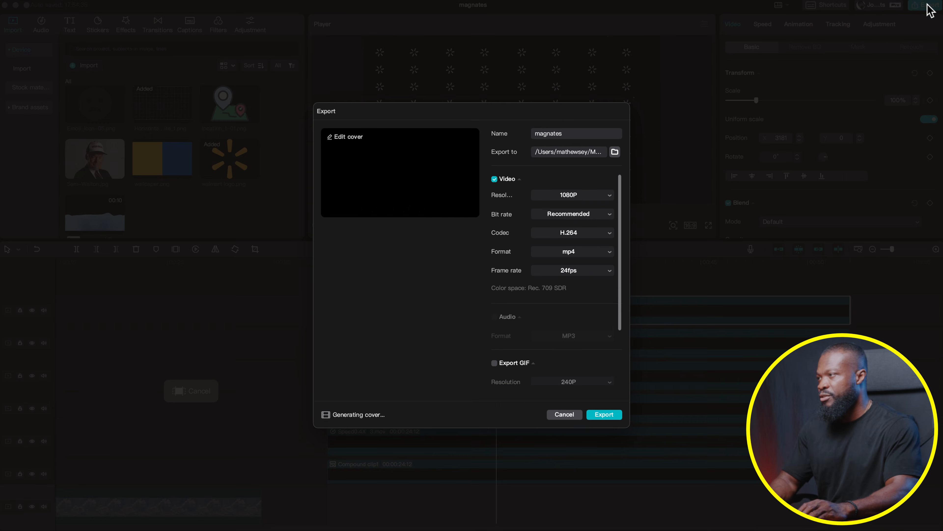
{"action": "left_click", "coordinate": [530, 131]}
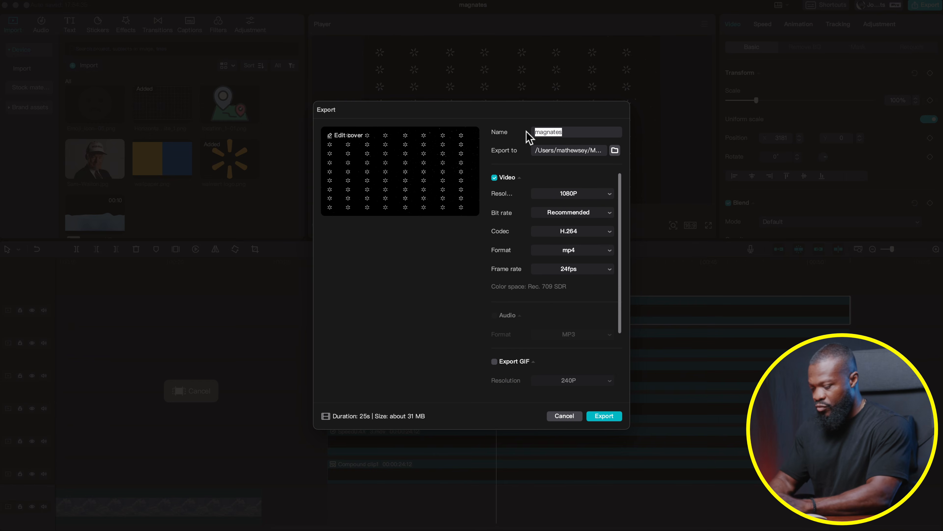
{"action": "left_click", "coordinate": [617, 152]}
{"action": "left_click", "coordinate": [309, 250]}
{"action": "left_click", "coordinate": [386, 220]}
{"action": "left_click", "coordinate": [388, 364]}
{"action": "type", "text": "new"}
{"action": "key", "text": "Return"}
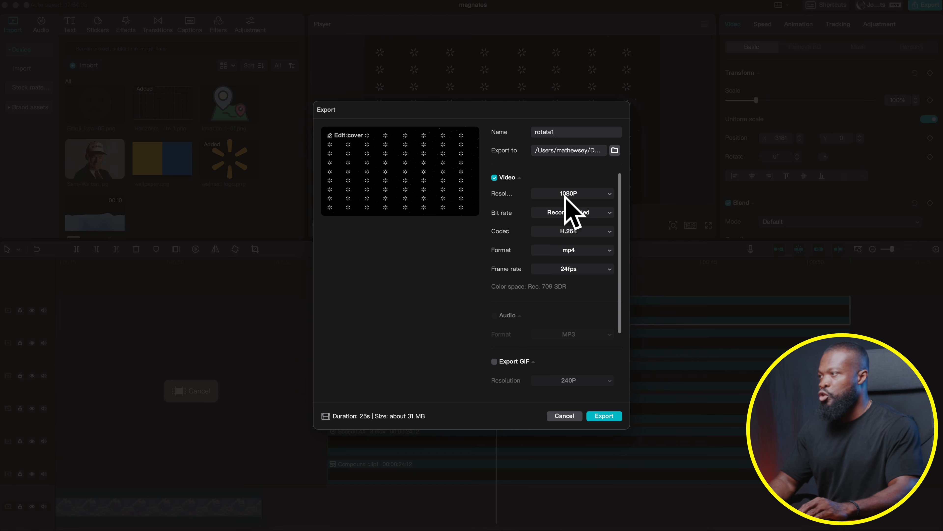
Export the range at 1080P as an H.264 mp4 at 24fps and close the finished export
{"action": "left_click", "coordinate": [599, 202]}
{"action": "left_click", "coordinate": [590, 204]}
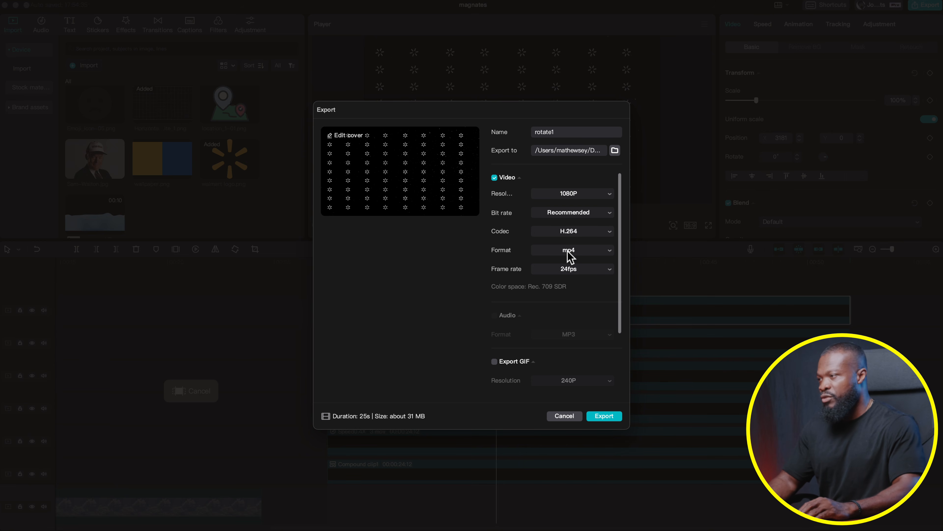
{"action": "left_click", "coordinate": [603, 416]}
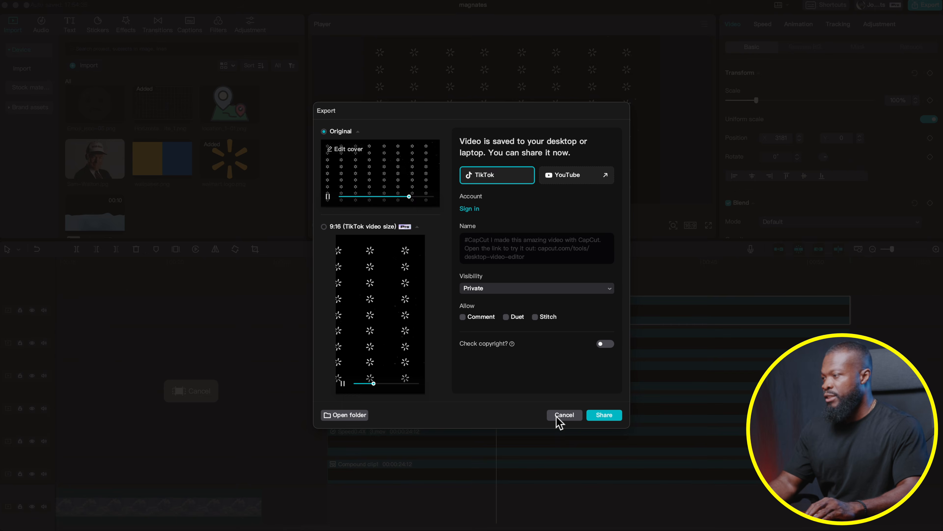
{"action": "left_click", "coordinate": [562, 416]}
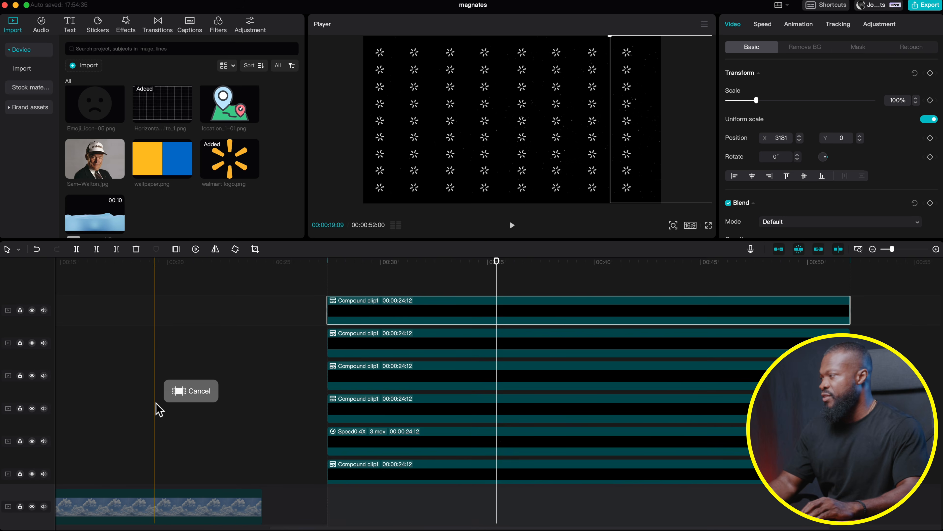
Clear the marked range and delete all the moved compound clips together with the particle clip
{"action": "left_click", "coordinate": [194, 391]}
{"action": "left_click_drag", "start_coordinate": [313, 305], "coordinate": [435, 448]}
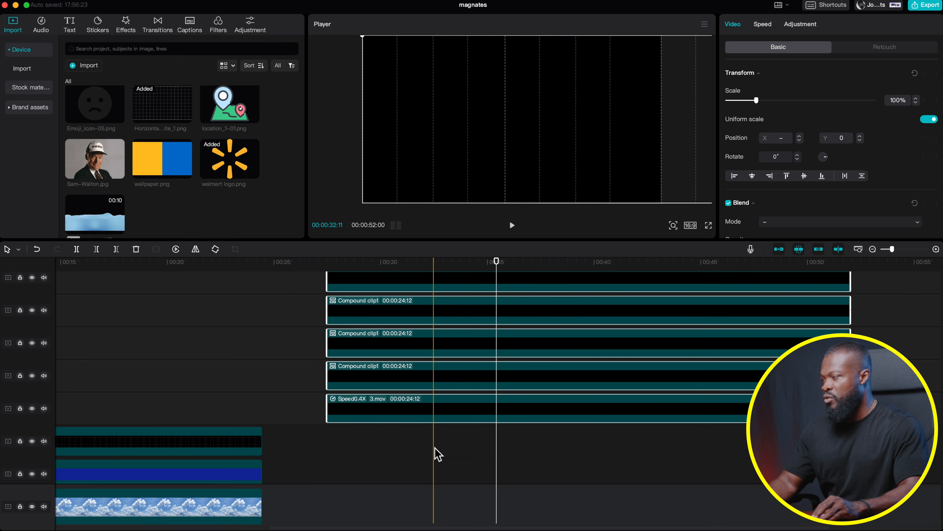
{"action": "key", "text": "Delete"}
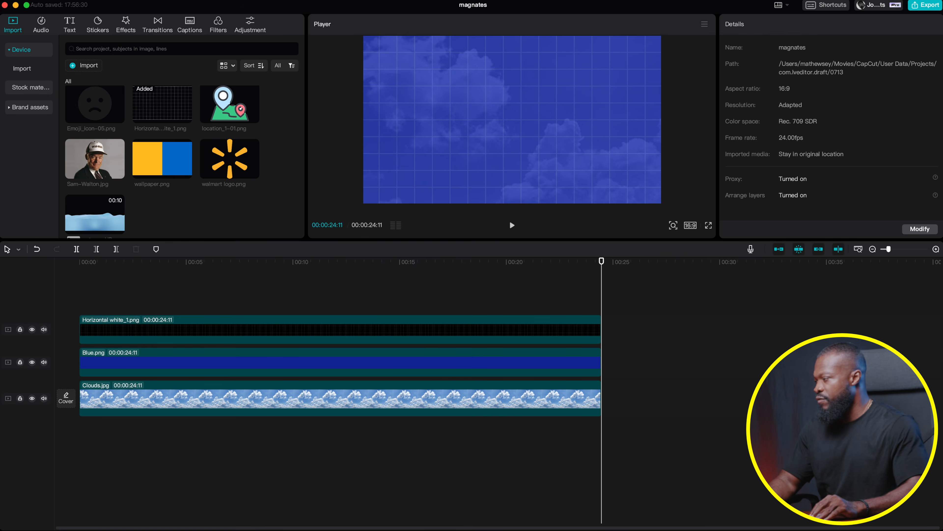
Import the exported rotate1.mp4 and place it on a track above the Horizontal white_1.png grid from the timeline's start
{"action": "key", "text": "super+Tab"}
{"action": "left_click_drag", "start_coordinate": [722, 93], "coordinate": [129, 299]}
{"action": "left_click_drag", "start_coordinate": [662, 371], "coordinate": [124, 268]}
{"action": "left_click", "coordinate": [124, 314]}
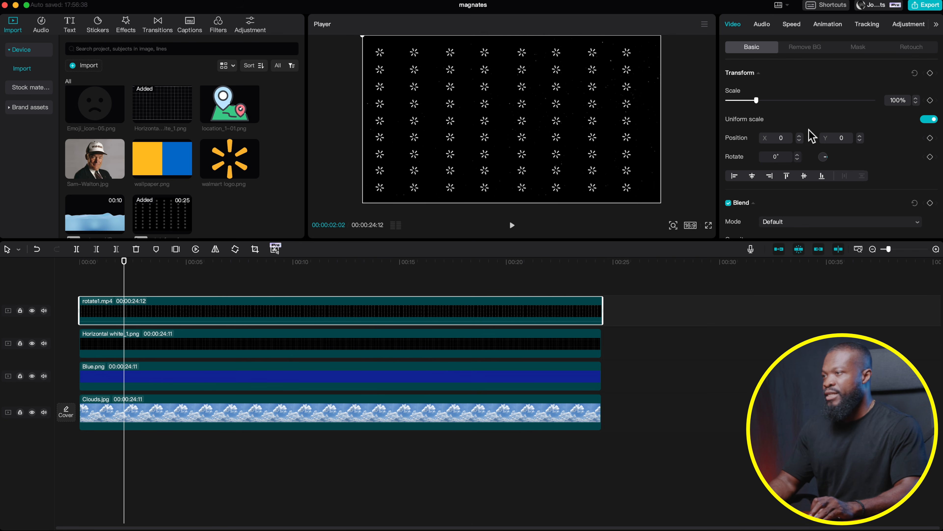
Set the rotate1.mp4 clip's blend mode to Screen and its opacity to 40%, and play the result
{"action": "scroll", "coordinate": [810, 136], "scroll_direction": "down", "scroll_amount": 4}
{"action": "left_click", "coordinate": [797, 143]}
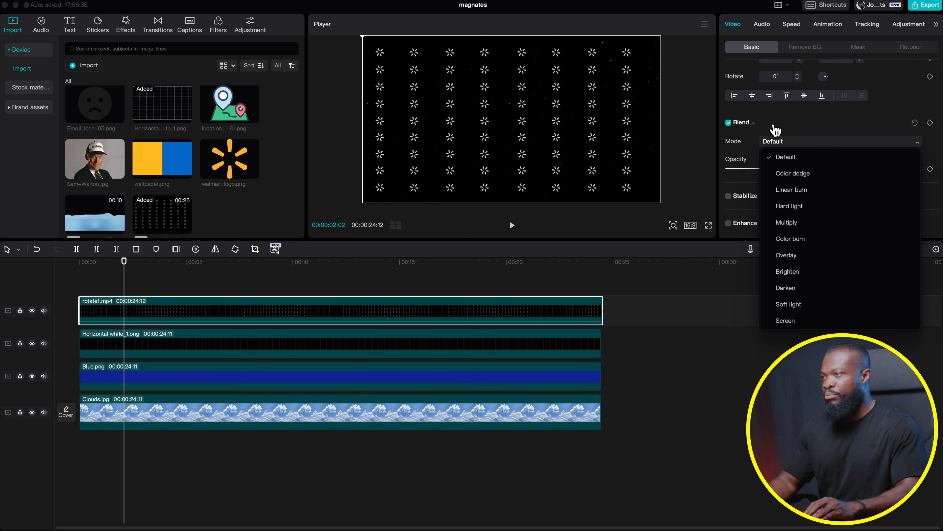
{"action": "left_click", "coordinate": [789, 320]}
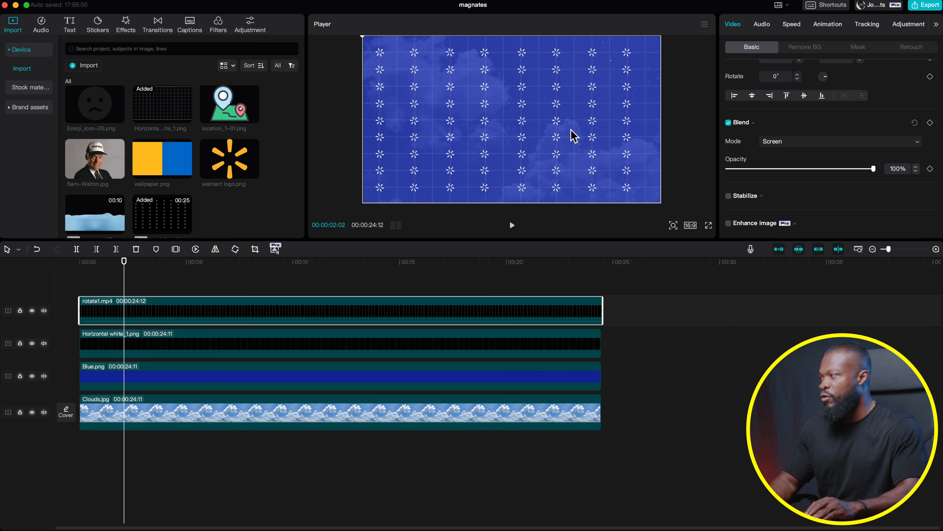
{"action": "left_click_drag", "start_coordinate": [822, 167], "coordinate": [789, 168]}
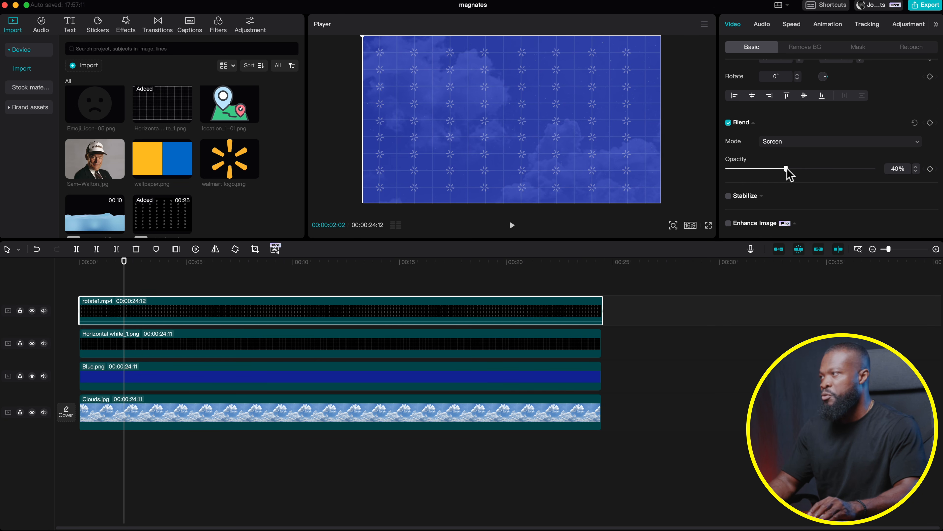
{"action": "key", "text": "space"}
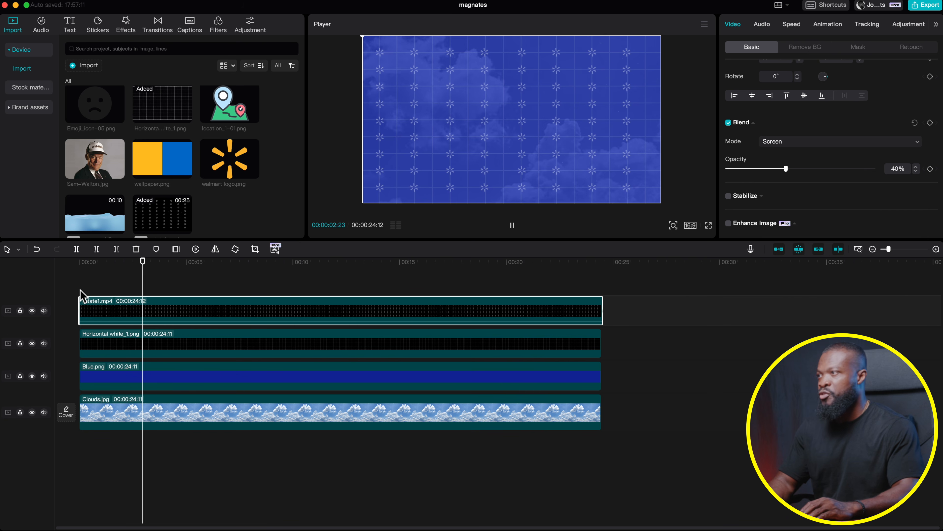
{"action": "key", "text": "space"}
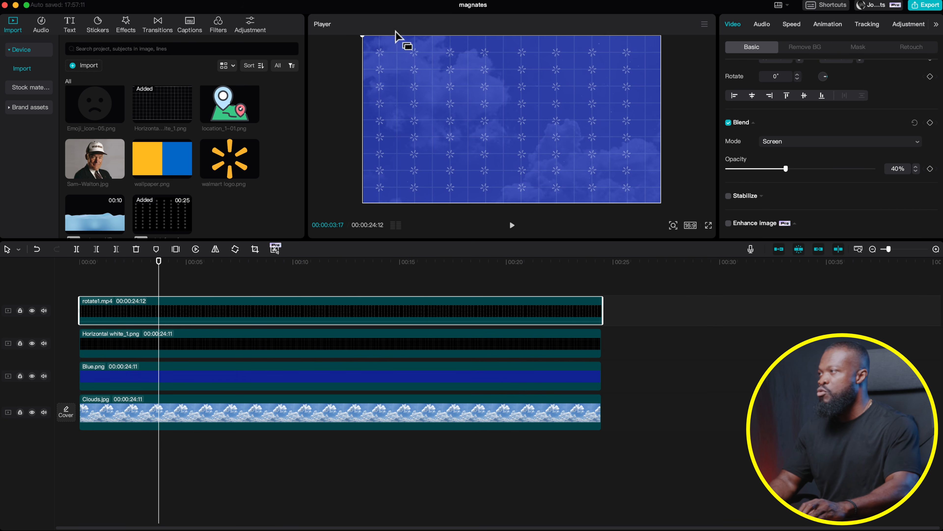
Add a second rotate1.mp4 clip past the end of the background clips and show a frame from it at 00:00:34:00
{"action": "left_click_drag", "start_coordinate": [164, 219], "coordinate": [703, 322]}
{"action": "scroll", "coordinate": [668, 327], "scroll_direction": "right", "scroll_amount": 5}
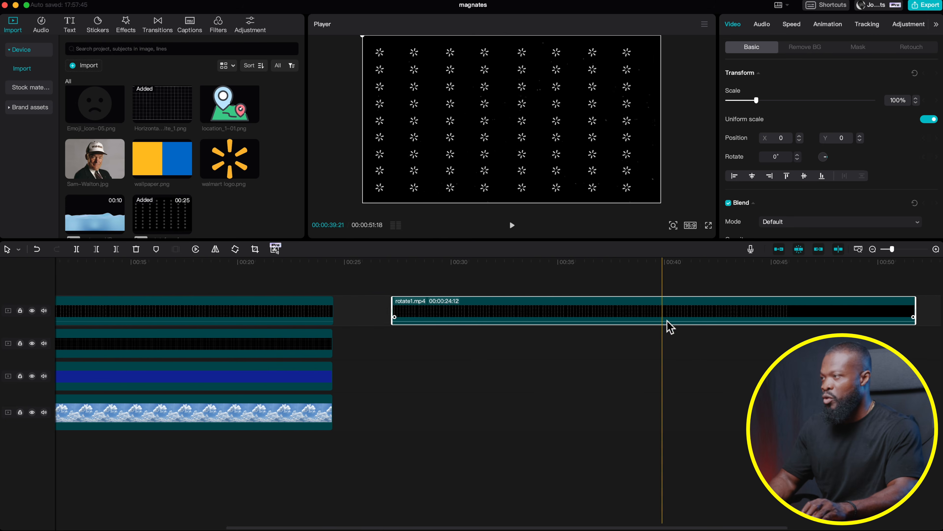
{"action": "scroll", "coordinate": [668, 327], "scroll_direction": "right", "scroll_amount": 3}
{"action": "left_click", "coordinate": [400, 277]}
{"action": "left_click", "coordinate": [406, 311]}
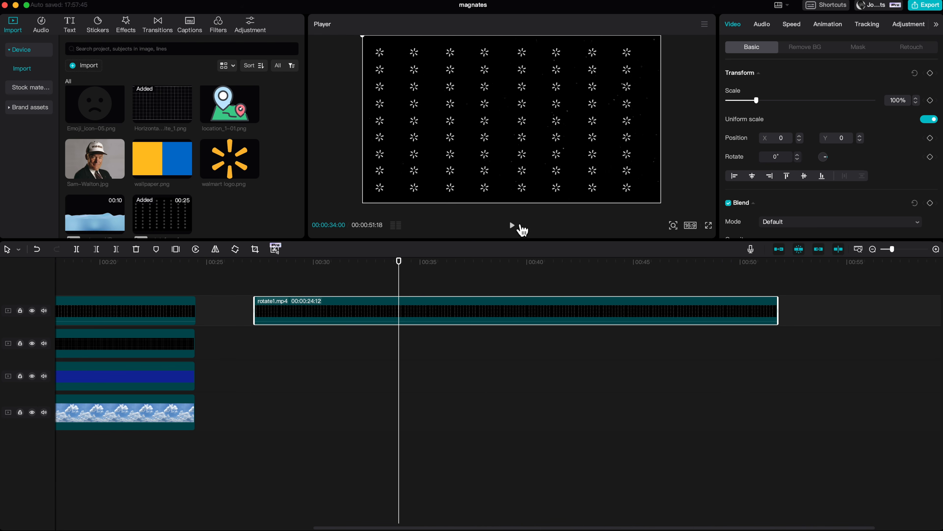
Set the second rotate1.mp4 clip's blend mode to Screen and scale to 50%, and raise it to position Y 540
{"action": "scroll", "coordinate": [802, 224], "scroll_direction": "down", "scroll_amount": 1}
{"action": "left_click", "coordinate": [802, 210]}
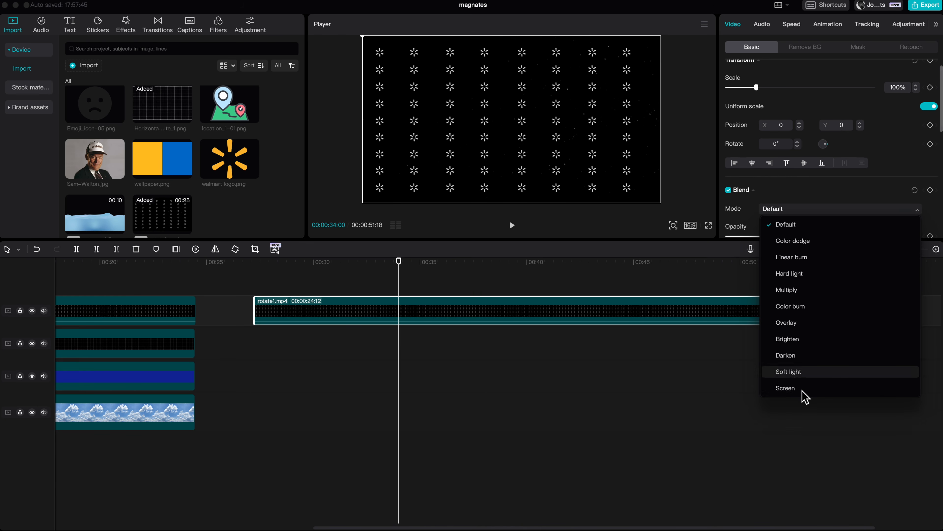
{"action": "left_click", "coordinate": [798, 389]}
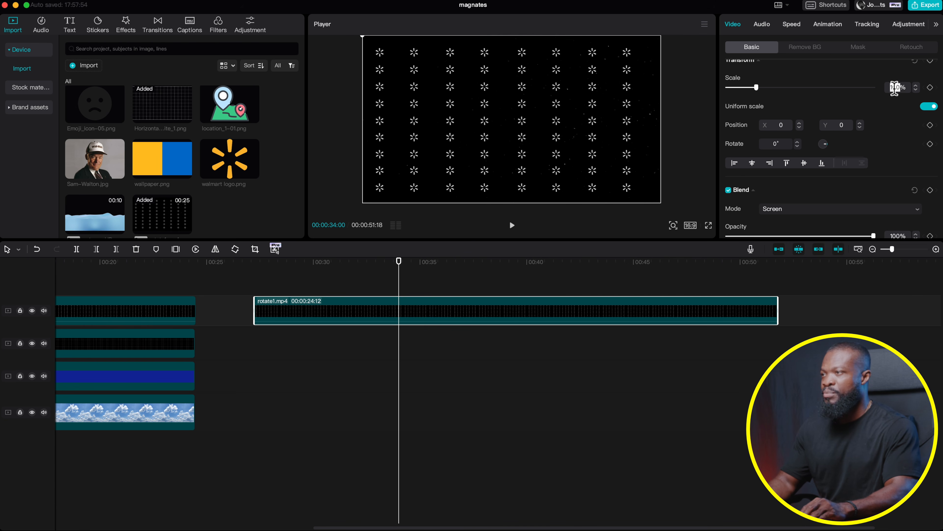
{"action": "type", "text": "50"}
{"action": "key", "text": "Return"}
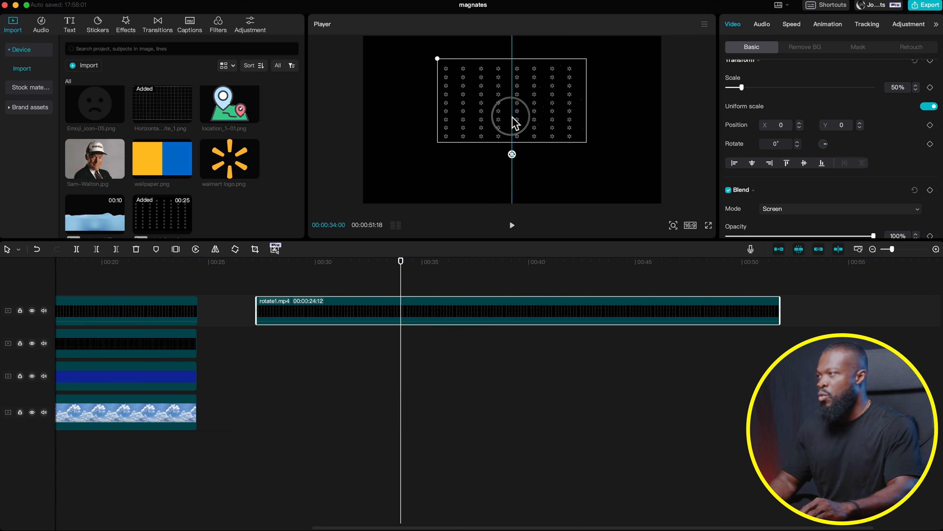
{"action": "left_click_drag", "start_coordinate": [513, 107], "coordinate": [513, 95]}
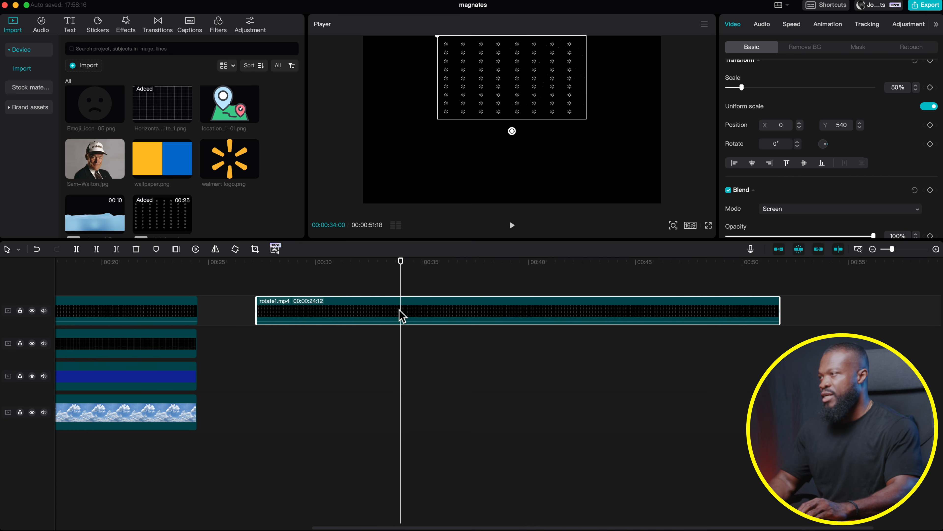
Duplicate the scaled rotate1.mp4 clip onto the track below, lower the copy to position Y -448, and select both clips
{"action": "left_click_drag", "start_coordinate": [399, 310], "coordinate": [396, 342]}
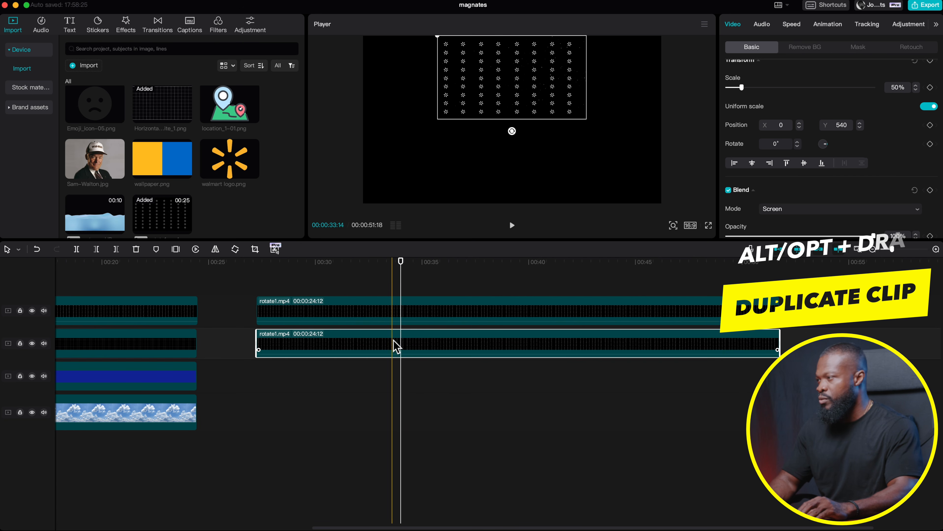
{"action": "left_click_drag", "start_coordinate": [504, 83], "coordinate": [501, 161]}
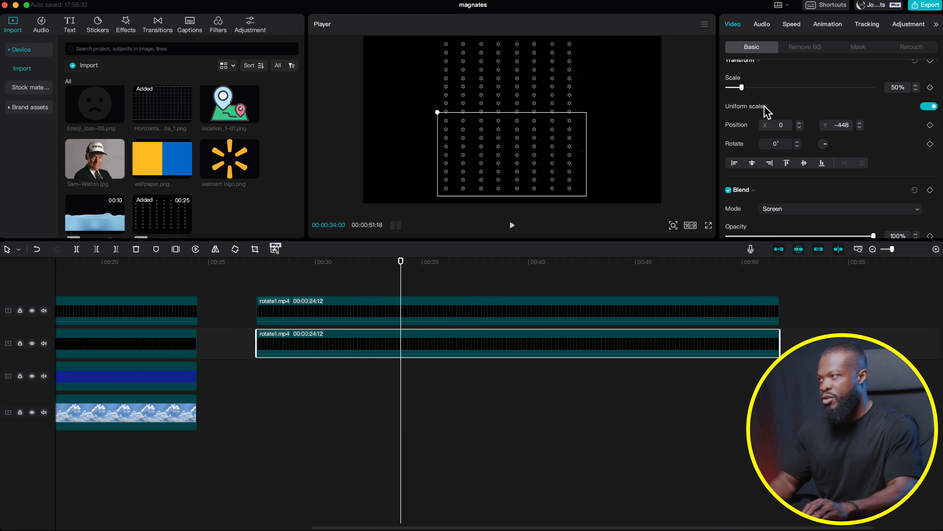
{"action": "left_click_drag", "start_coordinate": [376, 282], "coordinate": [400, 346]}
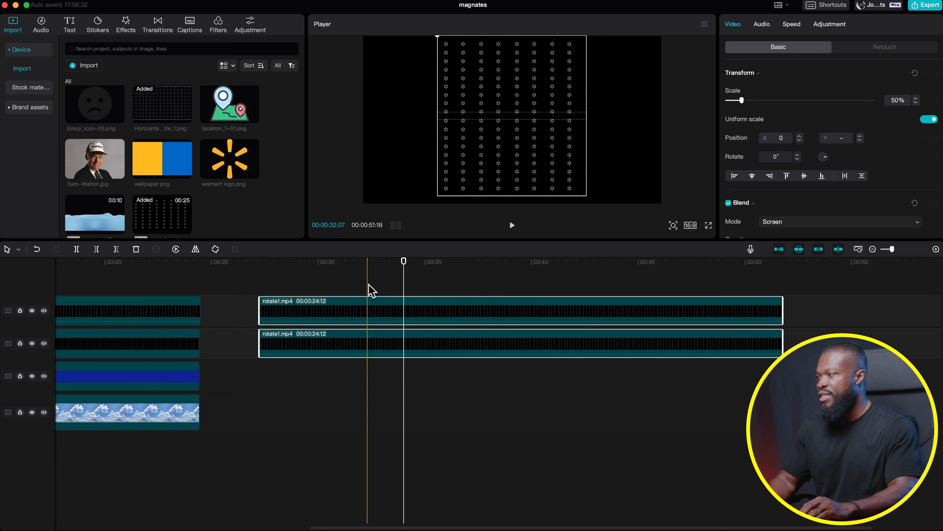
Mark the range of the two scaled rotate1.mp4 clips and export it as a 1080P mp4 at 24fps named ratoate2.1
{"action": "left_click", "coordinate": [404, 308]}
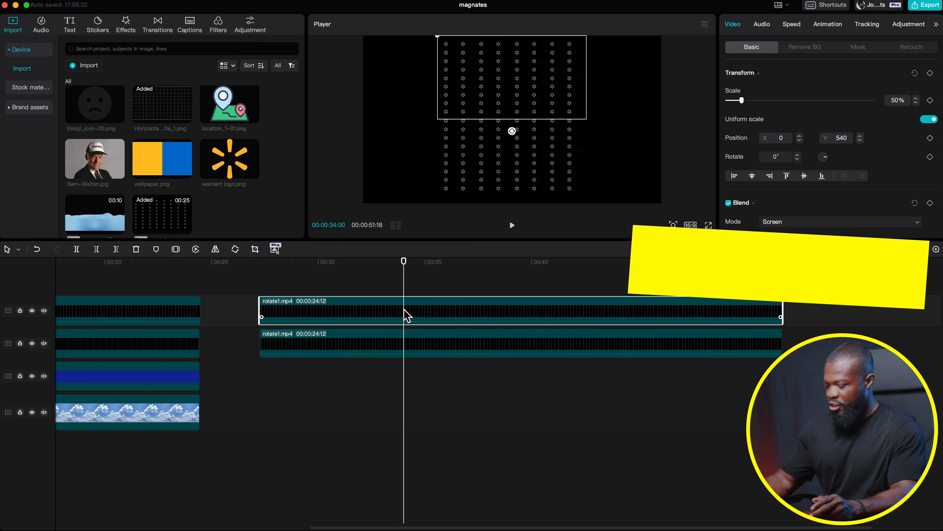
{"action": "key", "text": "shift+x"}
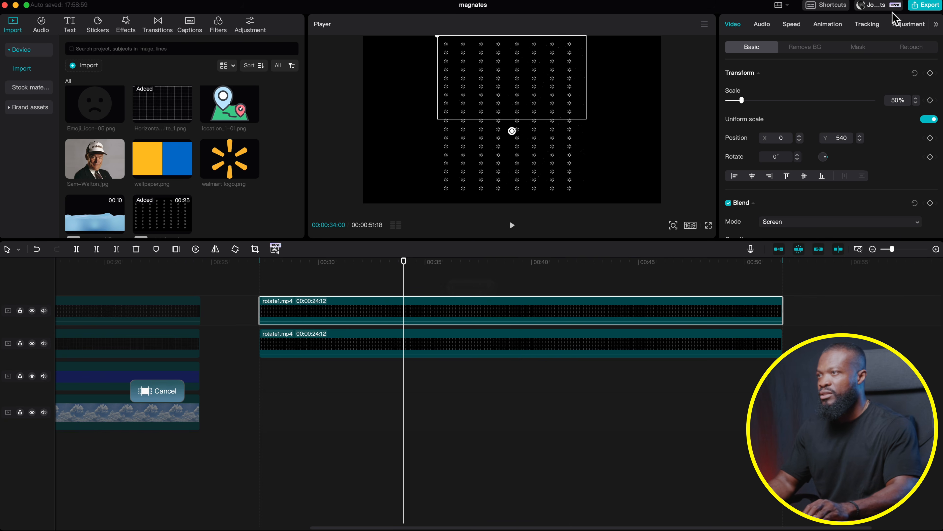
{"action": "left_click", "coordinate": [926, 6]}
{"action": "left_click_drag", "start_coordinate": [570, 134], "coordinate": [527, 131]}
{"action": "type", "text": "rat"}
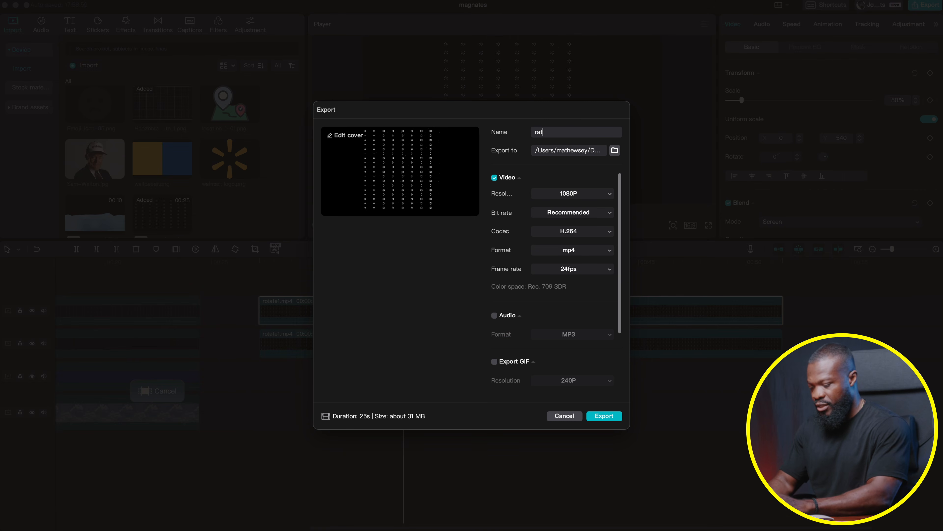
{"action": "type", "text": "oate2.1"}
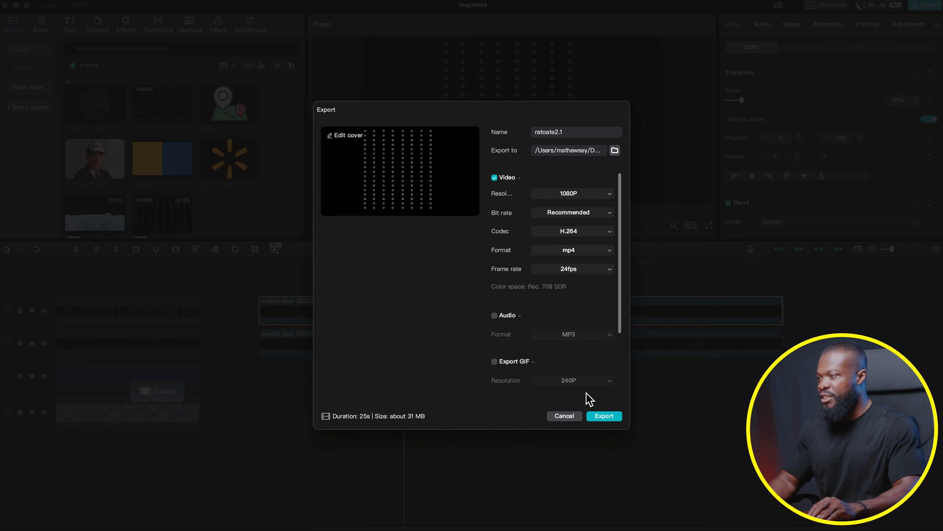
{"action": "left_click", "coordinate": [603, 416]}
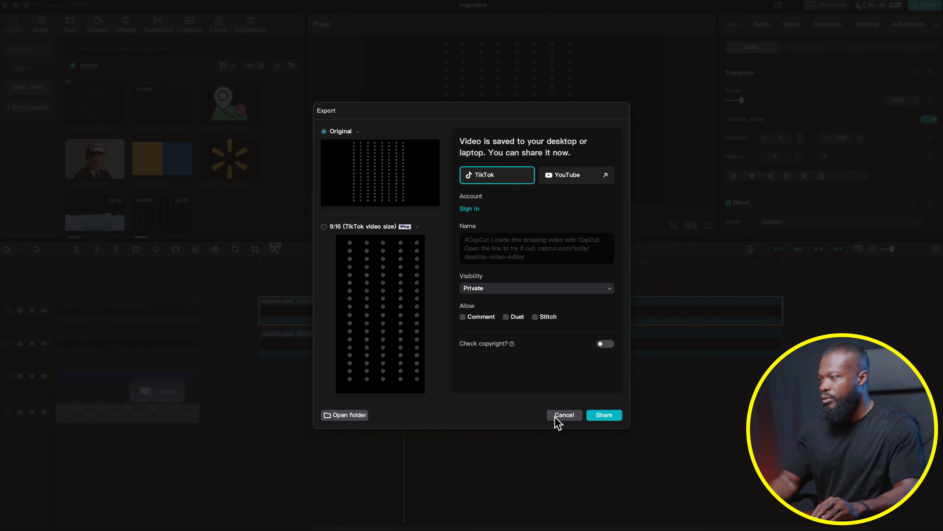
{"action": "left_click", "coordinate": [564, 414]}
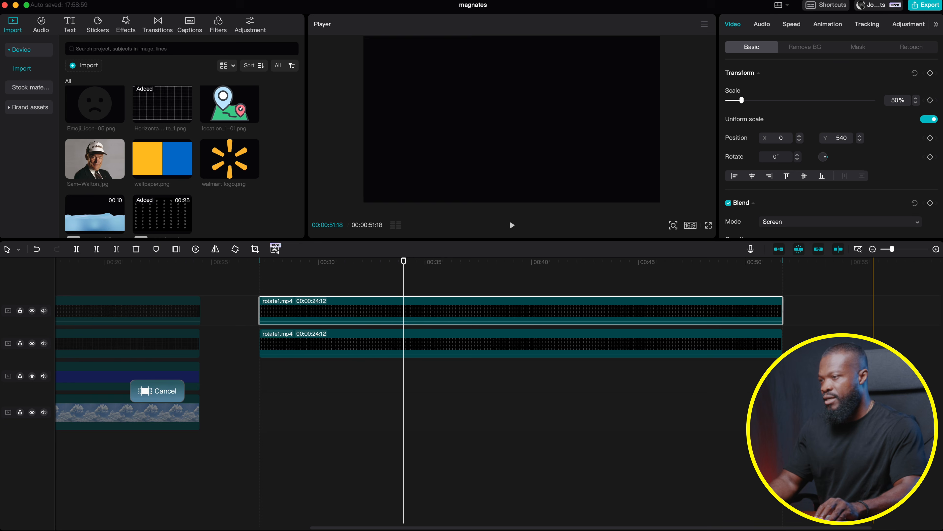
Delete the two scaled rotate1.mp4 clips, and place the exported ratoate2.1.mp4 at the timeline start on a new track above rotate1.mp4
{"action": "left_click_drag", "start_coordinate": [432, 294], "coordinate": [474, 376]}
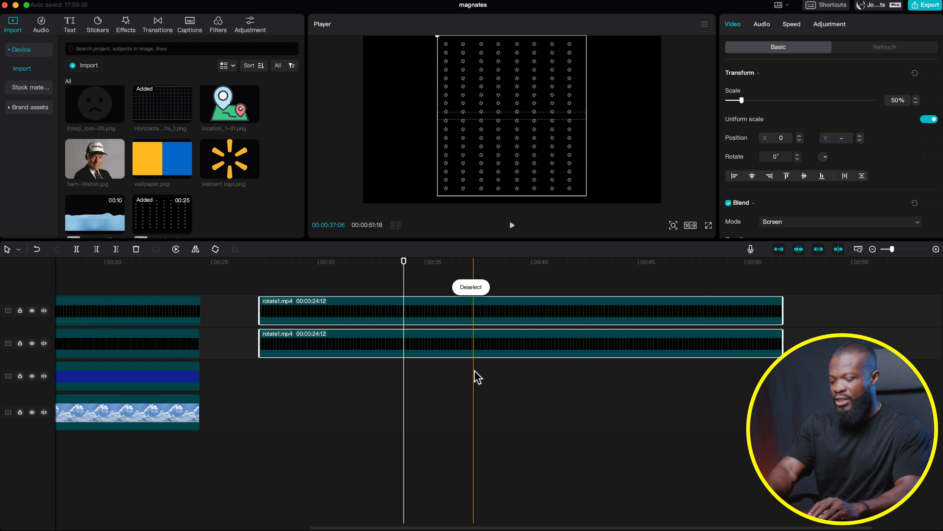
{"action": "key", "text": "Delete"}
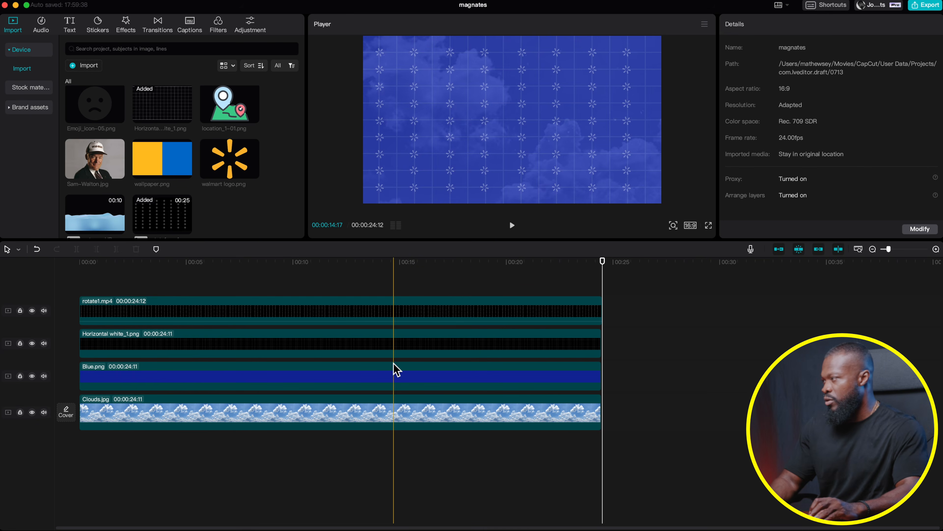
{"action": "key", "text": "super+Tab"}
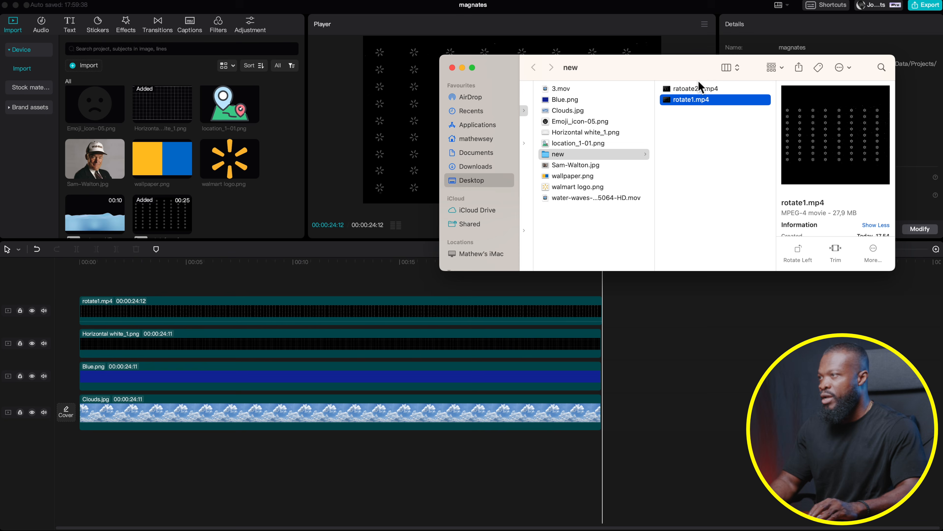
{"action": "left_click_drag", "start_coordinate": [697, 89], "coordinate": [179, 272]}
{"action": "left_click_drag", "start_coordinate": [663, 372], "coordinate": [134, 311]}
{"action": "left_click", "coordinate": [230, 311]}
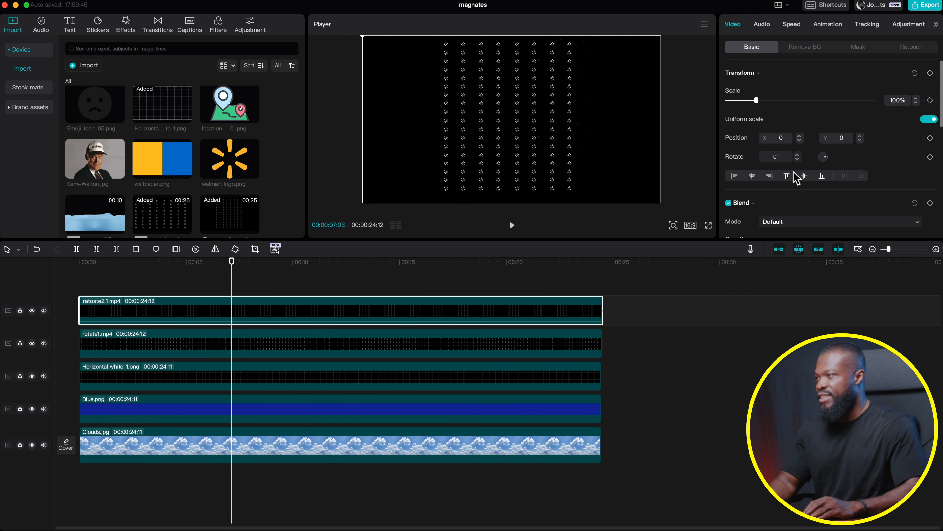
Set the ratoate2.1.mp4 clip's blend mode to Screen and its scale to 200%
{"action": "scroll", "coordinate": [789, 157], "scroll_direction": "down", "scroll_amount": 5}
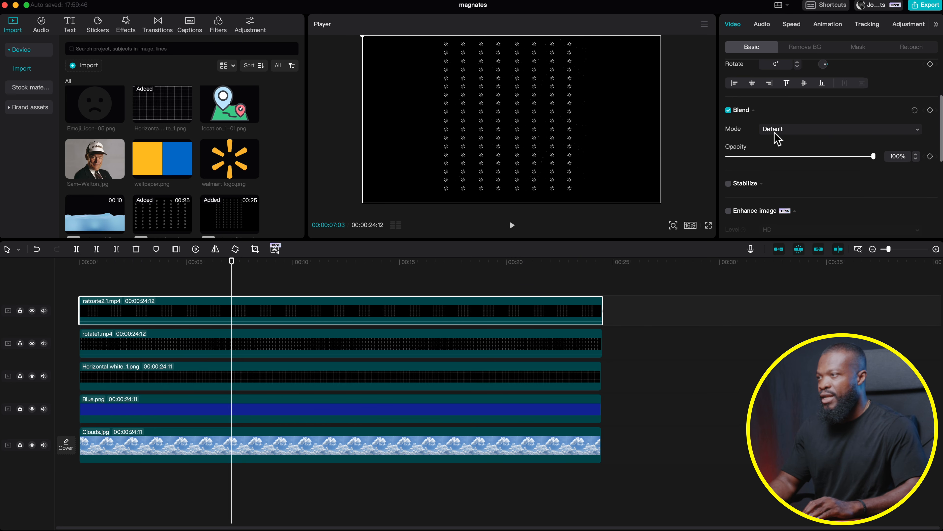
{"action": "left_click", "coordinate": [790, 134]}
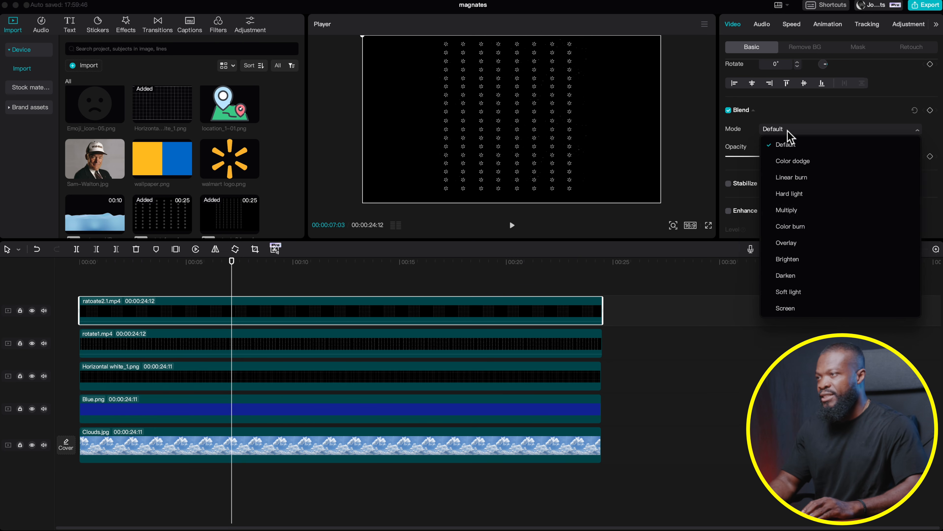
{"action": "left_click", "coordinate": [787, 308]}
{"action": "scroll", "coordinate": [779, 143], "scroll_direction": "up", "scroll_amount": 5}
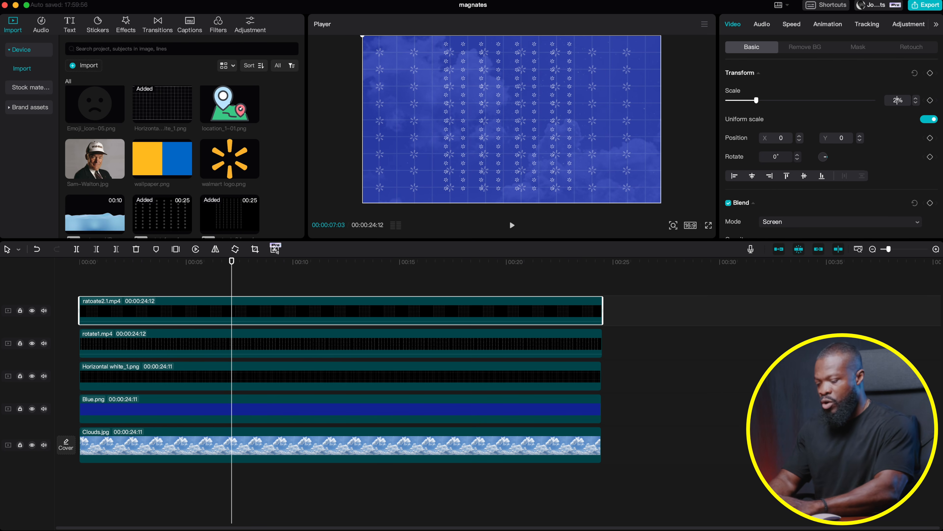
{"action": "key", "text": "Return"}
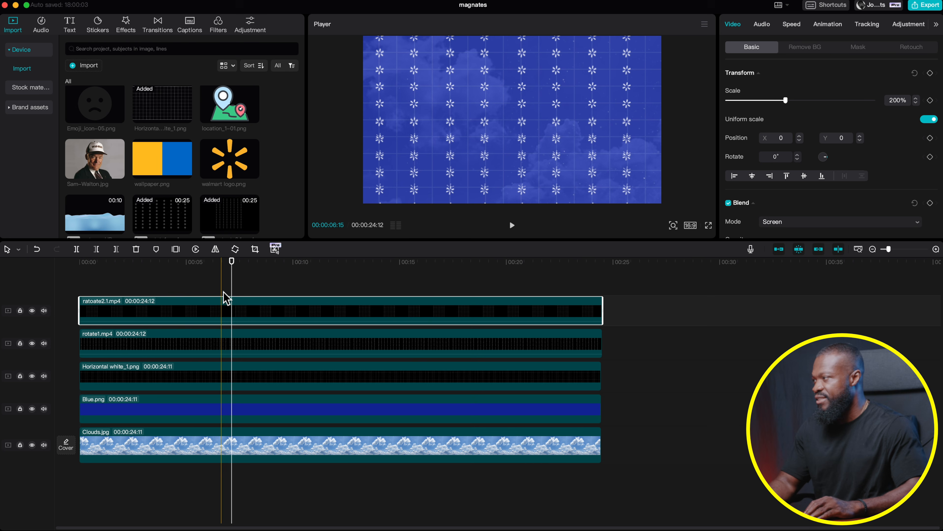
Shift the ratoate2.1.mp4 logos sideways into the gaps between the rotate1.mp4 columns, and lower the clip's opacity to 36%
{"action": "left_click_drag", "start_coordinate": [417, 147], "coordinate": [434, 148]}
{"action": "scroll", "coordinate": [734, 174], "scroll_direction": "down", "scroll_amount": 5}
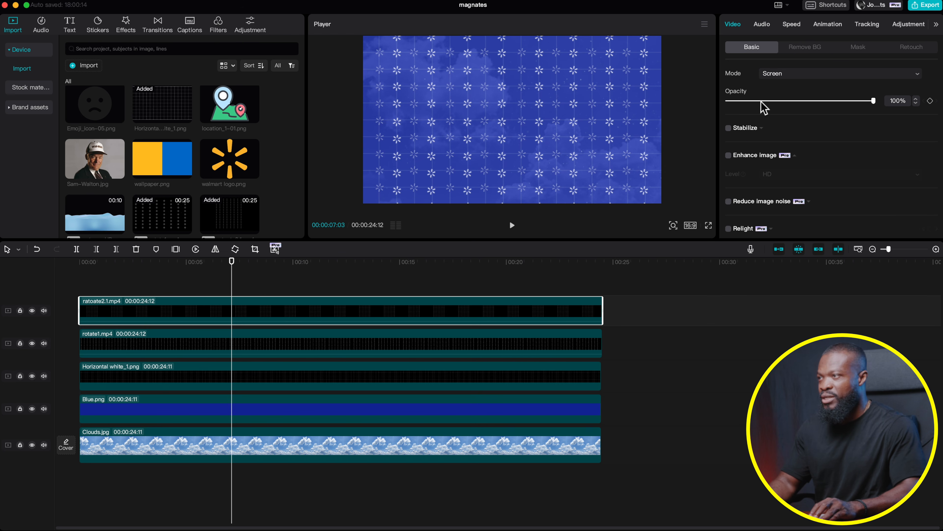
{"action": "left_click", "coordinate": [761, 101]}
{"action": "left_click_drag", "start_coordinate": [762, 101], "coordinate": [779, 101]}
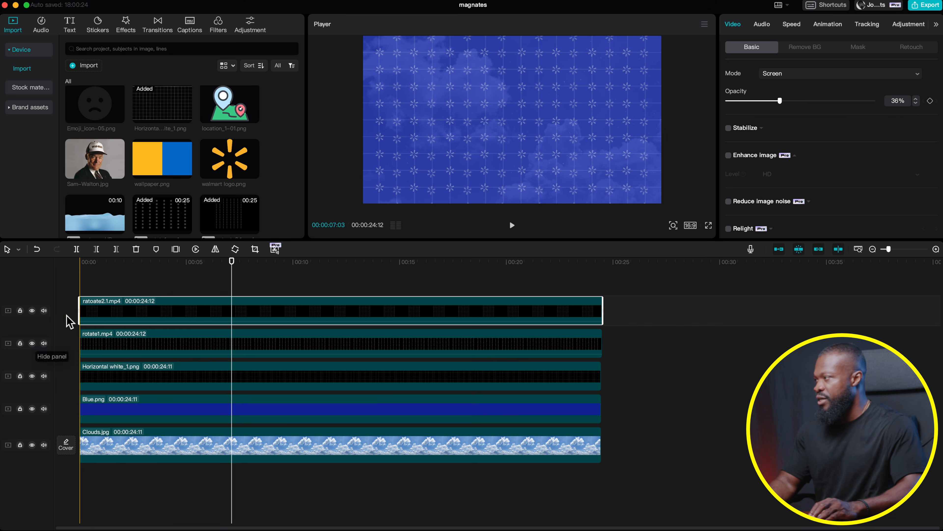
Keyframe ratoate2.1.mp4's position from X 223, Y 905 at the start to Y -1013 near 00:00:17, and play the result
{"action": "left_click", "coordinate": [87, 277]}
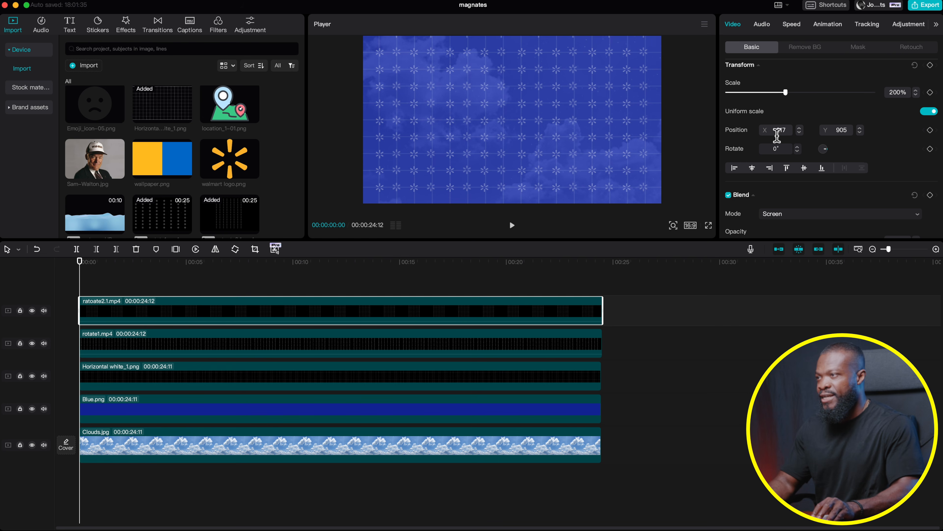
{"action": "left_click", "coordinate": [783, 130]}
{"action": "type", "text": "223"}
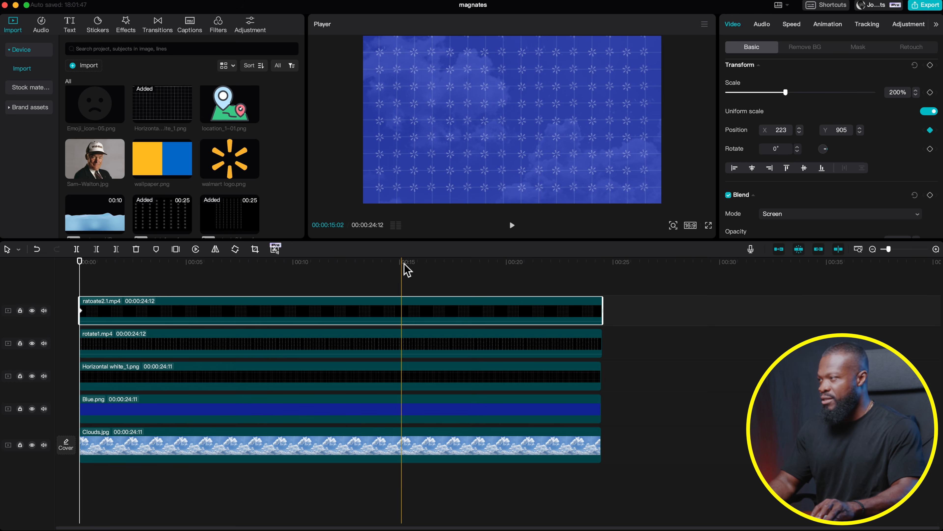
{"action": "left_click", "coordinate": [437, 270]}
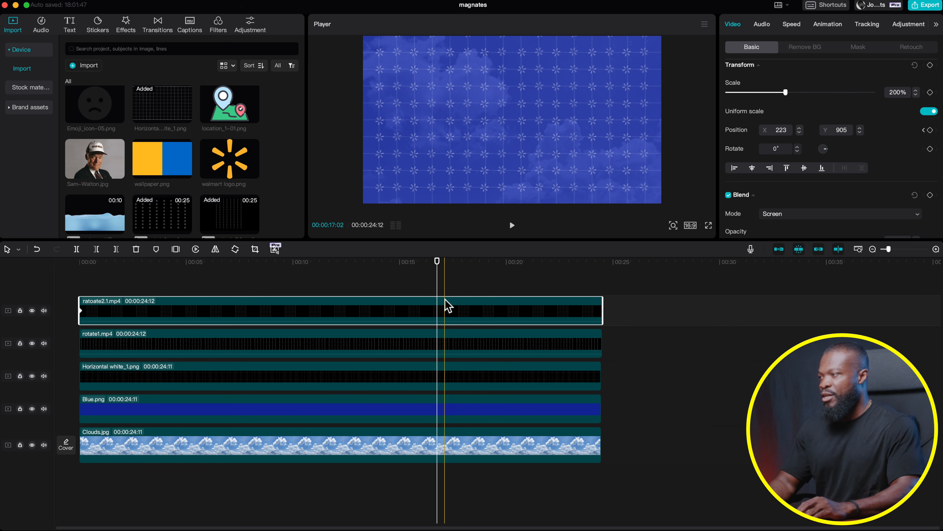
{"action": "left_click_drag", "start_coordinate": [501, 107], "coordinate": [520, 116]}
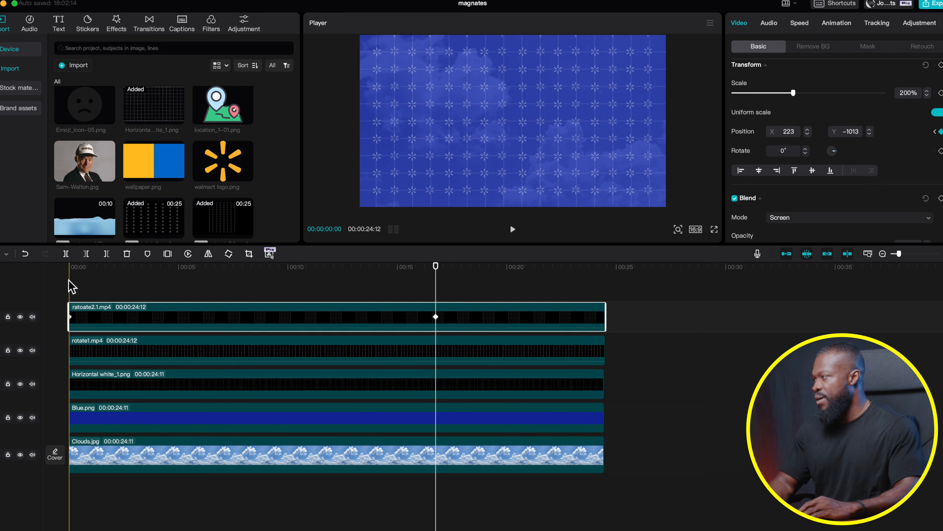
{"action": "left_click", "coordinate": [0, 401]}
{"action": "key", "text": "space"}
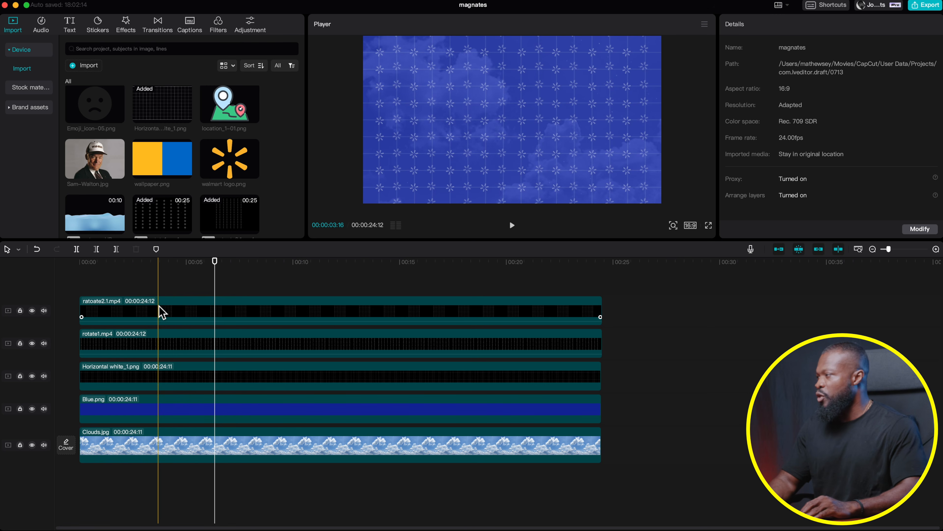
Apply a Horizontal mask to the ratoate2.1.mp4 clip and rotate the mask to -90°
{"action": "left_click", "coordinate": [161, 312]}
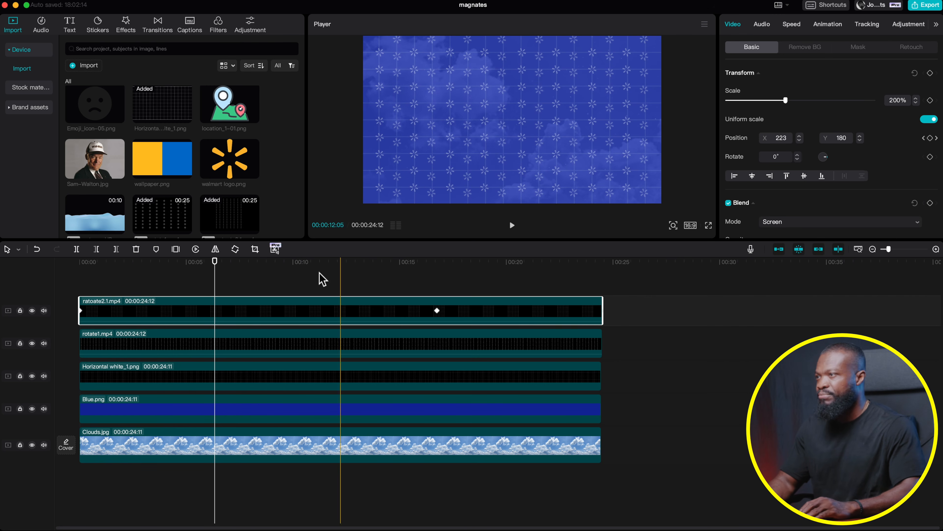
{"action": "left_click", "coordinate": [858, 47]}
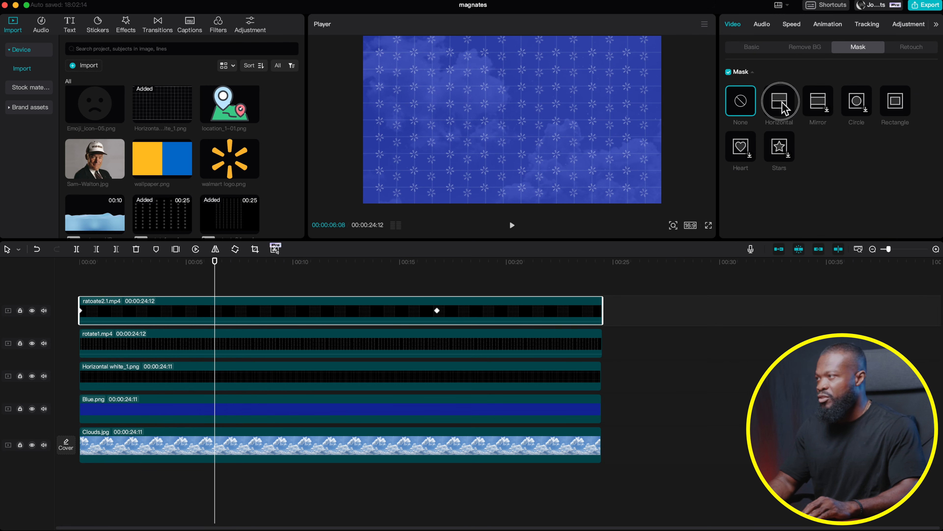
{"action": "left_click", "coordinate": [785, 109]}
{"action": "left_click_drag", "start_coordinate": [529, 119], "coordinate": [539, 114]}
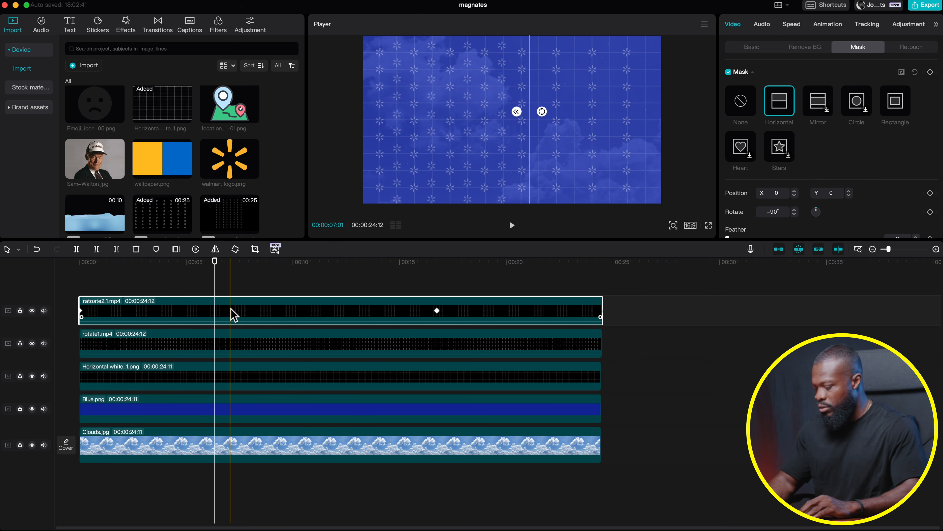
Create a reversed copy of the masked ratoate2.1.mp4 clip on the track above, with its mask rotated to 90°
{"action": "left_click_drag", "start_coordinate": [232, 314], "coordinate": [232, 286]}
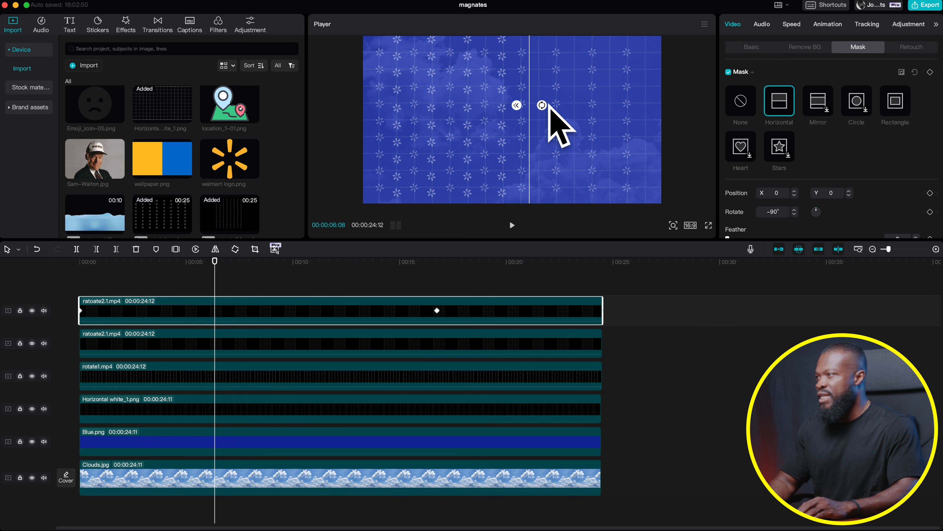
{"action": "left_click_drag", "start_coordinate": [542, 106], "coordinate": [514, 110]}
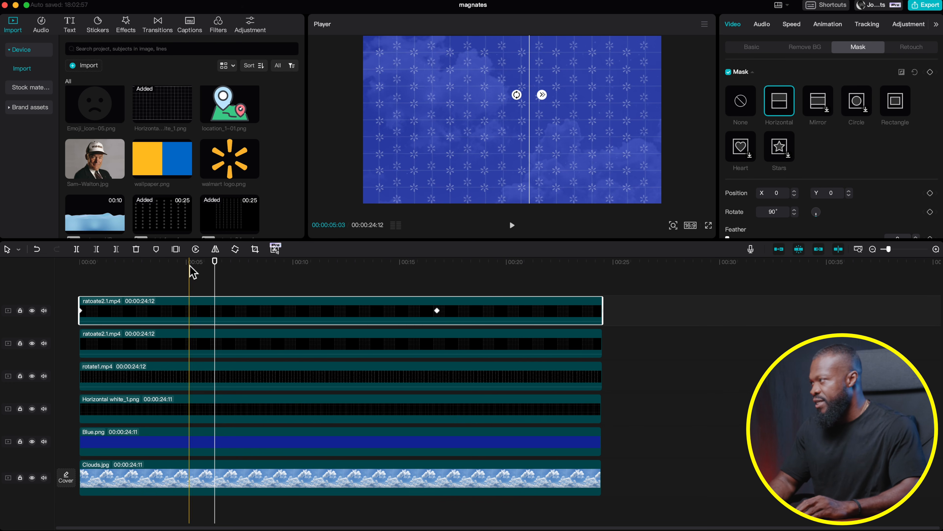
{"action": "left_click", "coordinate": [196, 249]}
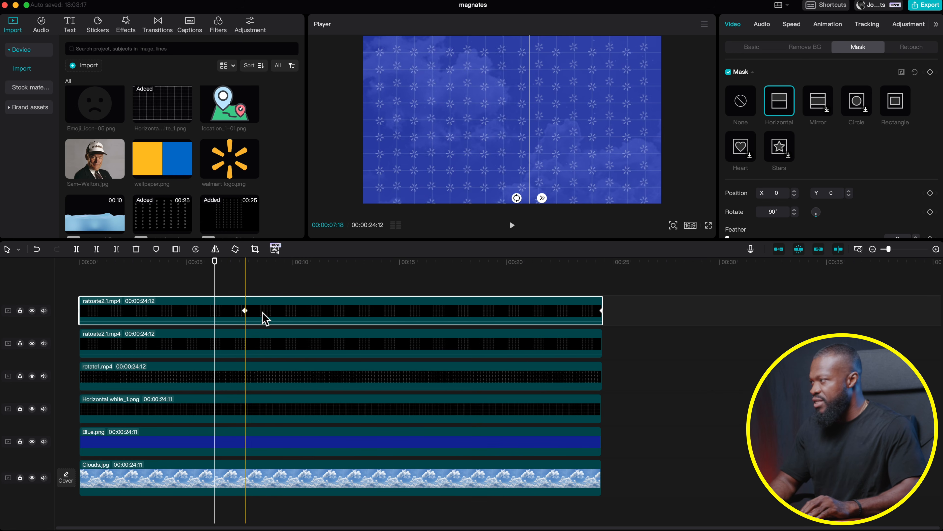
Move the reversed clip's keyframes to its start and level with the lower copy's second keyframe near 00:00:17, and play the result
{"action": "left_click", "coordinate": [245, 311]}
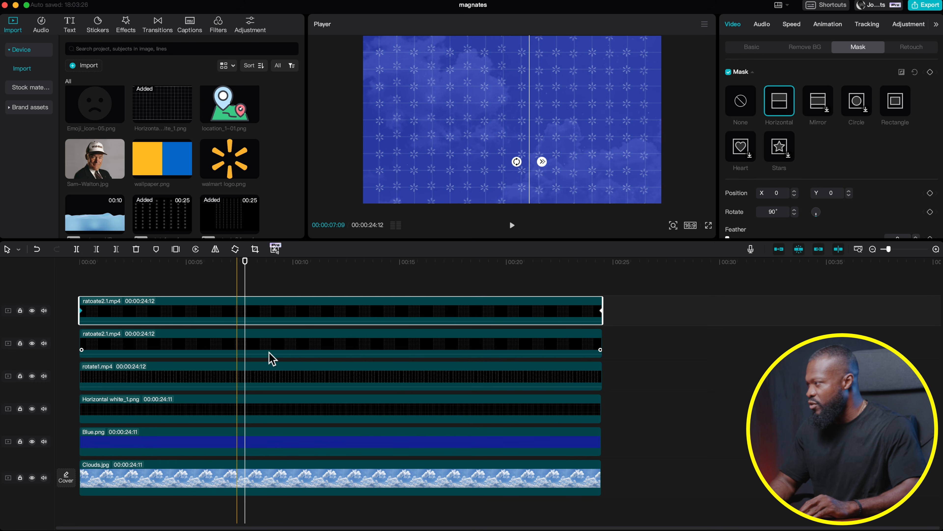
{"action": "left_click", "coordinate": [291, 348]}
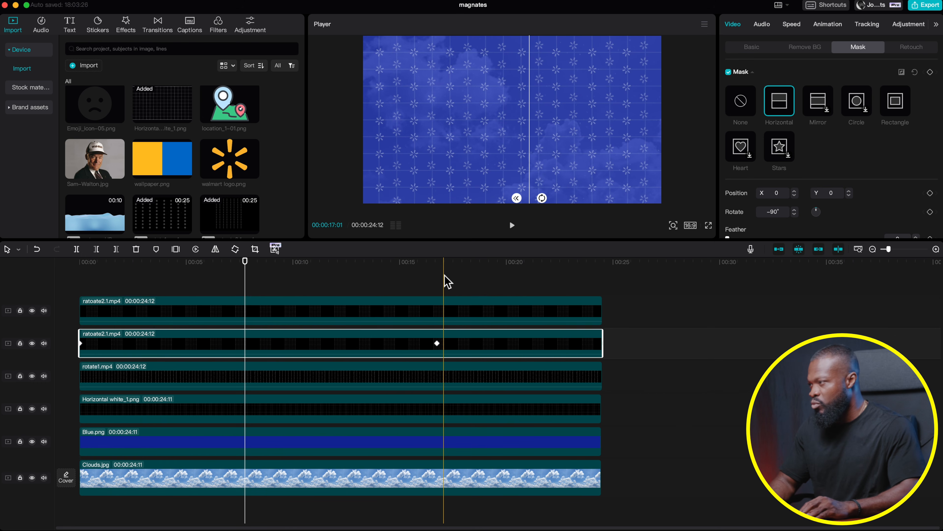
{"action": "left_click", "coordinate": [438, 261]}
{"action": "left_click", "coordinate": [458, 311]}
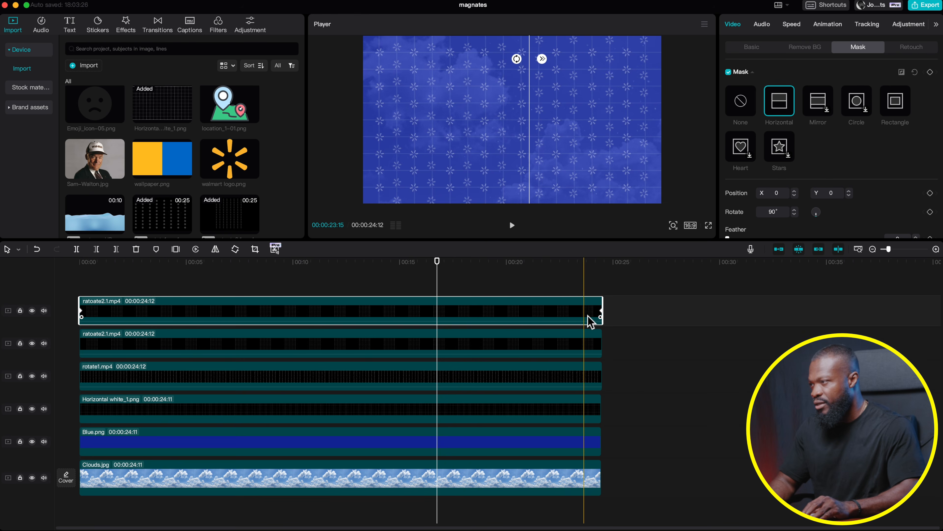
{"action": "left_click", "coordinate": [596, 313]}
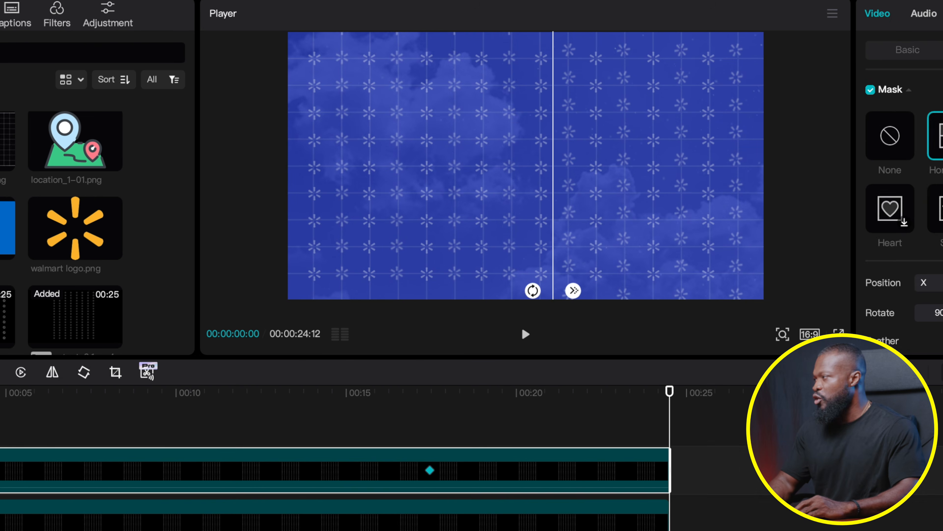
{"action": "left_click", "coordinate": [1, 327]}
{"action": "key", "text": "space"}
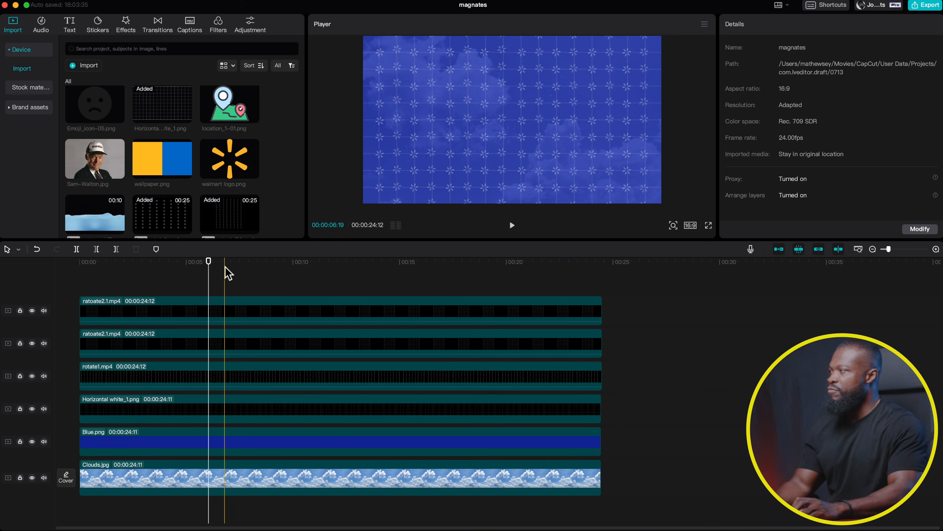
Preview wallpaper.png and the water-waves video, and add the water-waves clip past the end of the other clips on the second track
{"action": "left_click", "coordinate": [162, 180]}
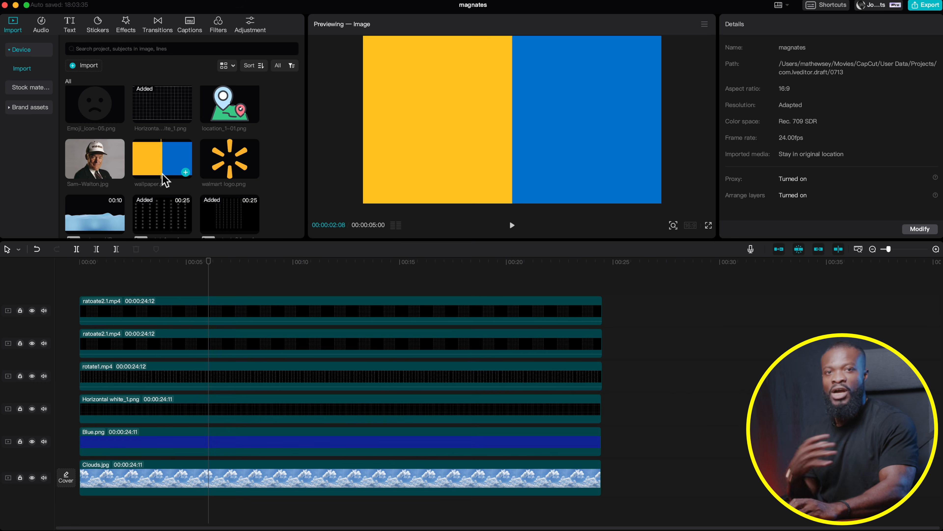
{"action": "scroll", "coordinate": [93, 218], "scroll_direction": "down", "scroll_amount": 1}
{"action": "left_click", "coordinate": [88, 202]}
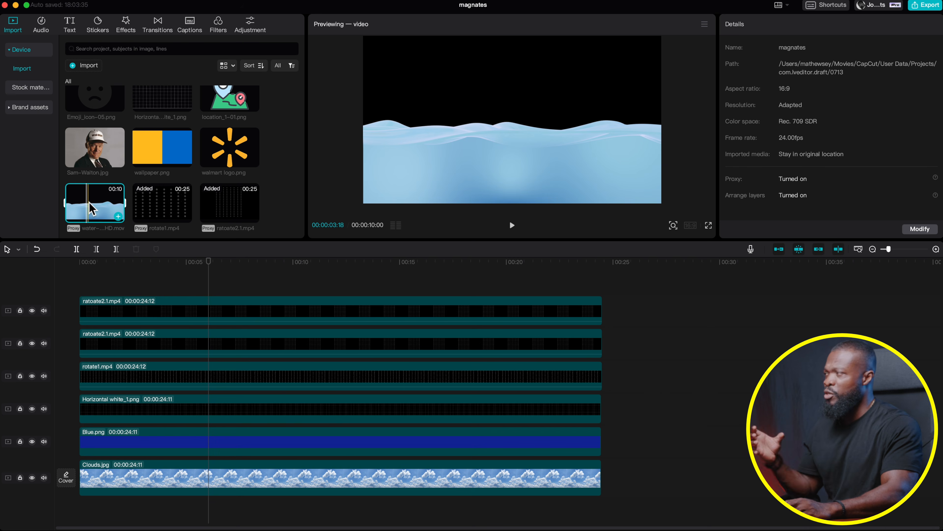
{"action": "left_click_drag", "start_coordinate": [89, 208], "coordinate": [683, 342]}
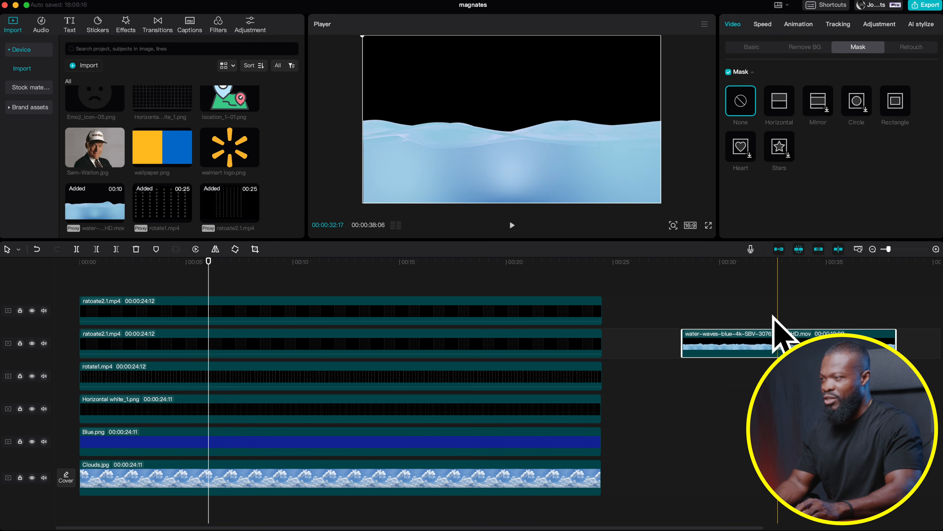
Slow the water-waves clip to 0.4x speed and trim its end to a duration of 18.4 s
{"action": "scroll", "coordinate": [772, 331], "scroll_direction": "right", "scroll_amount": 5}
{"action": "left_click", "coordinate": [546, 315]}
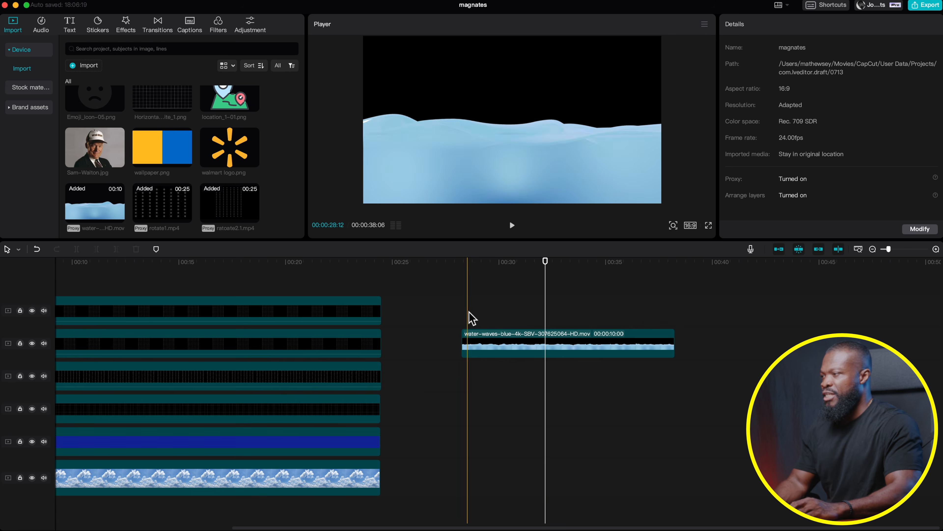
{"action": "left_click", "coordinate": [559, 338]}
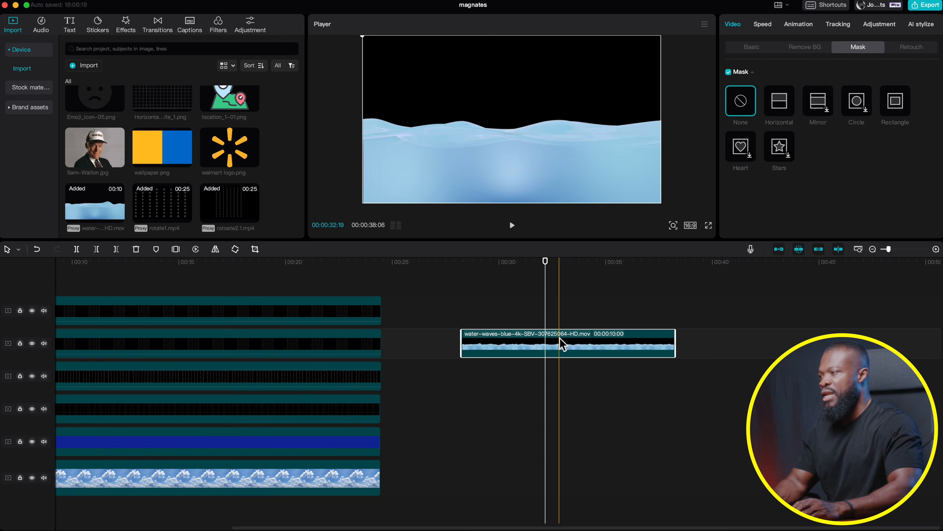
{"action": "left_click", "coordinate": [768, 28]}
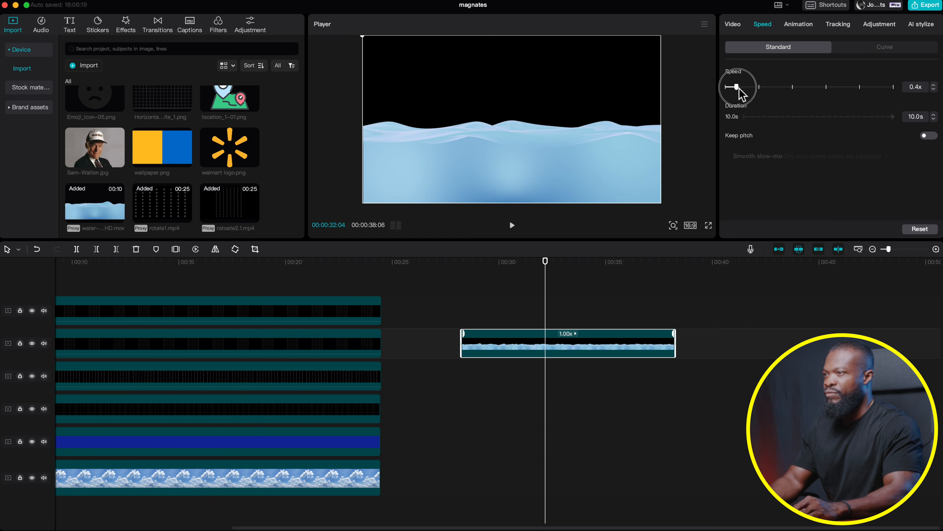
{"action": "left_click_drag", "start_coordinate": [739, 88], "coordinate": [738, 88]}
{"action": "left_click_drag", "start_coordinate": [674, 344], "coordinate": [535, 344]}
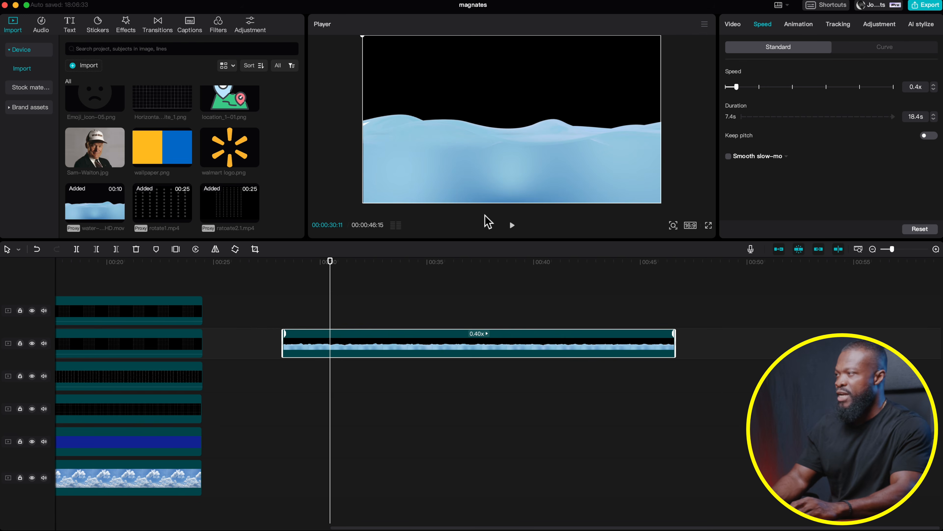
Set the water-waves clip's saturation to -50 and exposure to 5, and move it onto the main track directly after Clouds.jpg
{"action": "left_click", "coordinate": [433, 334]}
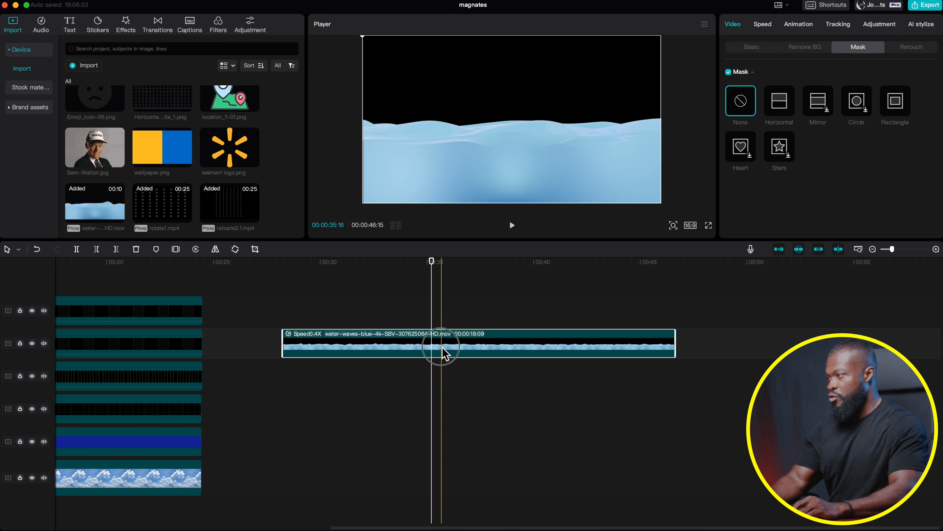
{"action": "left_click", "coordinate": [879, 24]}
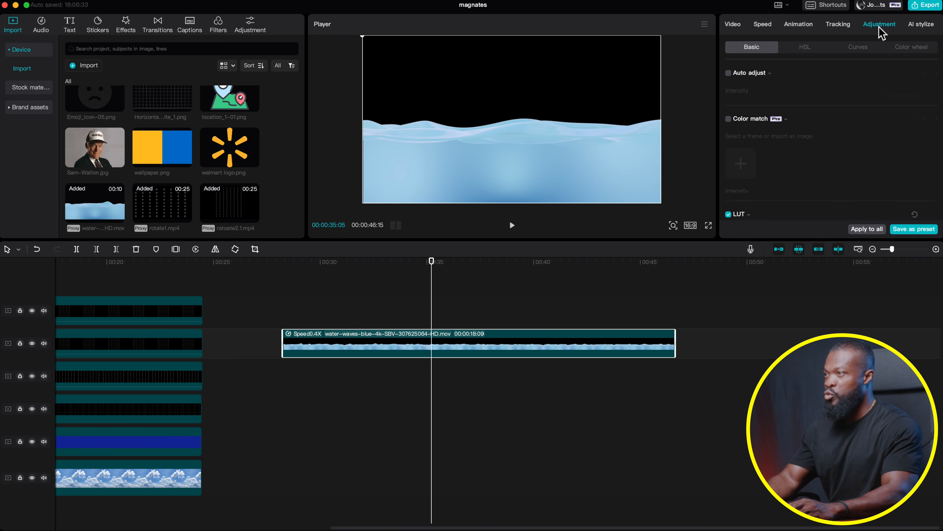
{"action": "scroll", "coordinate": [792, 165], "scroll_direction": "down", "scroll_amount": 5}
{"action": "scroll", "coordinate": [793, 167], "scroll_direction": "down", "scroll_amount": 3}
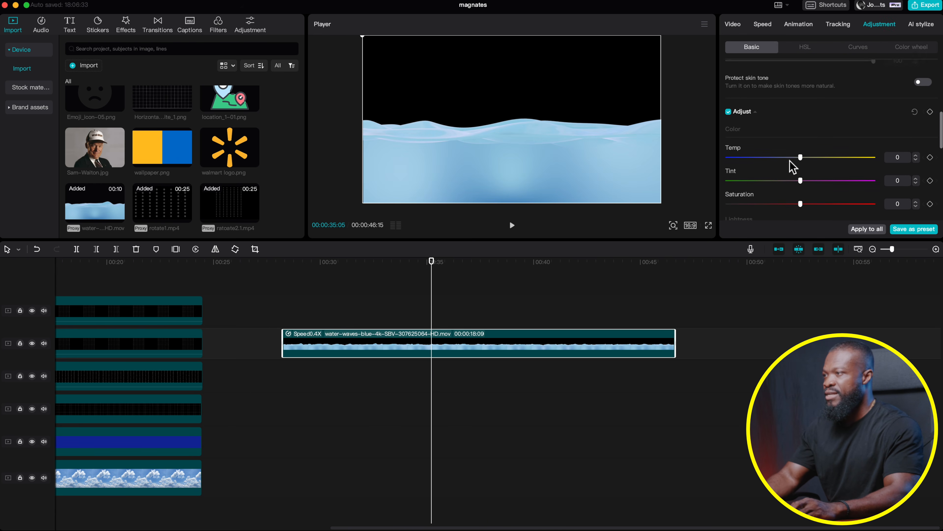
{"action": "scroll", "coordinate": [800, 196], "scroll_direction": "down", "scroll_amount": 3}
{"action": "left_click_drag", "start_coordinate": [801, 148], "coordinate": [808, 148]}
{"action": "left_click_drag", "start_coordinate": [352, 351], "coordinate": [297, 487]}
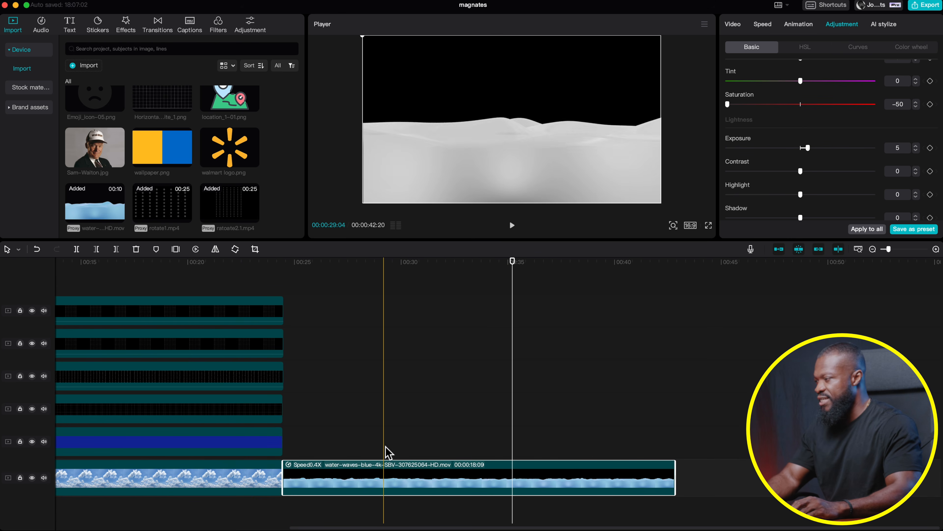
Fill the black area behind the waves by giving the water-waves clip a solid dark green canvas color
{"action": "left_click", "coordinate": [410, 476]}
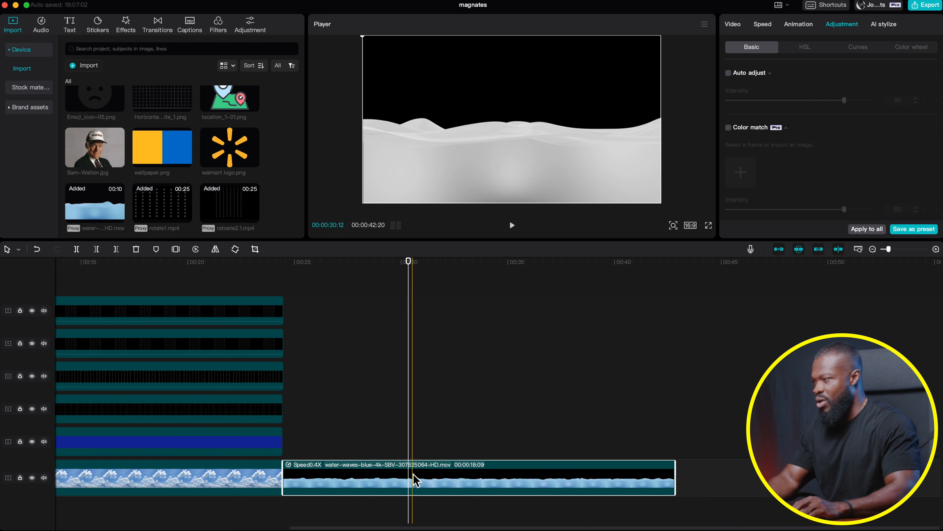
{"action": "left_click", "coordinate": [733, 25]}
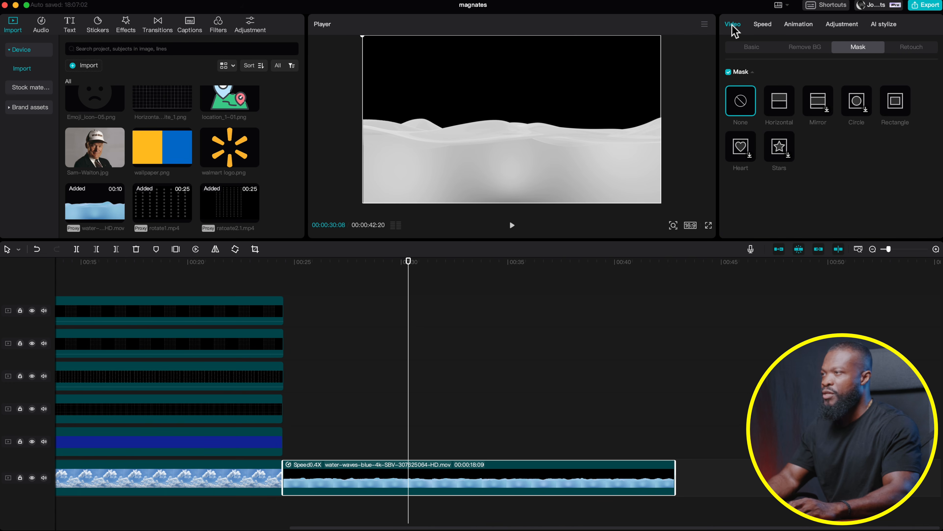
{"action": "left_click", "coordinate": [751, 47]}
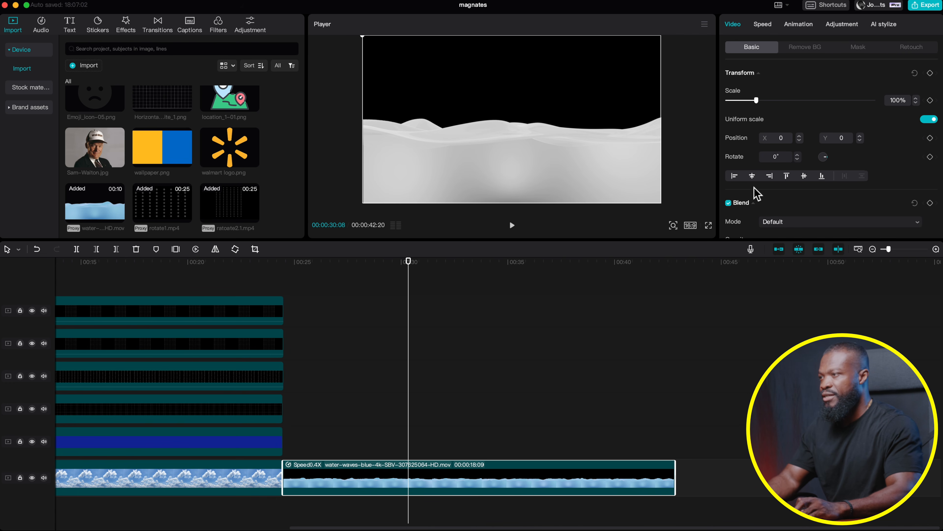
{"action": "scroll", "coordinate": [756, 194], "scroll_direction": "down", "scroll_amount": 10}
{"action": "left_click", "coordinate": [757, 220]}
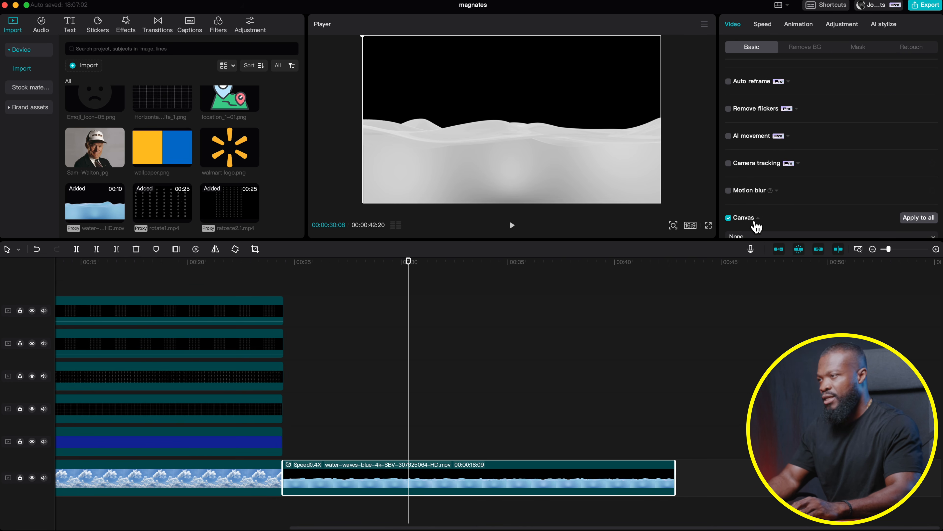
{"action": "scroll", "coordinate": [783, 218], "scroll_direction": "down", "scroll_amount": 2}
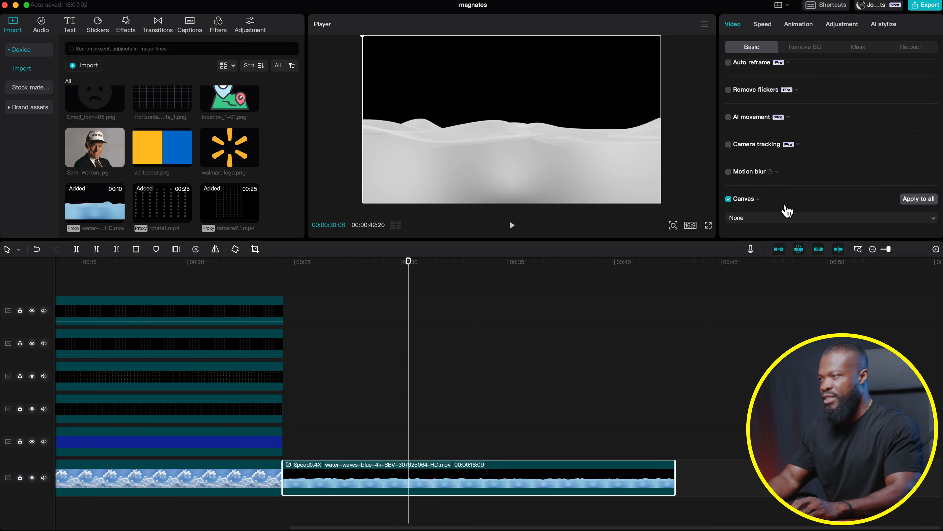
{"action": "left_click", "coordinate": [753, 223]}
{"action": "left_click", "coordinate": [752, 223]}
{"action": "left_click", "coordinate": [752, 223]}
{"action": "left_click", "coordinate": [753, 265]}
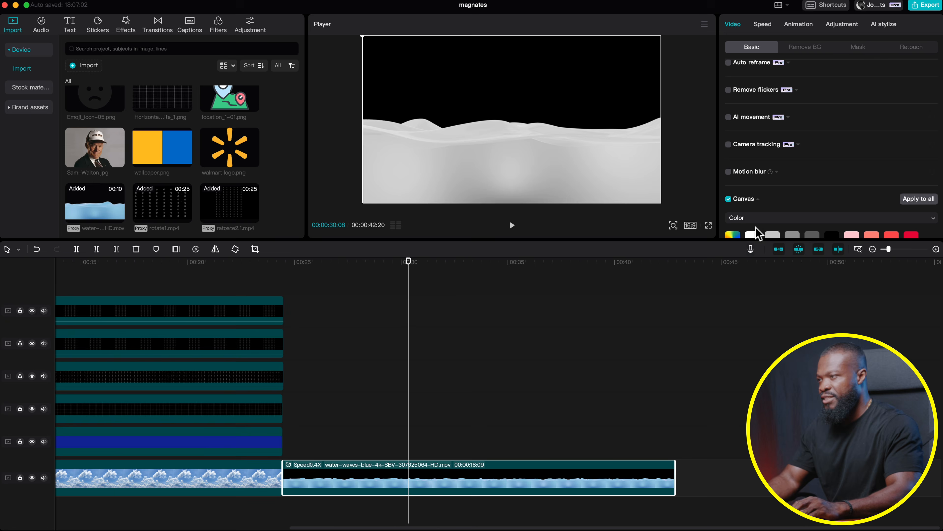
{"action": "scroll", "coordinate": [768, 204], "scroll_direction": "down", "scroll_amount": 4}
{"action": "left_click", "coordinate": [828, 219]}
{"action": "scroll", "coordinate": [814, 212], "scroll_direction": "down", "scroll_amount": 8}
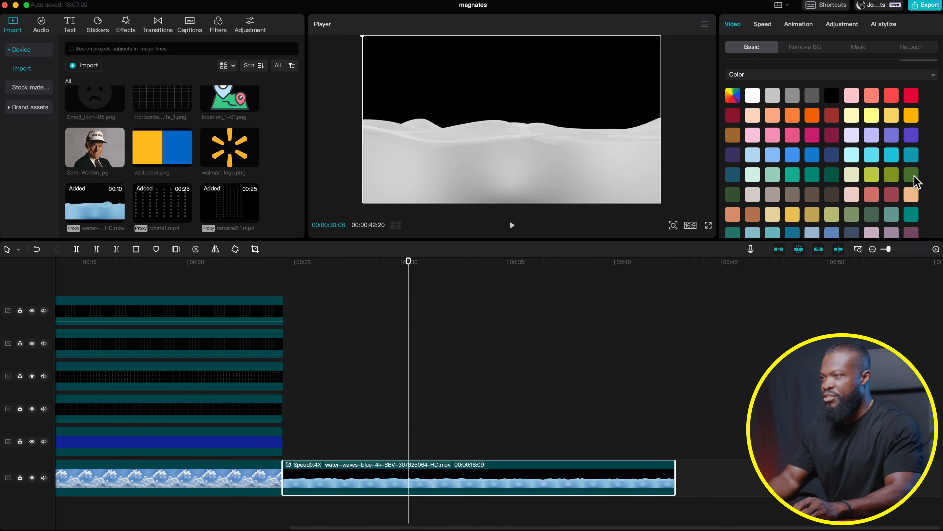
{"action": "left_click", "coordinate": [912, 175]}
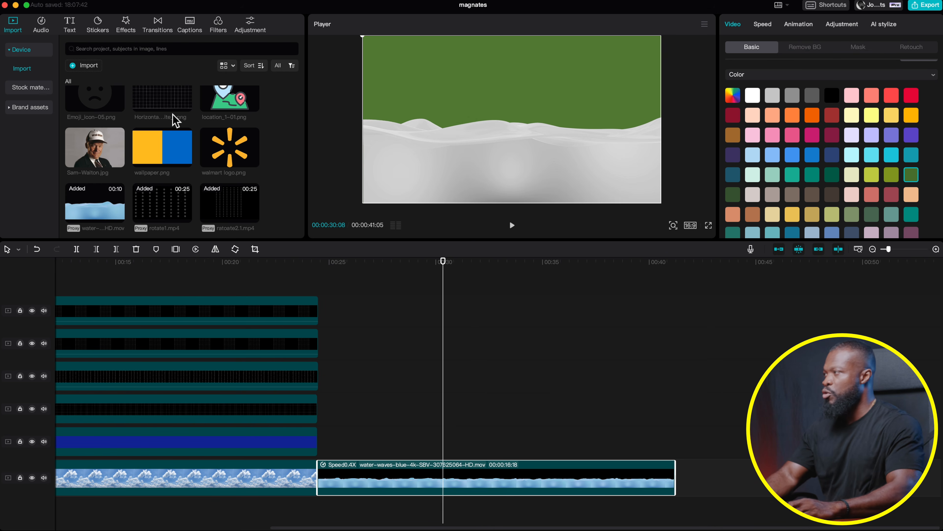
Add wallpaper.png on the track above the water-waves clip and extend both its ends to match that clip's length
{"action": "left_click", "coordinate": [154, 150]}
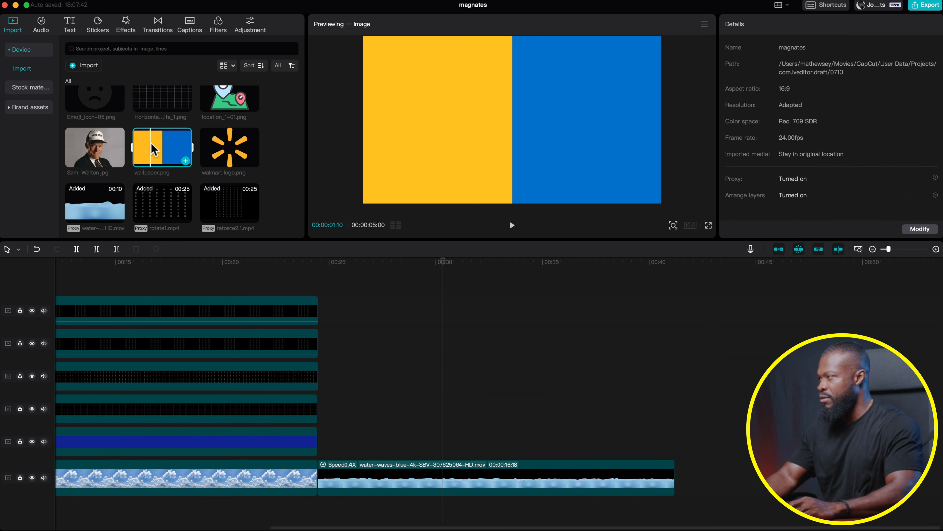
{"action": "left_click_drag", "start_coordinate": [154, 151], "coordinate": [390, 432]}
{"action": "left_click", "coordinate": [405, 444]}
{"action": "left_click_drag", "start_coordinate": [406, 450], "coordinate": [673, 452]}
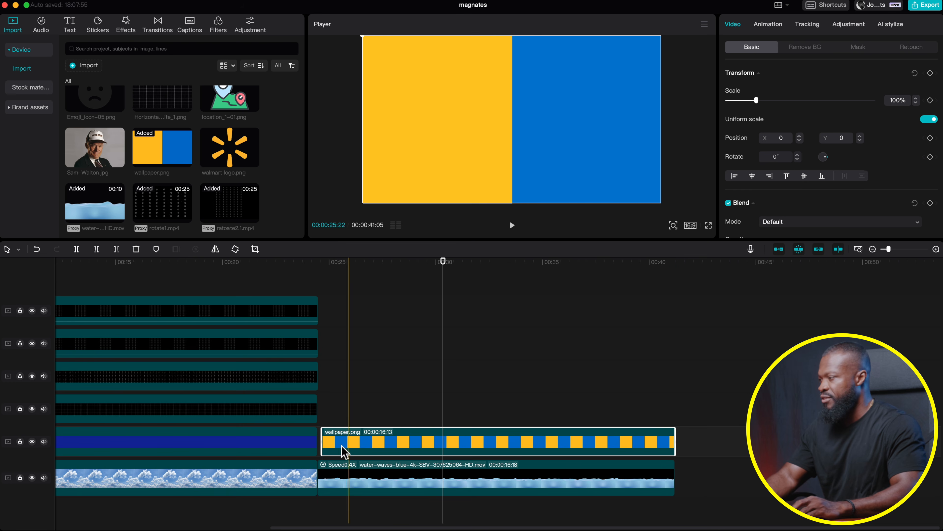
{"action": "left_click_drag", "start_coordinate": [322, 444], "coordinate": [318, 444]}
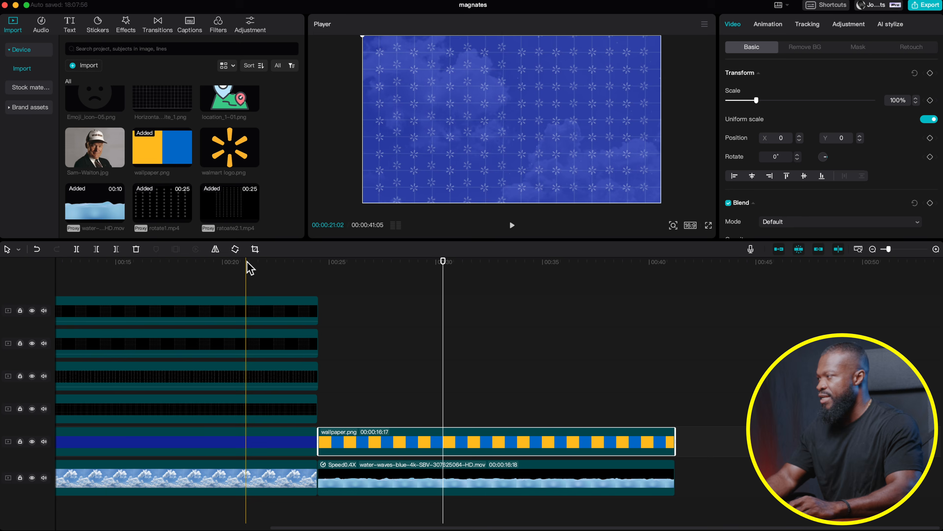
Crop wallpaper.png to its yellow half and, with uniform scale off, widen it to cover the whole frame
{"action": "left_click", "coordinate": [255, 250]}
{"action": "left_click_drag", "start_coordinate": [527, 265], "coordinate": [403, 265]}
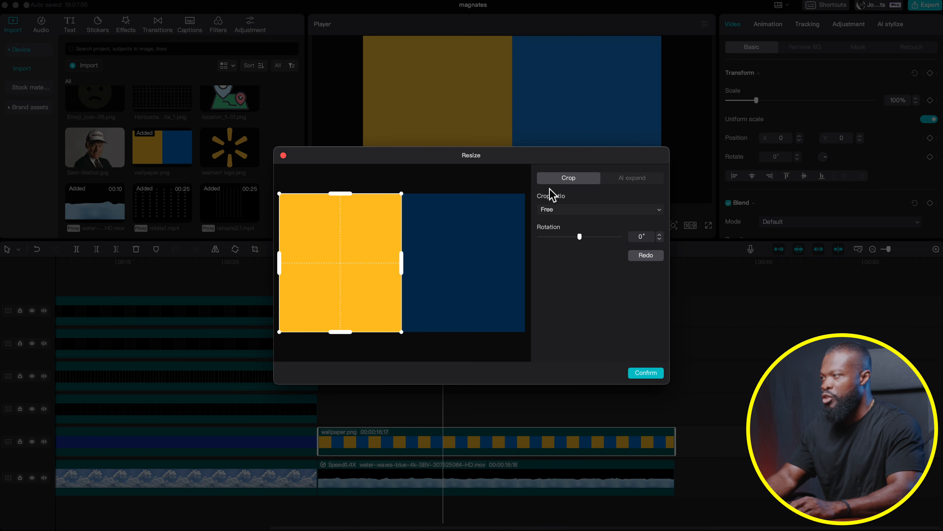
{"action": "left_click", "coordinate": [646, 373]}
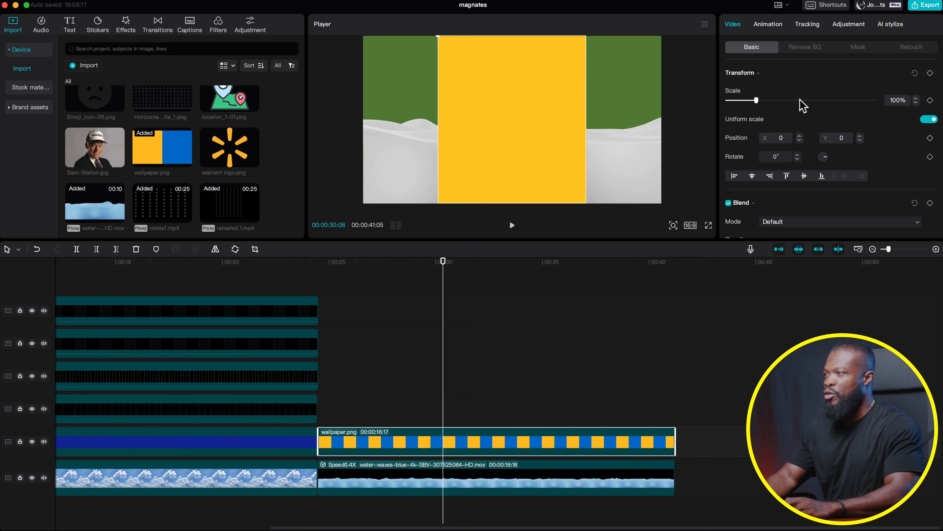
{"action": "left_click", "coordinate": [928, 119]}
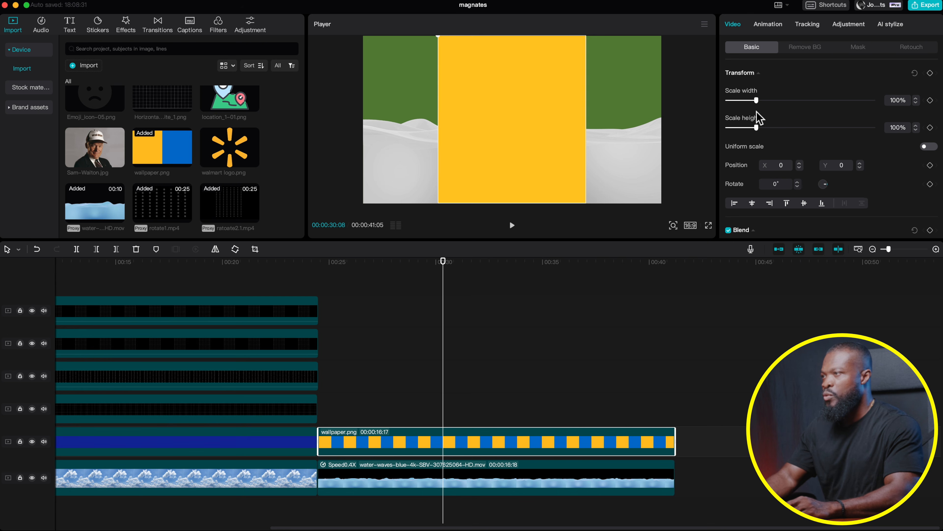
{"action": "left_click_drag", "start_coordinate": [758, 104], "coordinate": [786, 107]}
Set the blend mode of wallpaper.png to Darken and bring up its color adjustment settings
{"action": "scroll", "coordinate": [785, 158], "scroll_direction": "down", "scroll_amount": 5}
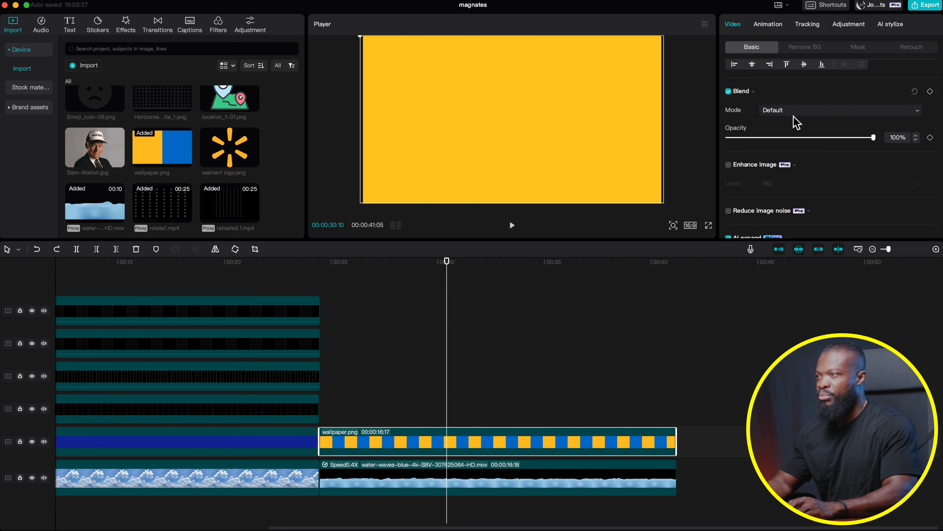
{"action": "left_click", "coordinate": [794, 112]}
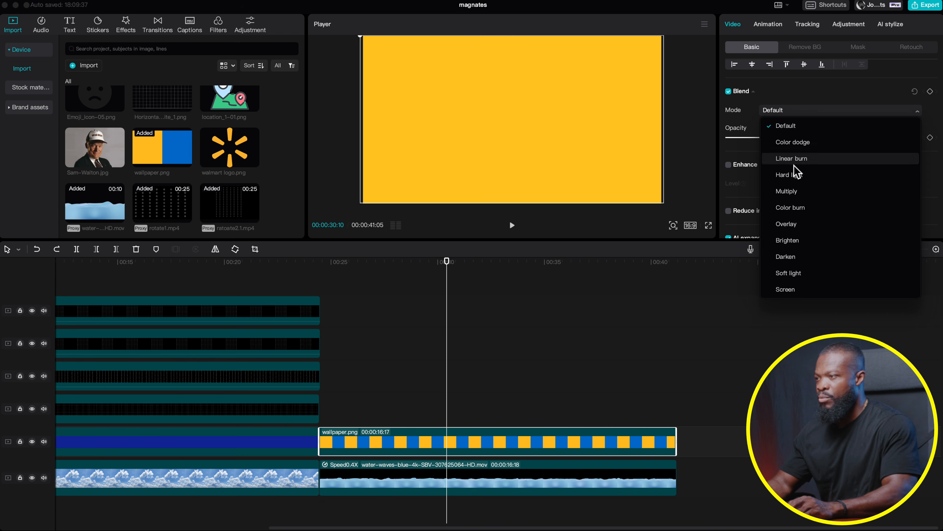
{"action": "left_click", "coordinate": [786, 256]}
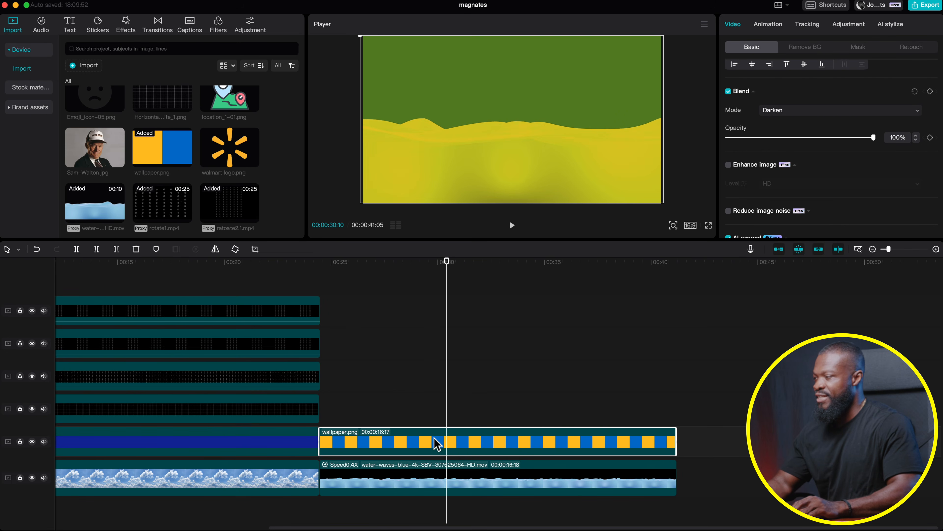
{"action": "left_click", "coordinate": [849, 24]}
{"action": "scroll", "coordinate": [838, 110], "scroll_direction": "down", "scroll_amount": 5}
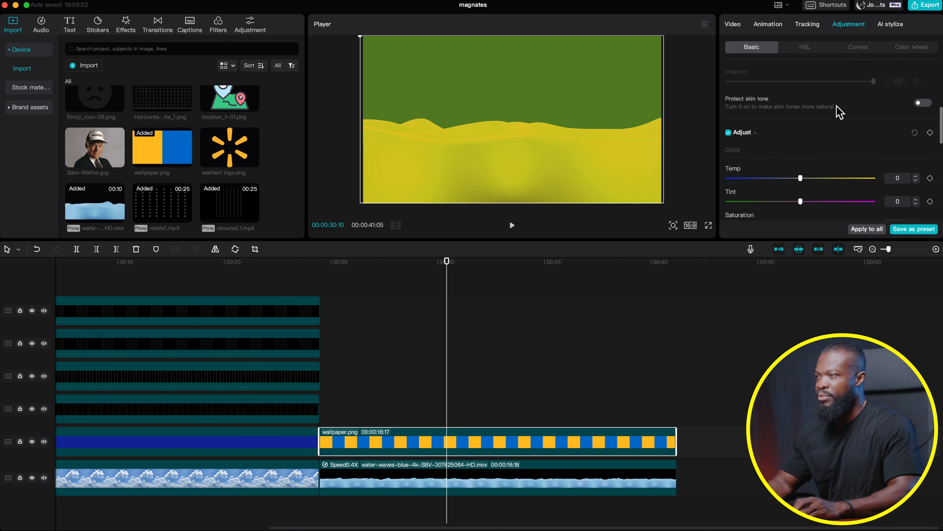
{"action": "scroll", "coordinate": [839, 111], "scroll_direction": "down", "scroll_amount": 2}
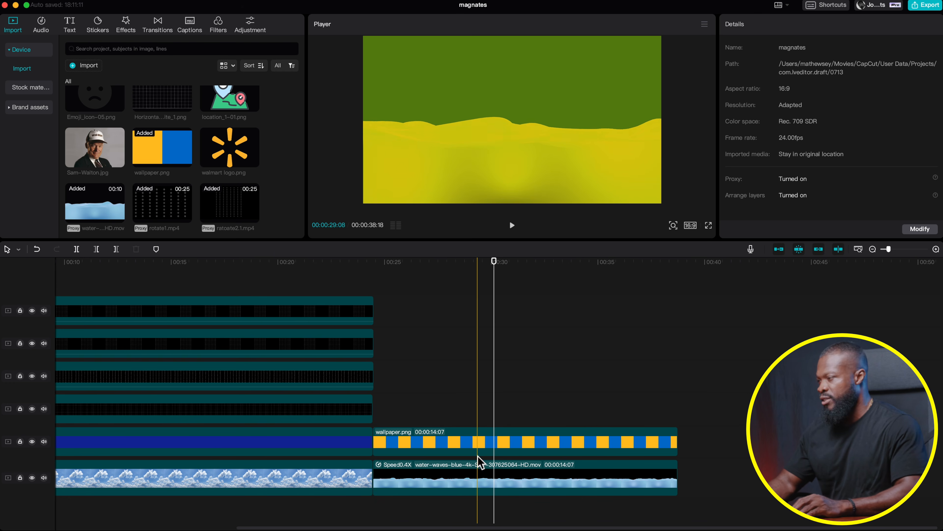
Mark the wallpaper.png clip's range, export it as a 1080P, 24fps mp4 named waves 1, and clear the range
{"action": "left_click", "coordinate": [497, 448]}
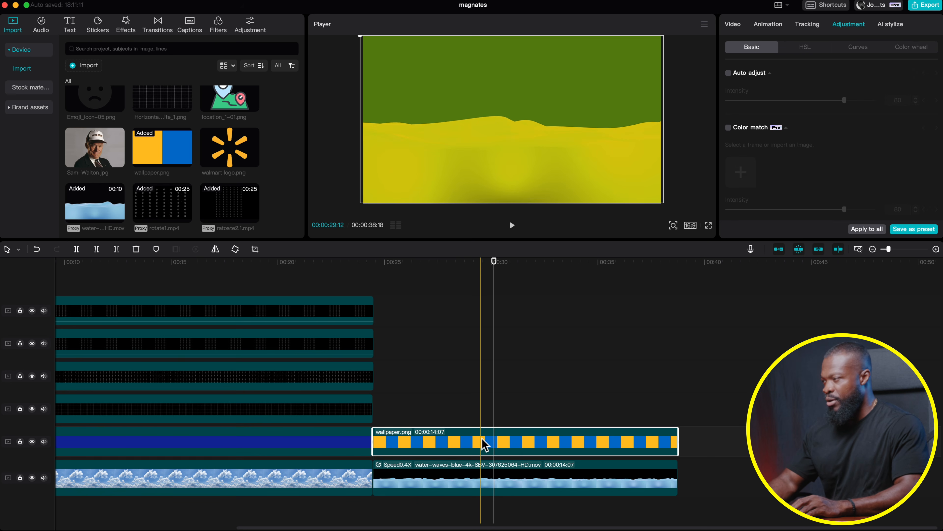
{"action": "key", "text": "shift+x"}
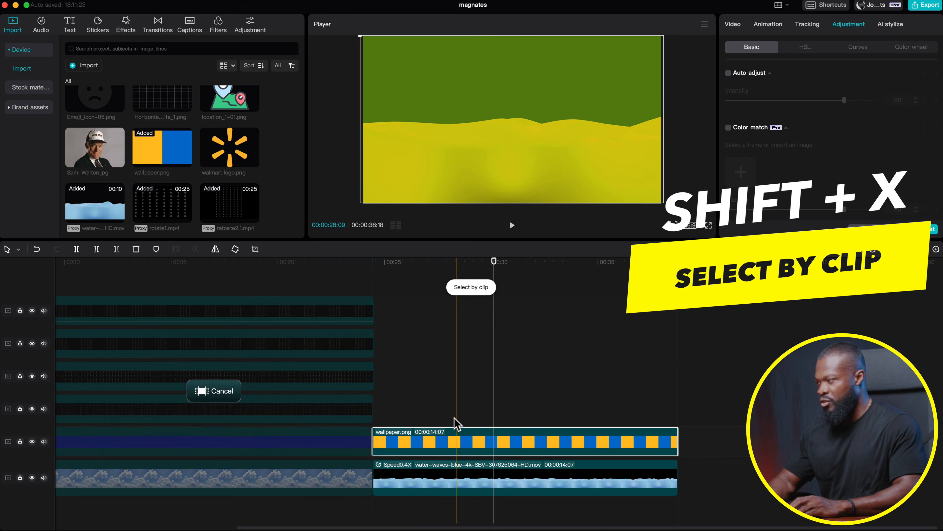
{"action": "left_click", "coordinate": [926, 6]}
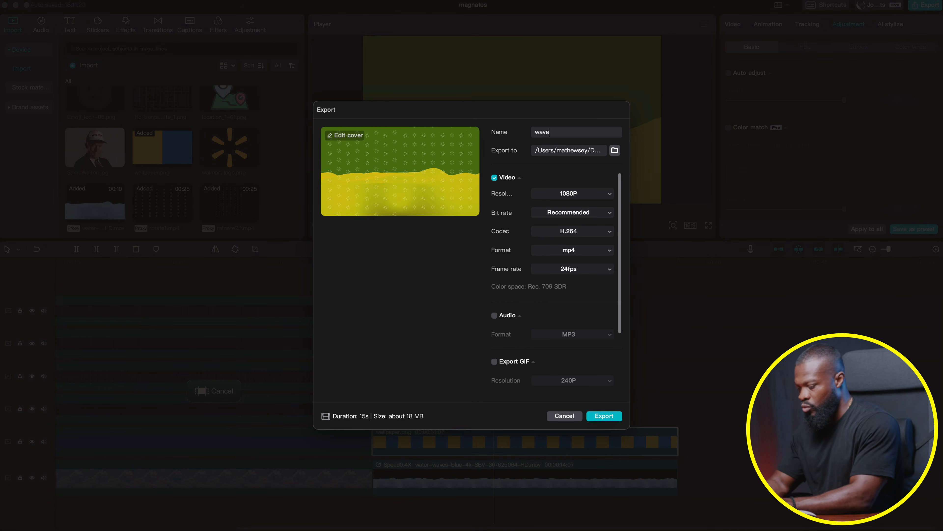
{"action": "left_click", "coordinate": [604, 416]}
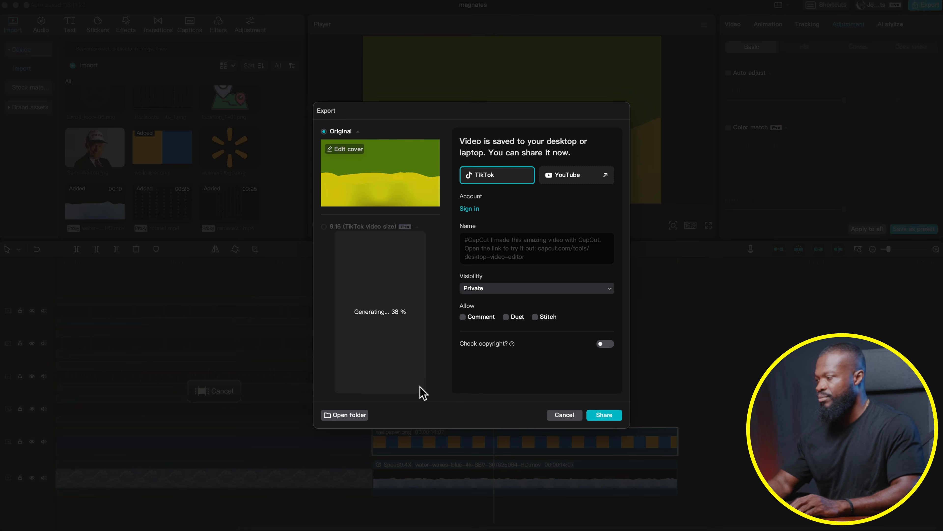
{"action": "left_click", "coordinate": [564, 414]}
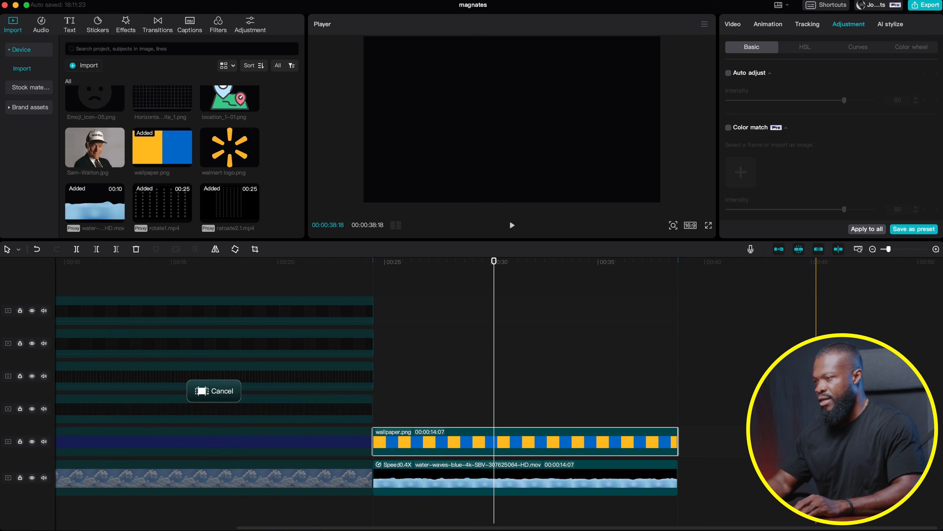
{"action": "key", "text": "alt+x"}
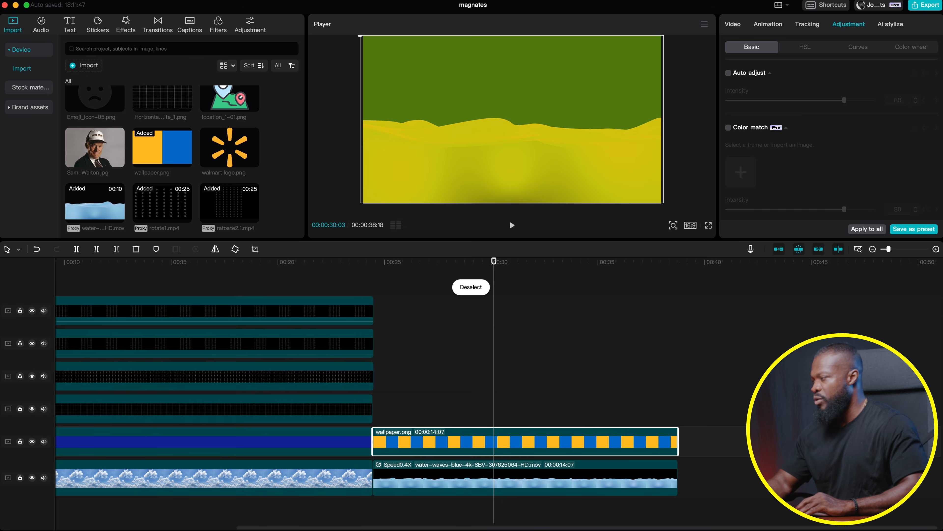
Import waves 1.mp4 onto a new track above all the others and align it with the start of the timeline
{"action": "left_click", "coordinate": [159, 530]}
{"action": "left_click_drag", "start_coordinate": [724, 116], "coordinate": [111, 285]}
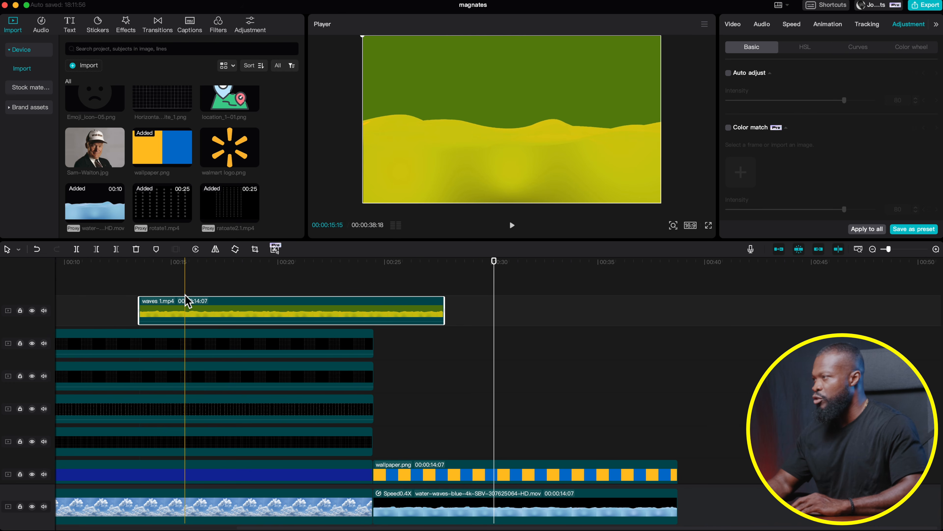
{"action": "scroll", "coordinate": [241, 321], "scroll_direction": "left", "scroll_amount": 6}
{"action": "left_click_drag", "start_coordinate": [431, 314], "coordinate": [123, 306]}
{"action": "left_click", "coordinate": [204, 312]}
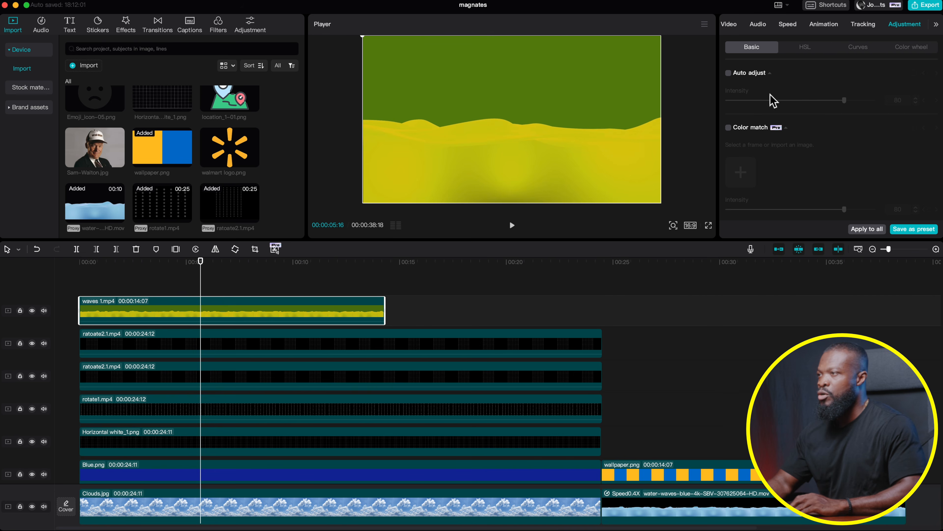
Key out the green background of the waves 1.mp4 overlay with Chroma key and lower the key's intensity
{"action": "left_click", "coordinate": [729, 24]}
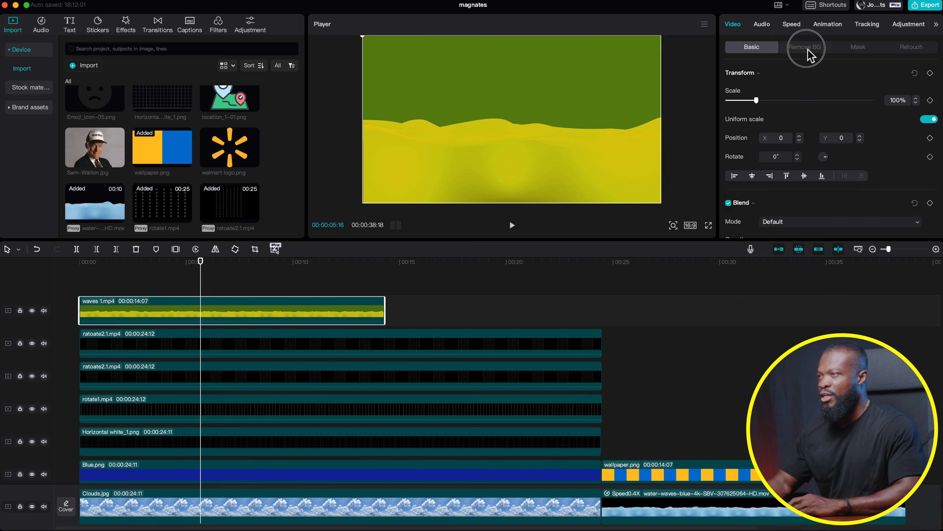
{"action": "left_click", "coordinate": [809, 49]}
{"action": "scroll", "coordinate": [740, 141], "scroll_direction": "down", "scroll_amount": 2}
{"action": "left_click", "coordinate": [729, 168]}
{"action": "left_click", "coordinate": [765, 184]}
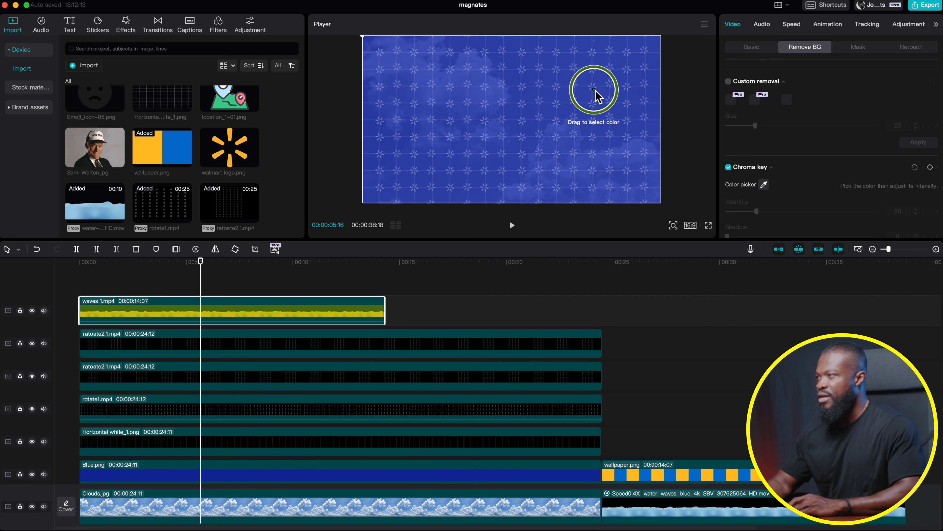
{"action": "left_click", "coordinate": [590, 85]}
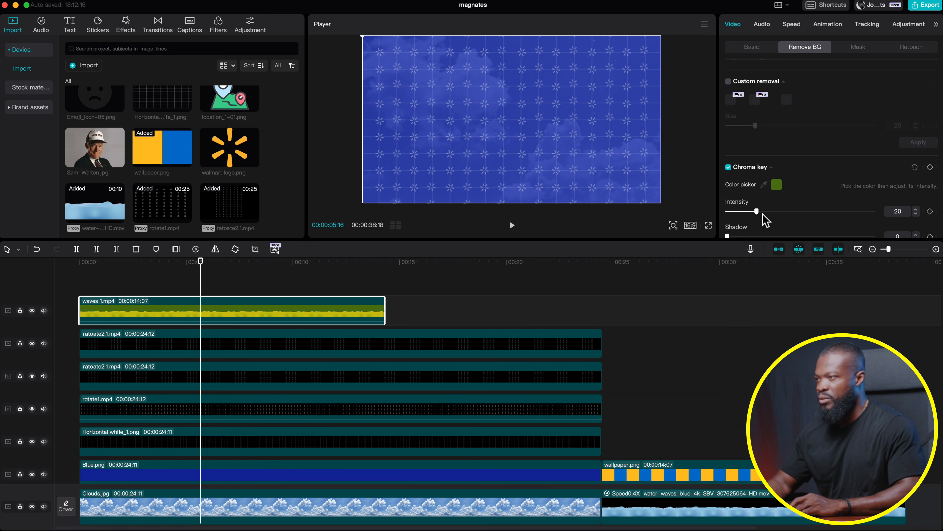
{"action": "left_click_drag", "start_coordinate": [757, 211], "coordinate": [729, 214]}
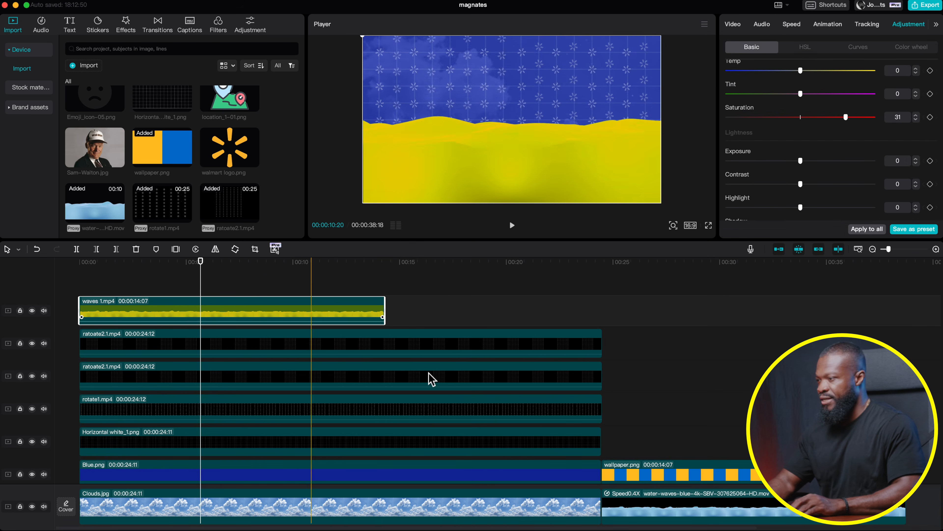
Delete the leftover wallpaper.png and water-waves clips from the end of the timeline
{"action": "scroll", "coordinate": [724, 491], "scroll_direction": "down", "scroll_amount": 2}
{"action": "left_click", "coordinate": [727, 496]}
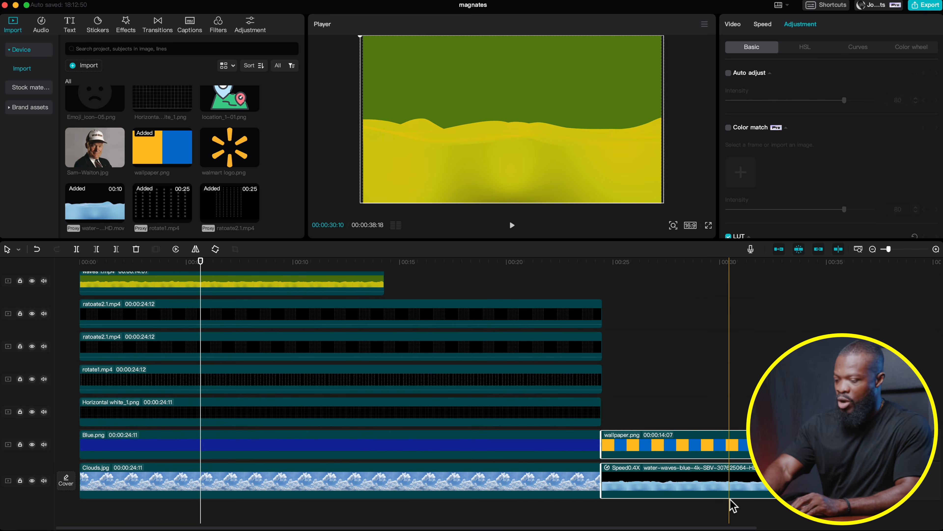
{"action": "key", "text": "Delete"}
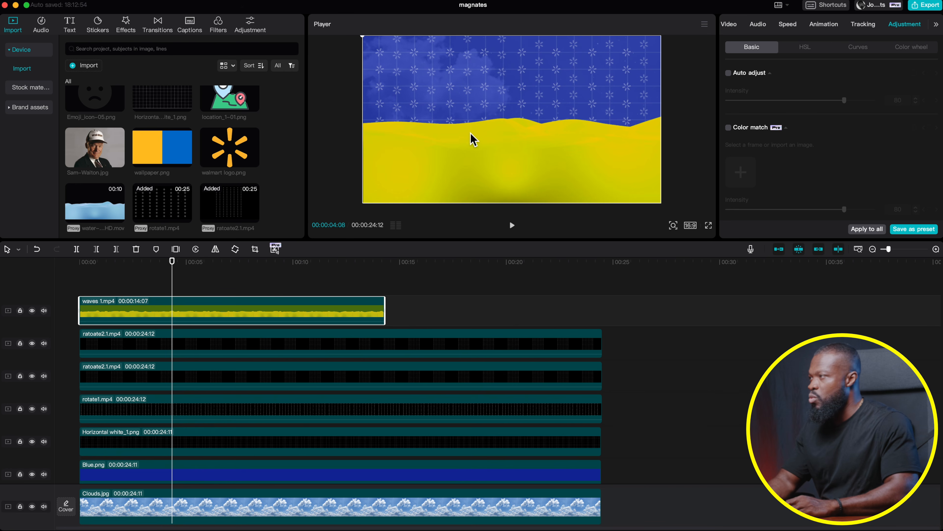
Lower the waves 1.mp4 overlay to Y -886 and duplicate it onto a new track above
{"action": "left_click_drag", "start_coordinate": [470, 167], "coordinate": [502, 186]}
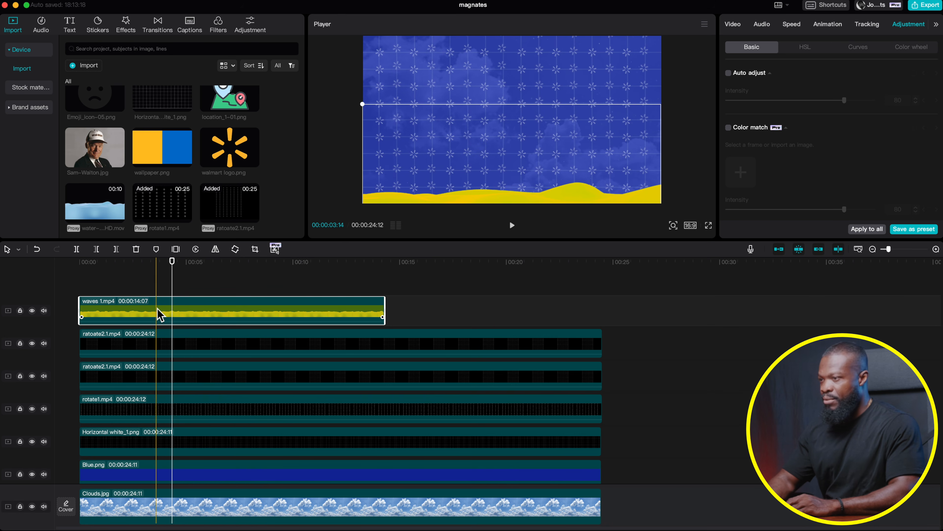
{"action": "left_click_drag", "start_coordinate": [160, 314], "coordinate": [161, 294]}
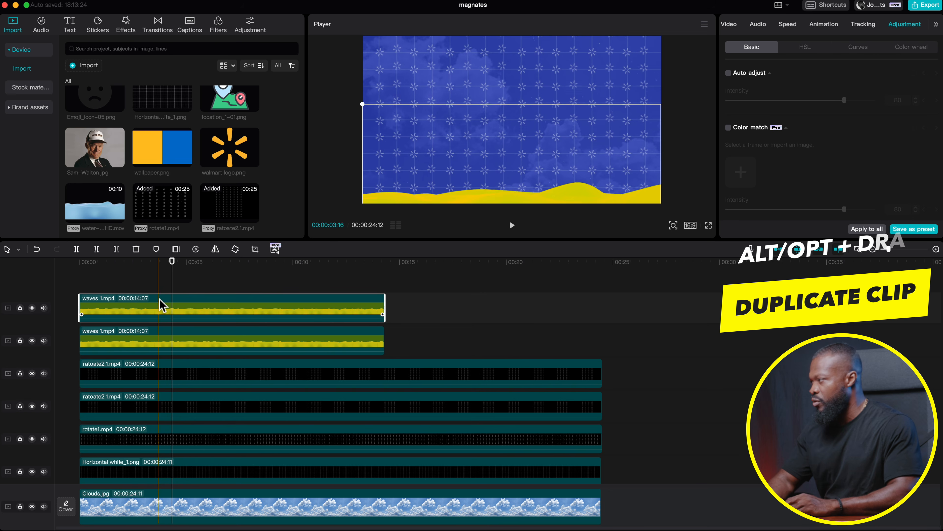
Set the lower waves 1.mp4 clip's Y position to -865 and its opacity to 32% for a faint second edge
{"action": "left_click", "coordinate": [181, 339]}
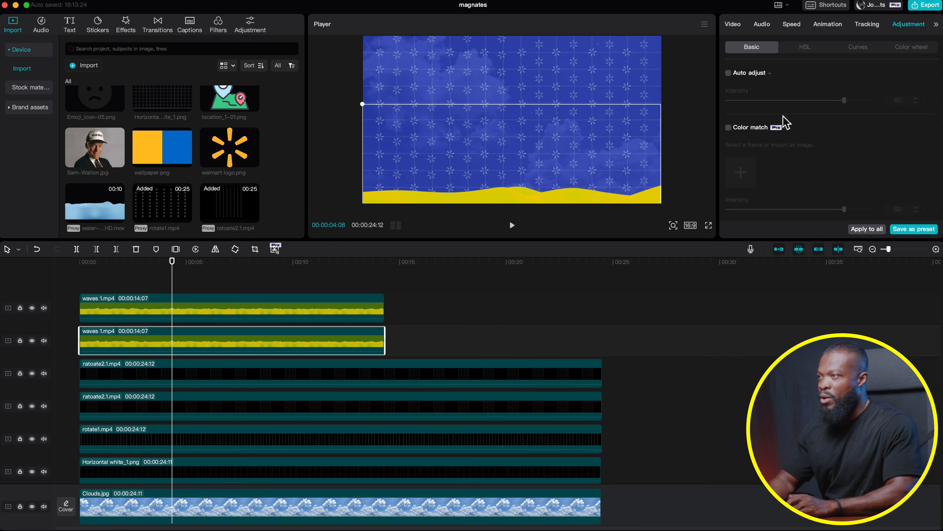
{"action": "left_click", "coordinate": [736, 29]}
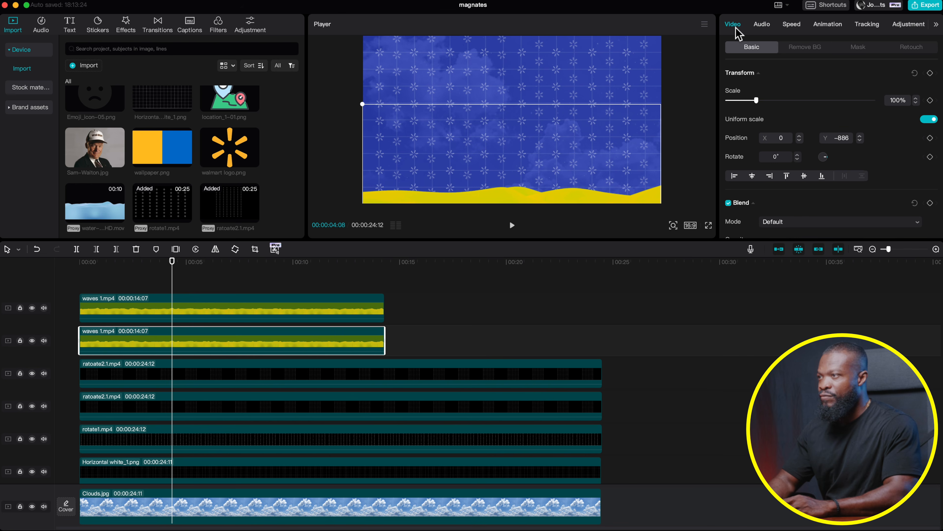
{"action": "left_click", "coordinate": [860, 136]}
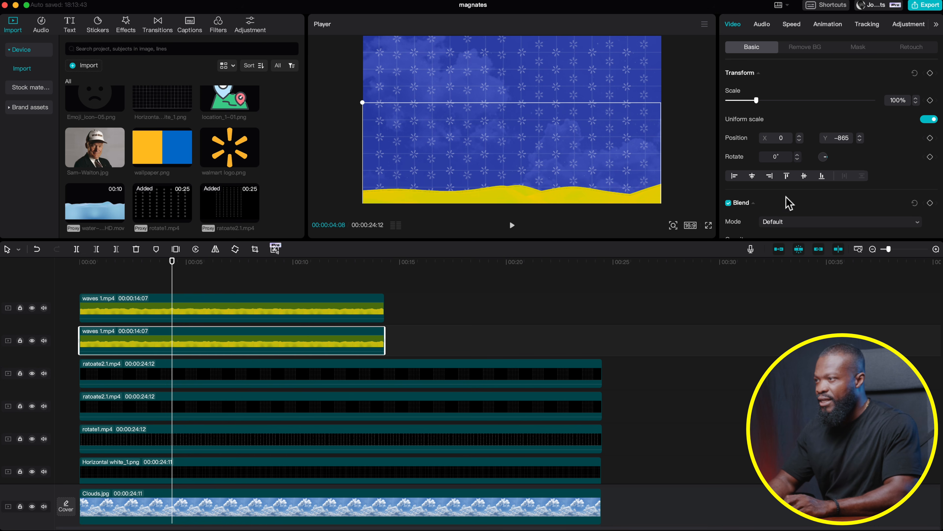
{"action": "scroll", "coordinate": [790, 203], "scroll_direction": "down", "scroll_amount": 5}
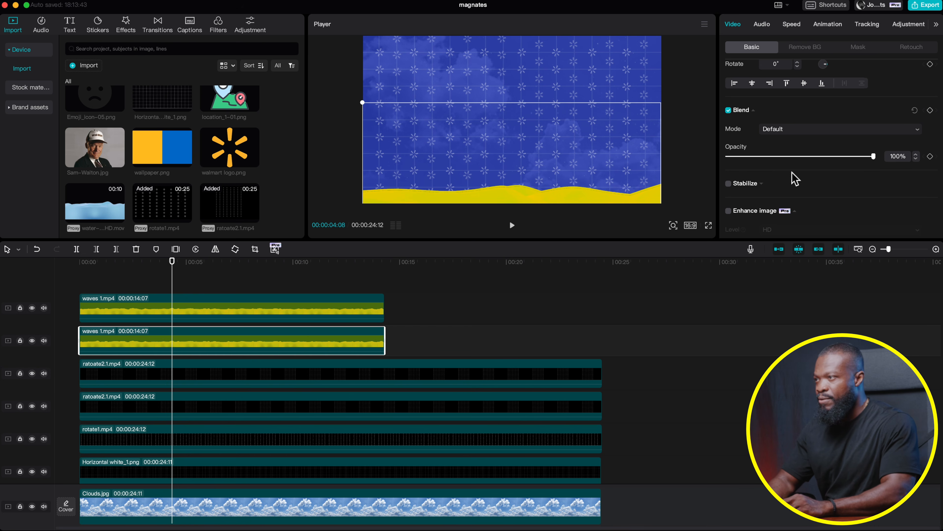
{"action": "left_click", "coordinate": [782, 157]}
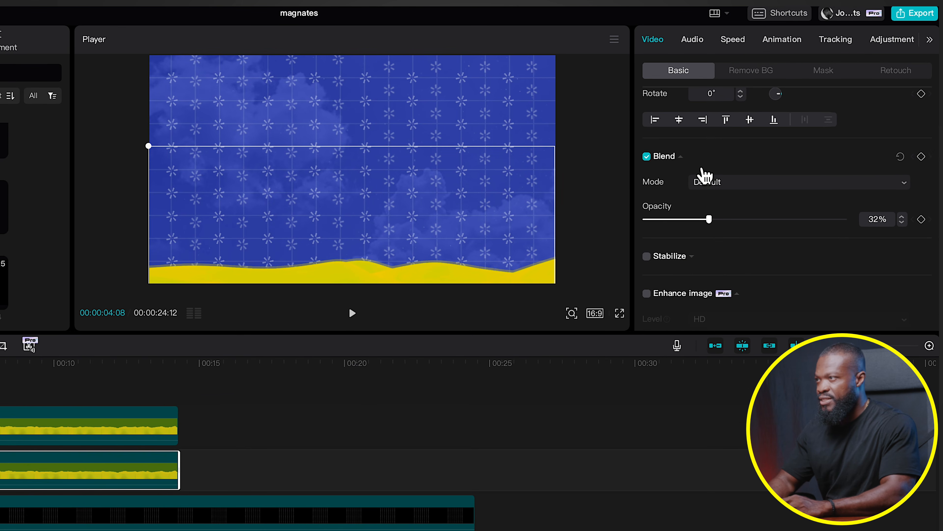
{"action": "scroll", "coordinate": [704, 174], "scroll_direction": "up", "scroll_amount": 6}
{"action": "left_click", "coordinate": [826, 197]}
{"action": "left_click", "coordinate": [826, 197]}
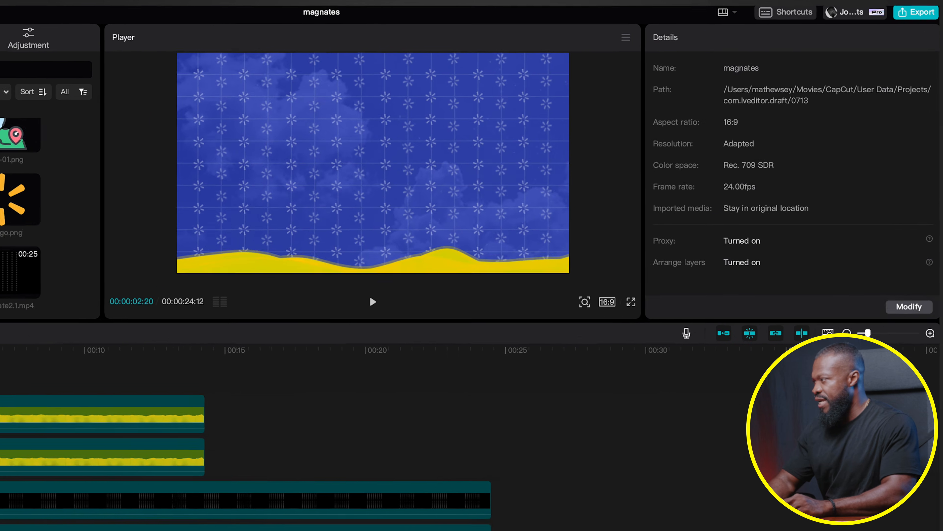
Duplicate both waves 1.mp4 clips onto new tracks above and place the copies, rotated -180°, along the frame's upper edge
{"action": "left_click_drag", "start_coordinate": [93, 295], "coordinate": [119, 364]}
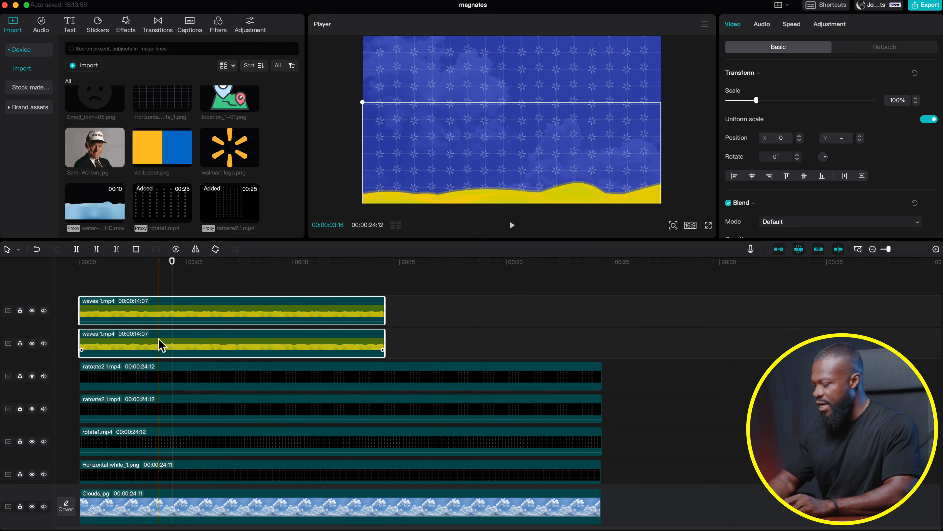
{"action": "left_click_drag", "start_coordinate": [161, 348], "coordinate": [160, 288]}
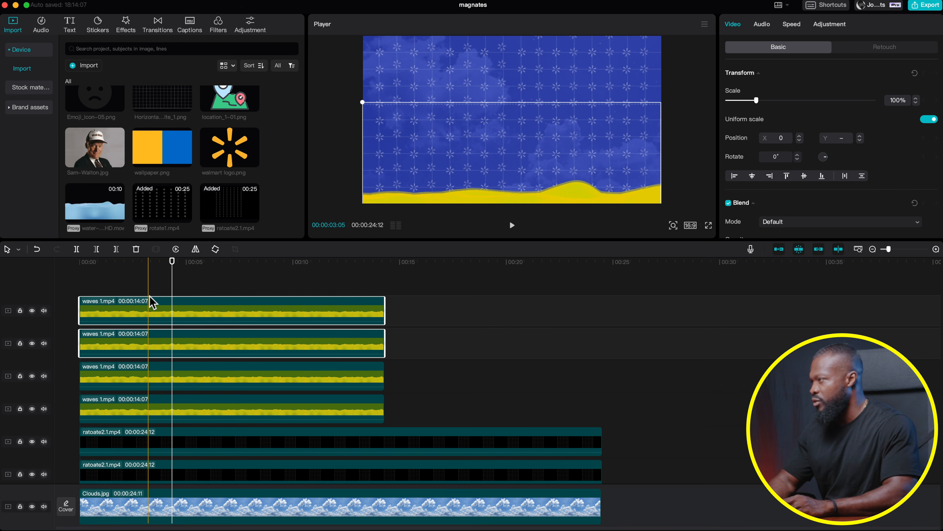
{"action": "left_click_drag", "start_coordinate": [498, 160], "coordinate": [519, 69]}
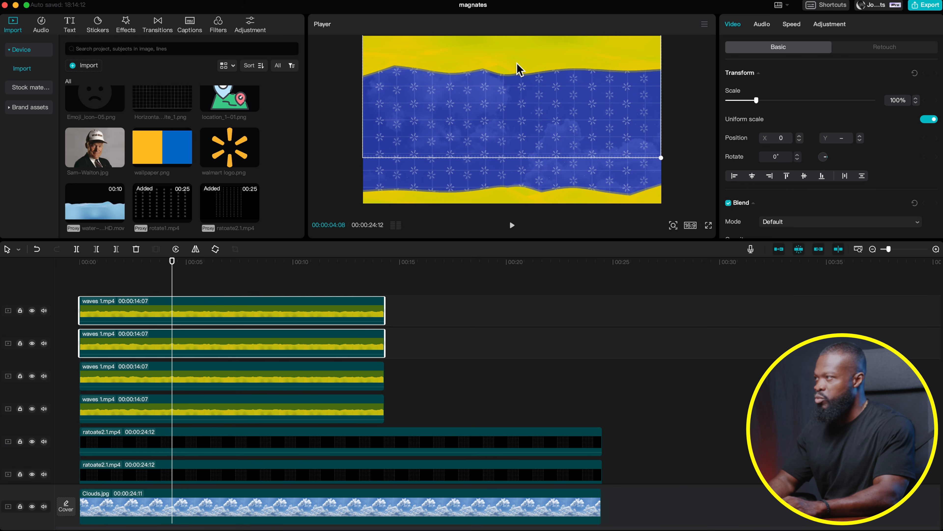
{"action": "left_click_drag", "start_coordinate": [519, 111], "coordinate": [518, 86]}
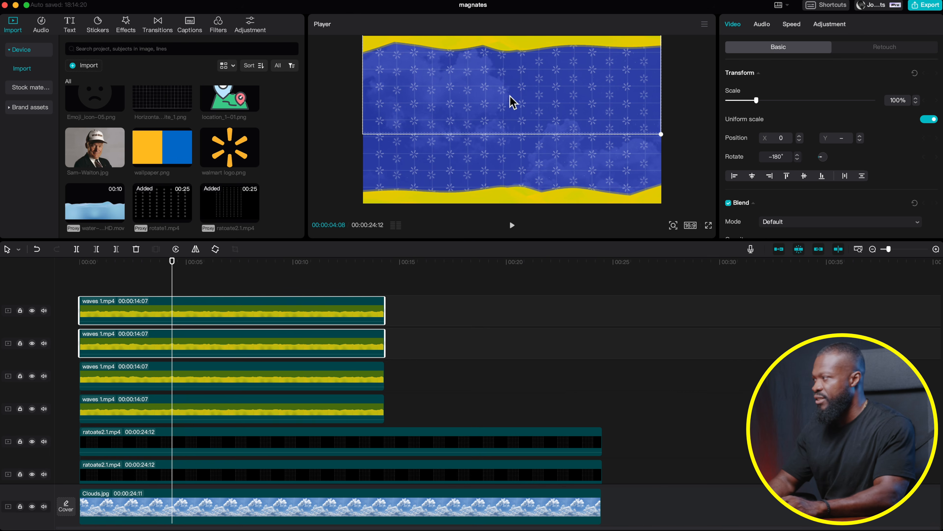
{"action": "left_click", "coordinate": [69, 277]}
{"action": "key", "text": "space"}
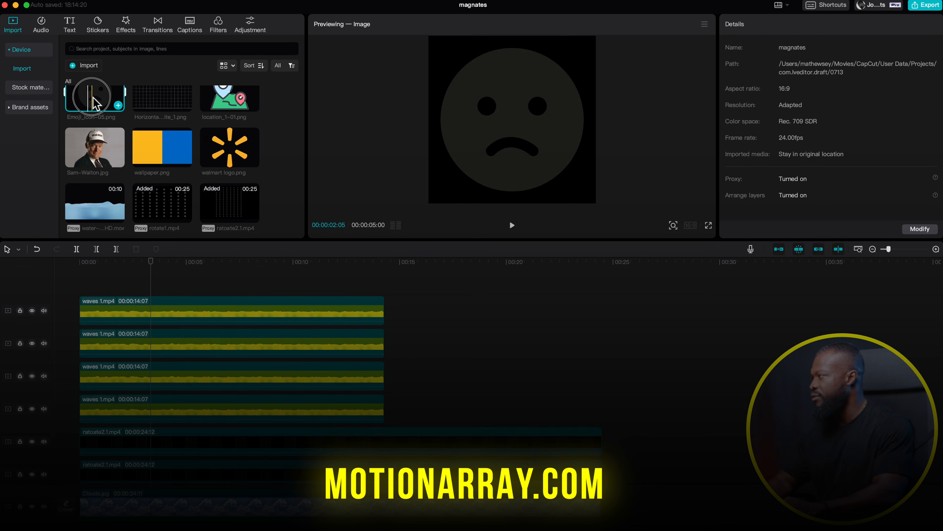
Add Emoji_icon-05.png on a new uppermost track from the timeline start and extend it to a duration of 00:00:24:18
{"action": "left_click_drag", "start_coordinate": [85, 97], "coordinate": [80, 313]}
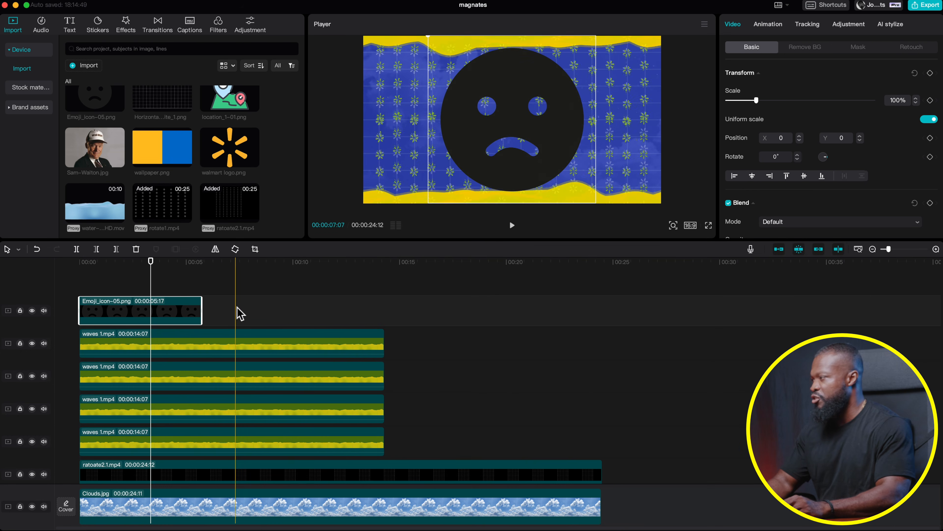
{"action": "left_click_drag", "start_coordinate": [205, 311], "coordinate": [609, 304]}
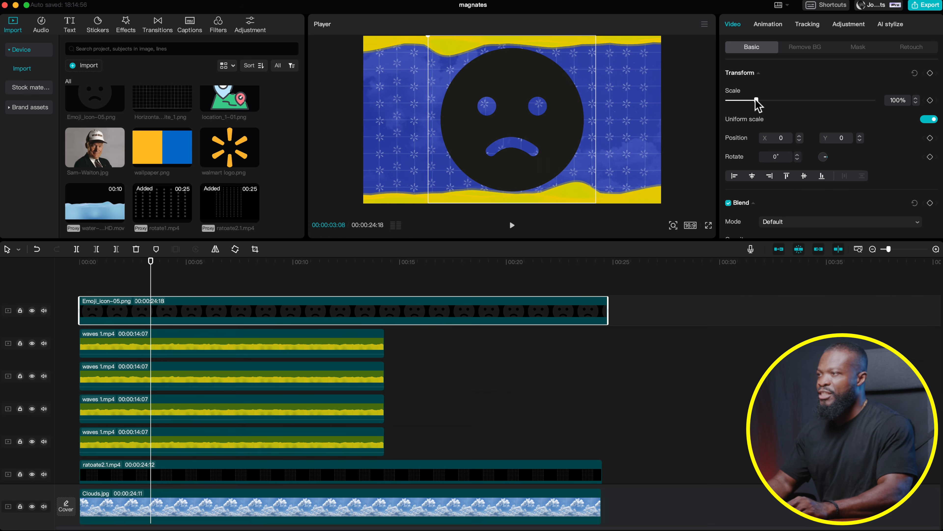
Scale the emoji to 26% and place it centered in the upper part of the frame at Y 548
{"action": "left_click_drag", "start_coordinate": [756, 101], "coordinate": [738, 102]}
{"action": "left_click_drag", "start_coordinate": [514, 134], "coordinate": [514, 90]}
{"action": "left_click", "coordinate": [916, 103]}
{"action": "left_click", "coordinate": [916, 103]}
{"action": "left_click", "coordinate": [916, 103]}
{"action": "left_click", "coordinate": [916, 103]}
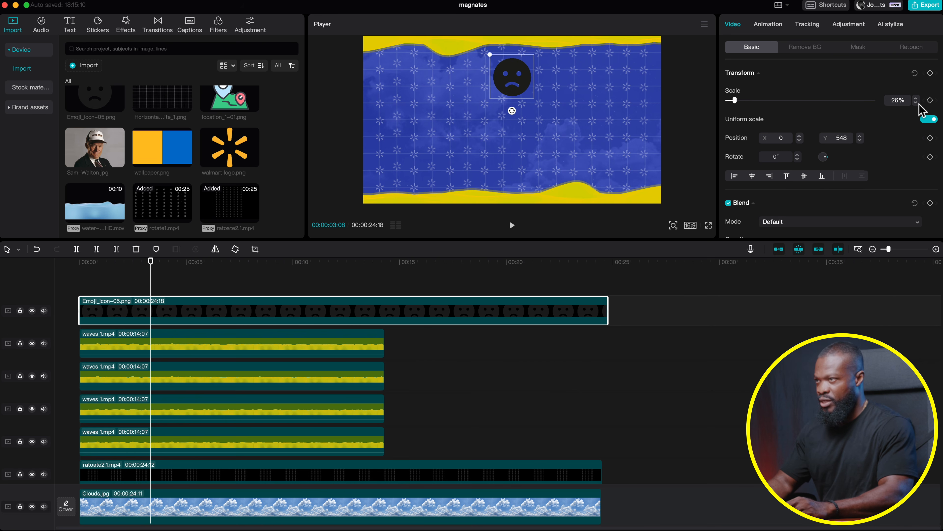
Turn the dark emoji white by setting its exposure, highlight, shadow and whites to 50
{"action": "left_click", "coordinate": [851, 26]}
{"action": "scroll", "coordinate": [765, 154], "scroll_direction": "down", "scroll_amount": 5}
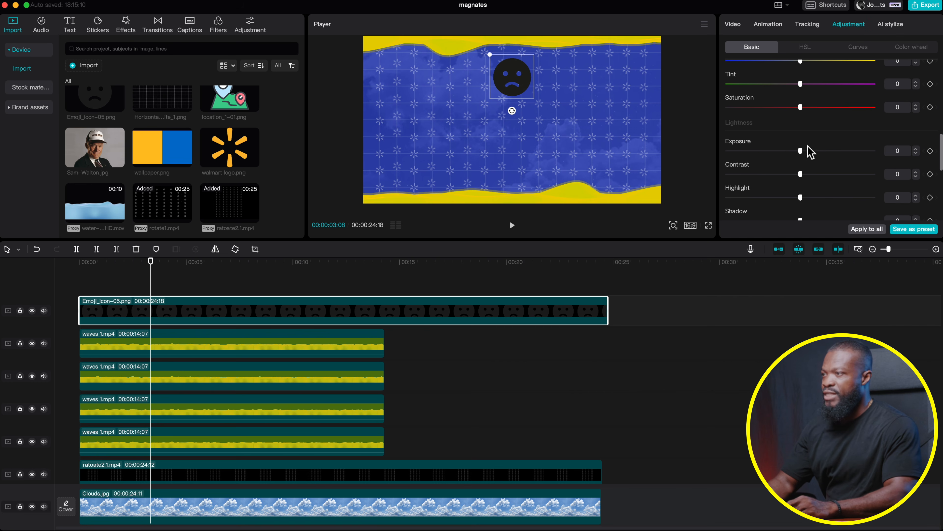
{"action": "left_click_drag", "start_coordinate": [803, 151], "coordinate": [904, 153]}
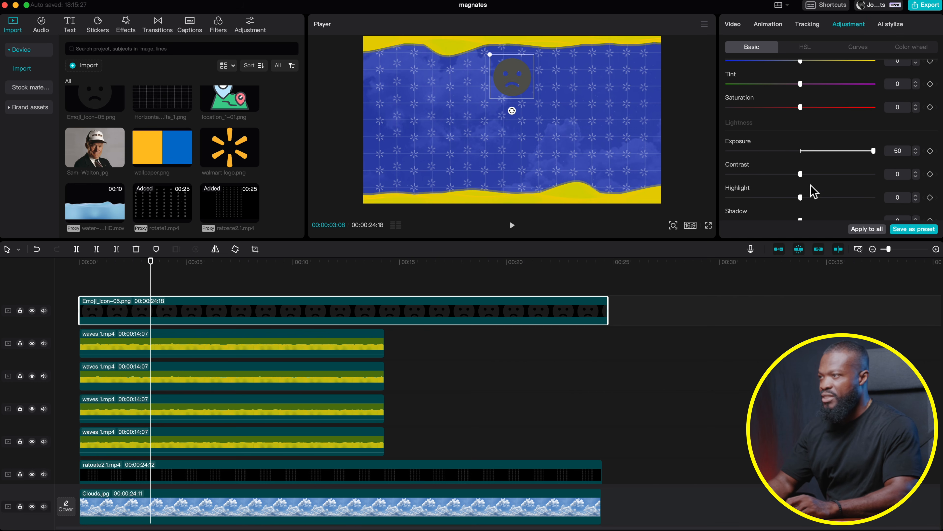
{"action": "left_click_drag", "start_coordinate": [801, 198], "coordinate": [890, 204]}
{"action": "scroll", "coordinate": [832, 186], "scroll_direction": "down", "scroll_amount": 3}
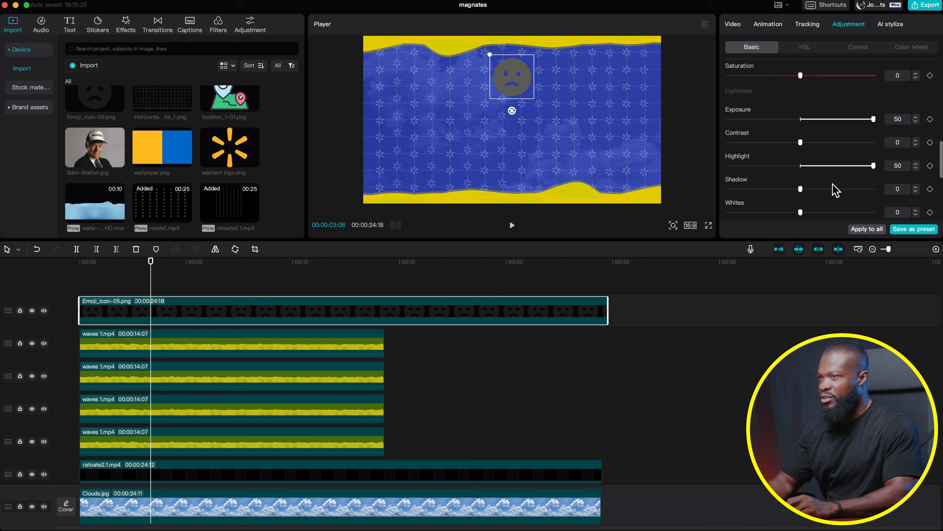
{"action": "left_click_drag", "start_coordinate": [803, 176], "coordinate": [914, 178]}
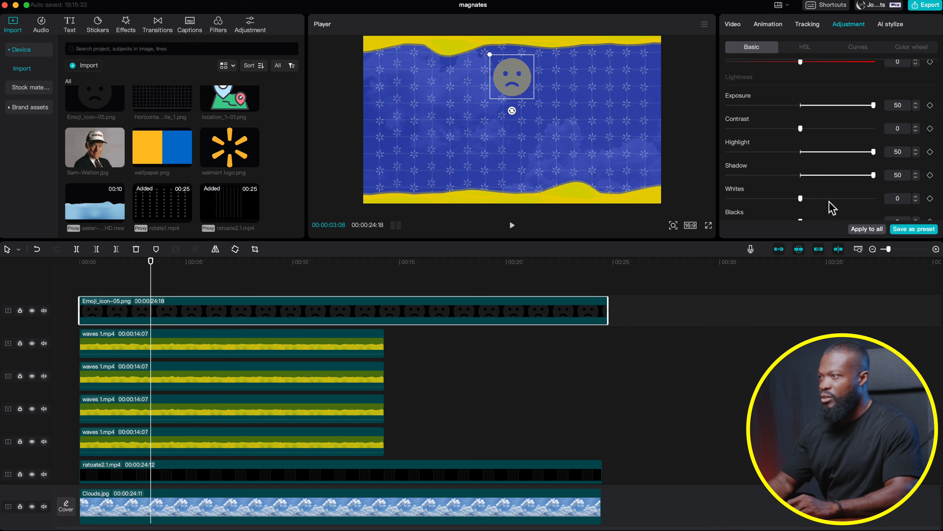
{"action": "left_click_drag", "start_coordinate": [801, 199], "coordinate": [884, 197]}
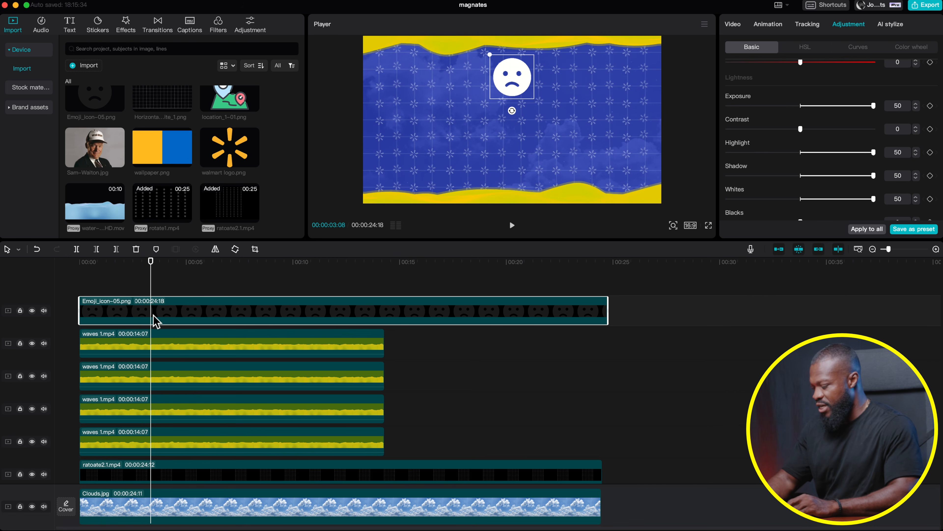
Duplicate the emoji clip onto the track above, scale the copy to 10% and place it at X -455, Y 443
{"action": "left_click_drag", "start_coordinate": [154, 315], "coordinate": [154, 288]}
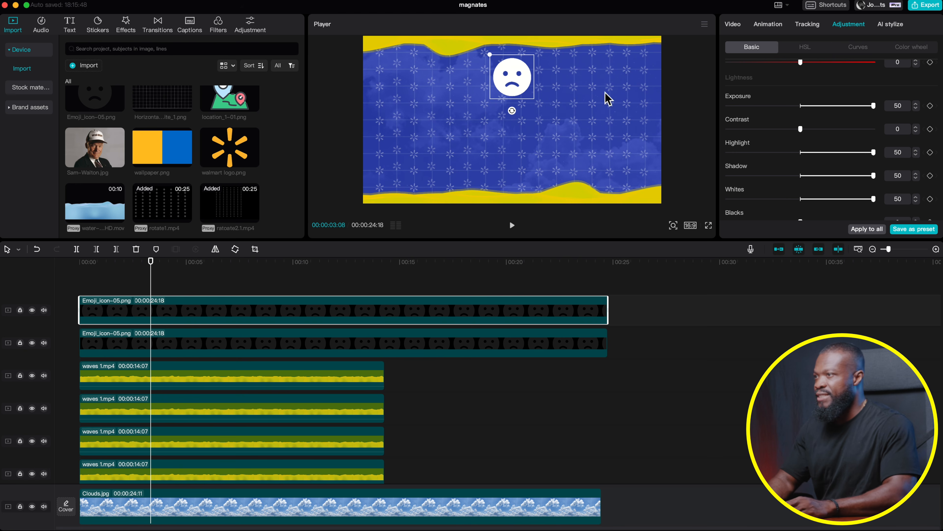
{"action": "left_click", "coordinate": [734, 26]}
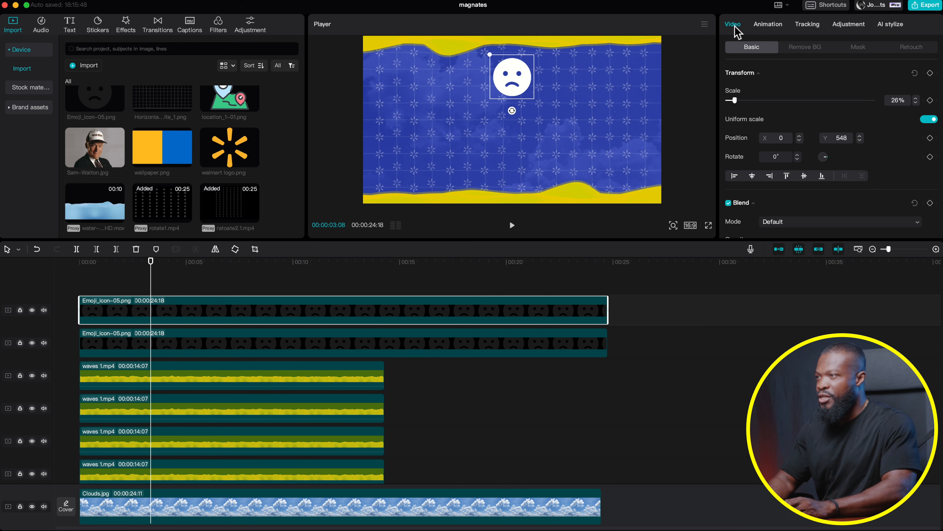
{"action": "left_click", "coordinate": [917, 103]}
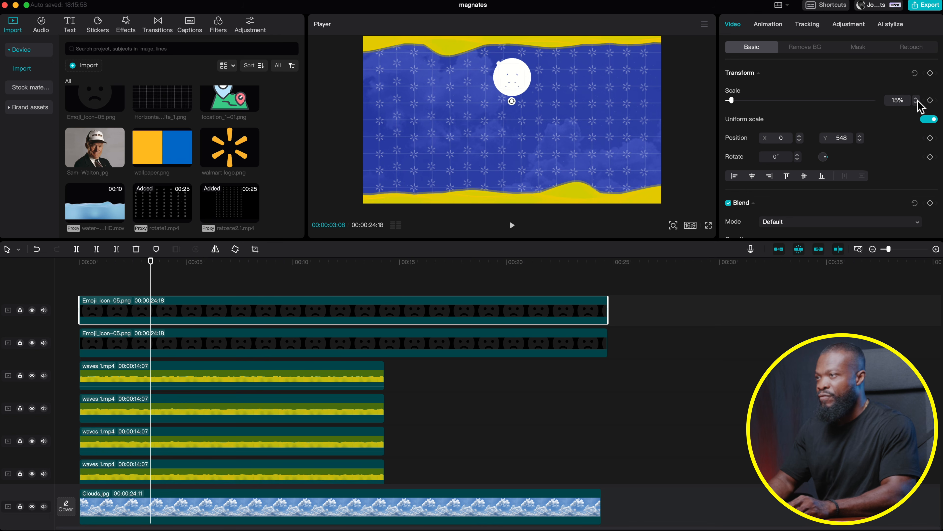
{"action": "left_click_drag", "start_coordinate": [521, 85], "coordinate": [499, 87]}
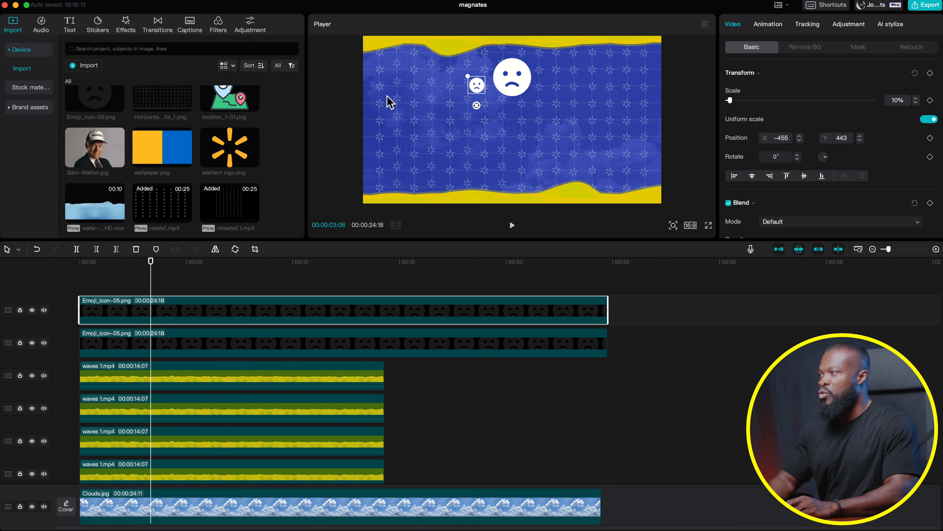
Keyframe the small emoji's rotation at 0° at the timeline start and at 20° at 00:00:00:15
{"action": "left_click", "coordinate": [77, 278]}
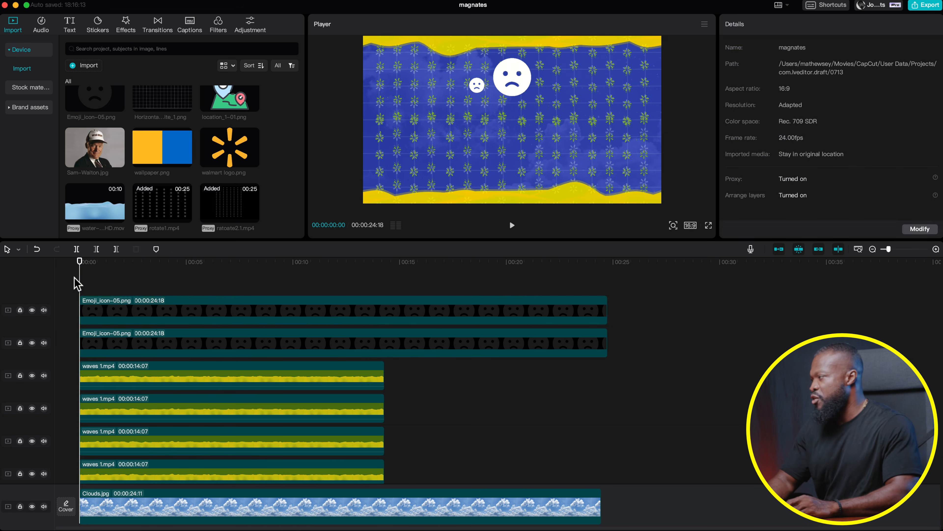
{"action": "left_click", "coordinate": [93, 322]}
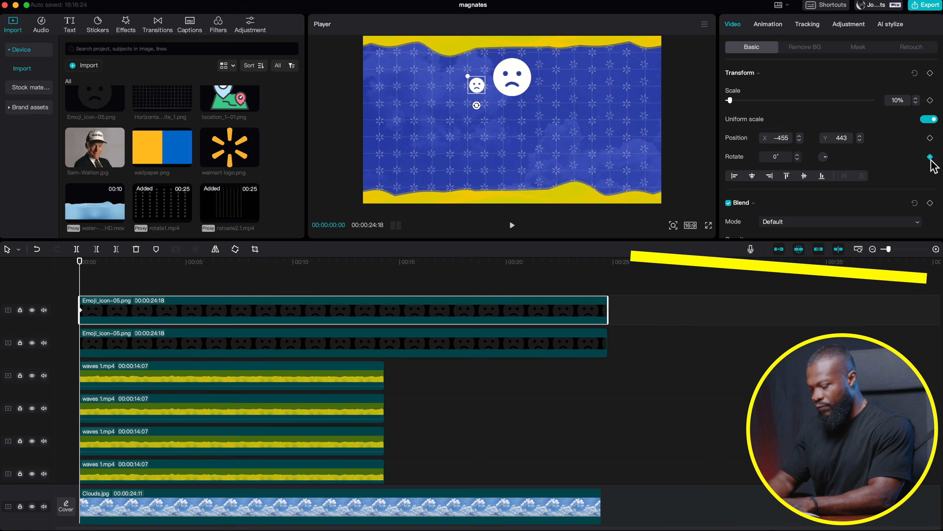
{"action": "key", "text": "Right"}
{"action": "key", "text": "Right"}
{"action": "key", "text": "Right"}
{"action": "key", "text": "Right"}
{"action": "key", "text": "Right"}
{"action": "key", "text": "Right"}
{"action": "key", "text": "Right"}
{"action": "key", "text": "Right"}
{"action": "key", "text": "Right"}
{"action": "key", "text": "Right"}
{"action": "key", "text": "Right"}
{"action": "key", "text": "Right"}
{"action": "key", "text": "Right"}
{"action": "key", "text": "Right"}
{"action": "key", "text": "Right"}
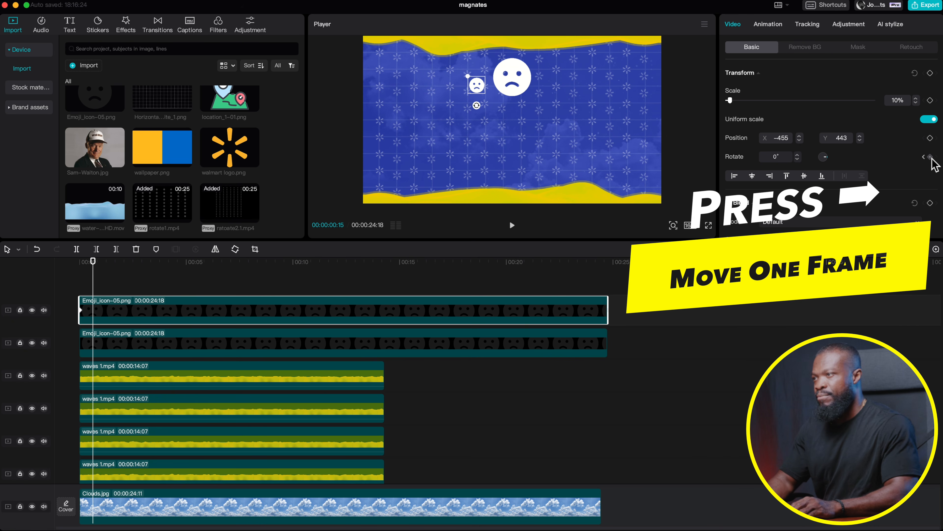
{"action": "left_click", "coordinate": [931, 156]}
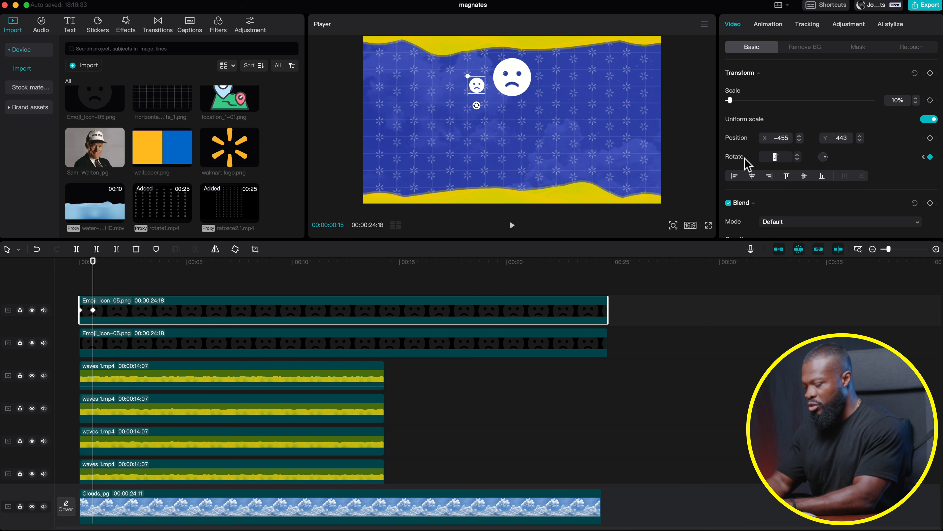
{"action": "key", "text": "Return"}
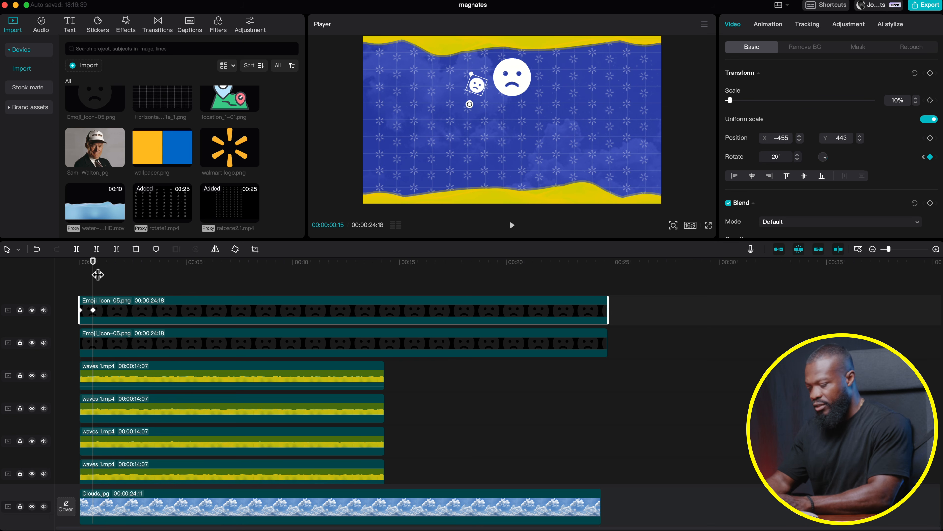
Add a rotation keyframe of -20° to the small emoji at 00:00:01:06
{"action": "key", "text": "shift+Right"}
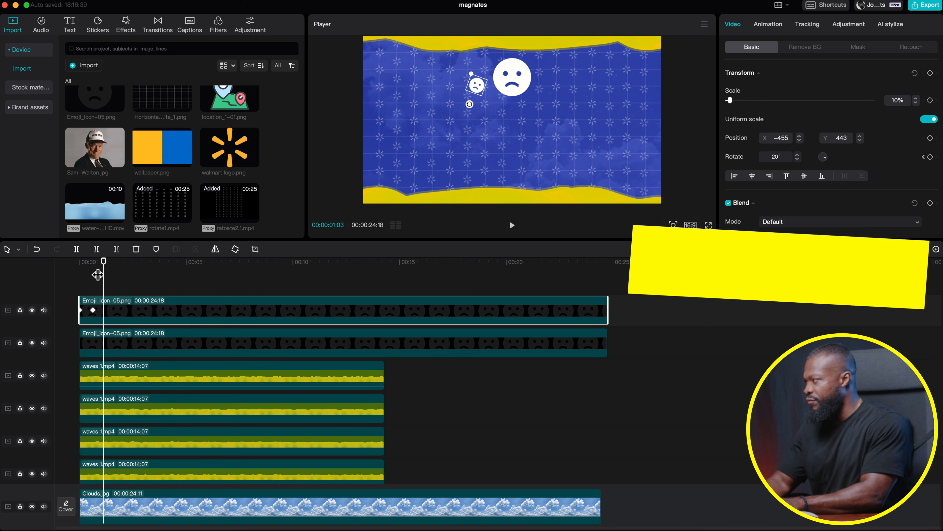
{"action": "key", "text": "Right"}
{"action": "key", "text": "Right"}
{"action": "key", "text": "Right"}
{"action": "key", "text": "Right"}
{"action": "key", "text": "Right"}
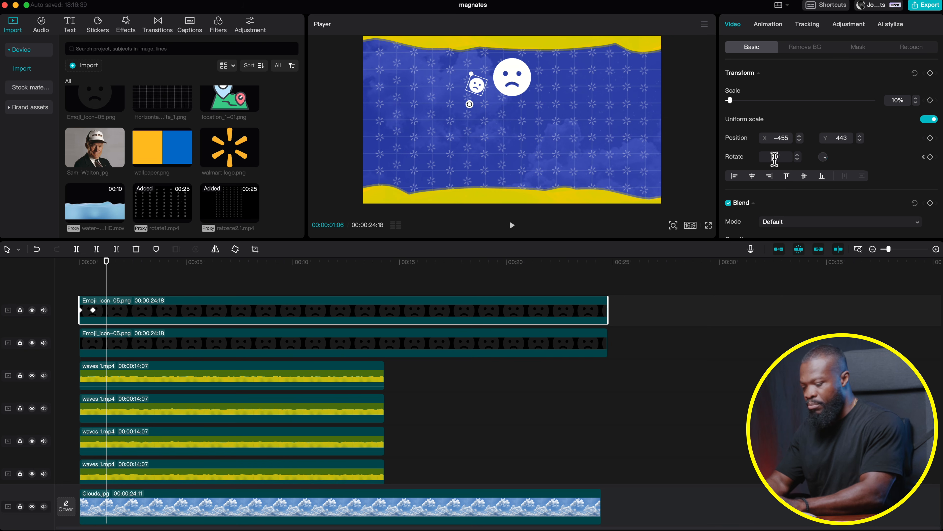
{"action": "key", "text": "Return"}
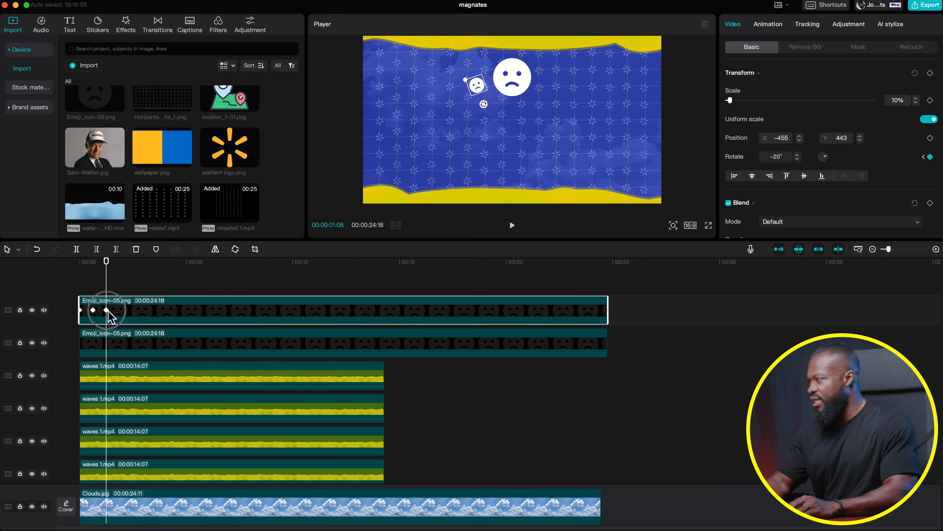
Copy the small emoji's 20° and -20° keyframes and paste them 15 frames after the last keyframe
{"action": "left_click", "coordinate": [93, 310]}
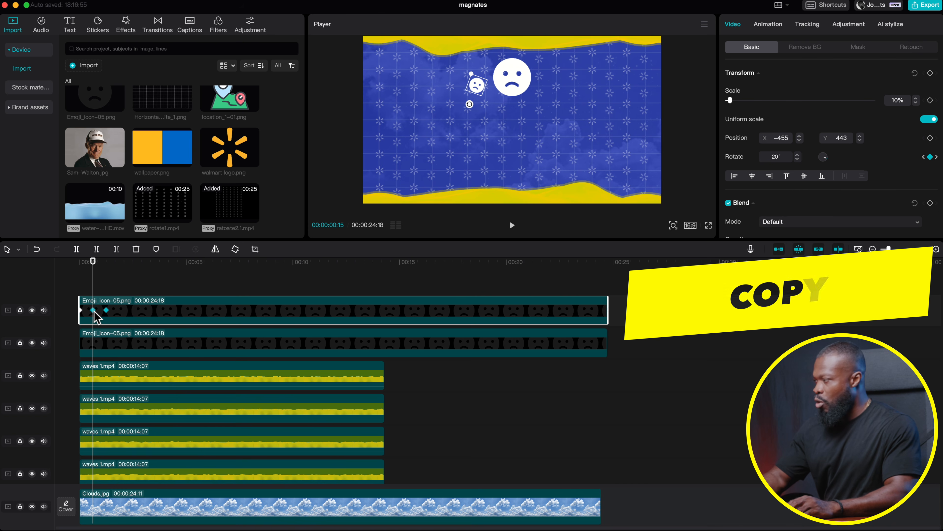
{"action": "left_click", "coordinate": [106, 262]}
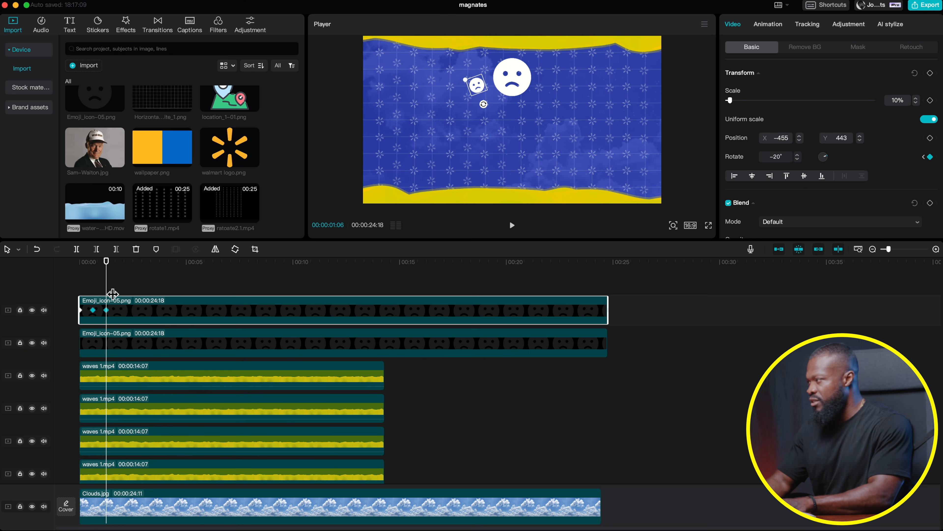
{"action": "key", "text": "Right"}
{"action": "key", "text": "Right"}
{"action": "key", "text": "Right"}
{"action": "key", "text": "Right"}
{"action": "key", "text": "Right"}
{"action": "key", "text": "Right"}
{"action": "key", "text": "Right"}
{"action": "key", "text": "Right"}
{"action": "key", "text": "Right"}
{"action": "key", "text": "Right"}
{"action": "key", "text": "Right"}
{"action": "key", "text": "Right"}
{"action": "key", "text": "Right"}
{"action": "key", "text": "Right"}
{"action": "key", "text": "Right"}
{"action": "key", "text": "super+v"}
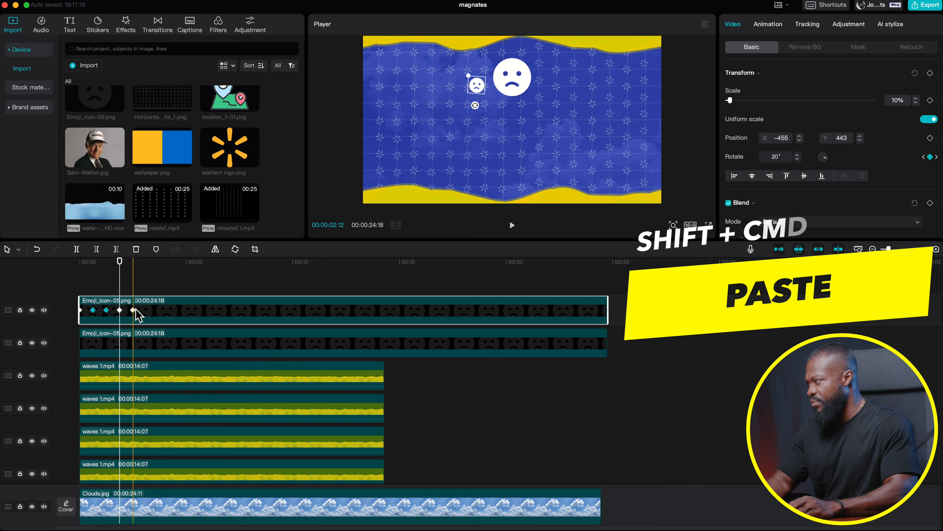
Keep pasting the rotation keyframe pair at 15-frame intervals until just before the nine-second mark, and play the swing from the start
{"action": "left_click", "coordinate": [138, 273]}
{"action": "key", "text": "Right"}
{"action": "key", "text": "Right"}
{"action": "key", "text": "Right"}
{"action": "key", "text": "Right"}
{"action": "key", "text": "shift+super+v"}
{"action": "left_click", "coordinate": [161, 268]}
{"action": "key", "text": "Right"}
{"action": "key", "text": "Right"}
{"action": "key", "text": "Right"}
{"action": "key", "text": "Right"}
{"action": "key", "text": "Right"}
{"action": "key", "text": "Right"}
{"action": "key", "text": "Right"}
{"action": "key", "text": "Right"}
{"action": "key", "text": "Right"}
{"action": "key", "text": "Right"}
{"action": "key", "text": "Right"}
{"action": "key", "text": "Right"}
{"action": "key", "text": "Right"}
{"action": "key", "text": "Right"}
{"action": "key", "text": "Right"}
{"action": "key", "text": "shift+super+v"}
{"action": "left_click", "coordinate": [187, 269]}
{"action": "key", "text": "Right"}
{"action": "key", "text": "Right"}
{"action": "key", "text": "Right"}
{"action": "key", "text": "Right"}
{"action": "key", "text": "Right"}
{"action": "key", "text": "Right"}
{"action": "key", "text": "Right"}
{"action": "key", "text": "Right"}
{"action": "key", "text": "Right"}
{"action": "key", "text": "Right"}
{"action": "key", "text": "Right"}
{"action": "key", "text": "Right"}
{"action": "key", "text": "Right"}
{"action": "key", "text": "Right"}
{"action": "key", "text": "Right"}
{"action": "key", "text": "shift+super+v"}
{"action": "left_click", "coordinate": [215, 268]}
{"action": "key", "text": "Right"}
{"action": "key", "text": "Right"}
{"action": "key", "text": "Right"}
{"action": "key", "text": "Right"}
{"action": "key", "text": "Right"}
{"action": "key", "text": "Right"}
{"action": "key", "text": "Right"}
{"action": "key", "text": "Right"}
{"action": "key", "text": "Right"}
{"action": "key", "text": "Right"}
{"action": "key", "text": "Right"}
{"action": "key", "text": "Right"}
{"action": "key", "text": "Right"}
{"action": "key", "text": "Right"}
{"action": "key", "text": "Right"}
{"action": "key", "text": "shift+super+v"}
{"action": "left_click", "coordinate": [244, 268]}
{"action": "key", "text": "Right"}
{"action": "key", "text": "Right"}
{"action": "key", "text": "Right"}
{"action": "key", "text": "Right"}
{"action": "key", "text": "Right"}
{"action": "key", "text": "Right"}
{"action": "key", "text": "Right"}
{"action": "key", "text": "Right"}
{"action": "key", "text": "Right"}
{"action": "key", "text": "Right"}
{"action": "key", "text": "Right"}
{"action": "key", "text": "Right"}
{"action": "key", "text": "Right"}
{"action": "key", "text": "Right"}
{"action": "key", "text": "Right"}
{"action": "key", "text": "shift+super+v"}
{"action": "left_click", "coordinate": [74, 293]}
{"action": "key", "text": "space"}
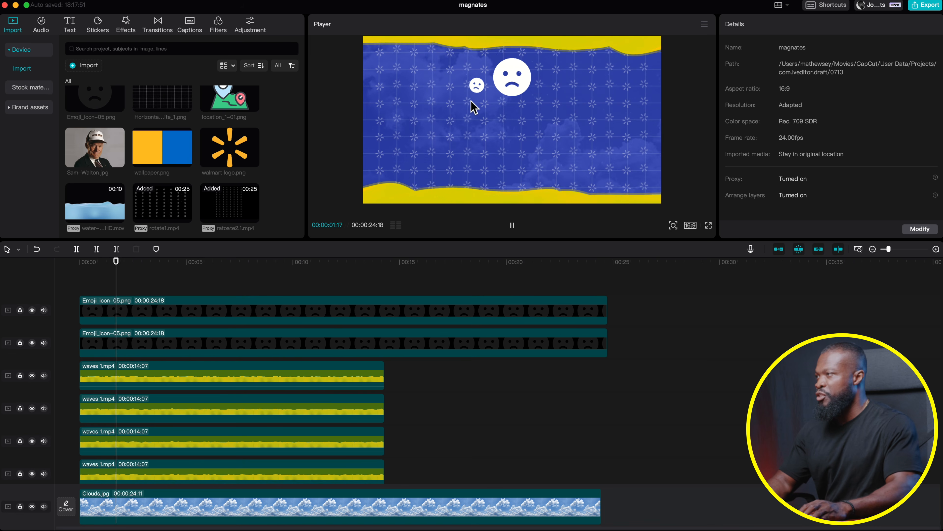
Duplicate the swinging small emoji clip onto the track above and place the copy at X 455, mirroring the original
{"action": "left_click", "coordinate": [122, 316]}
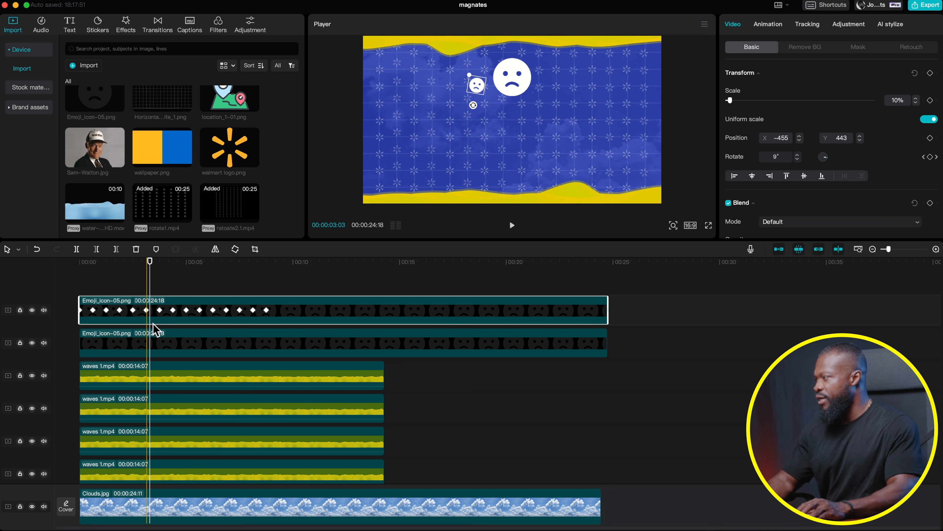
{"action": "left_click_drag", "start_coordinate": [146, 318], "coordinate": [147, 288], "text": "alt"}
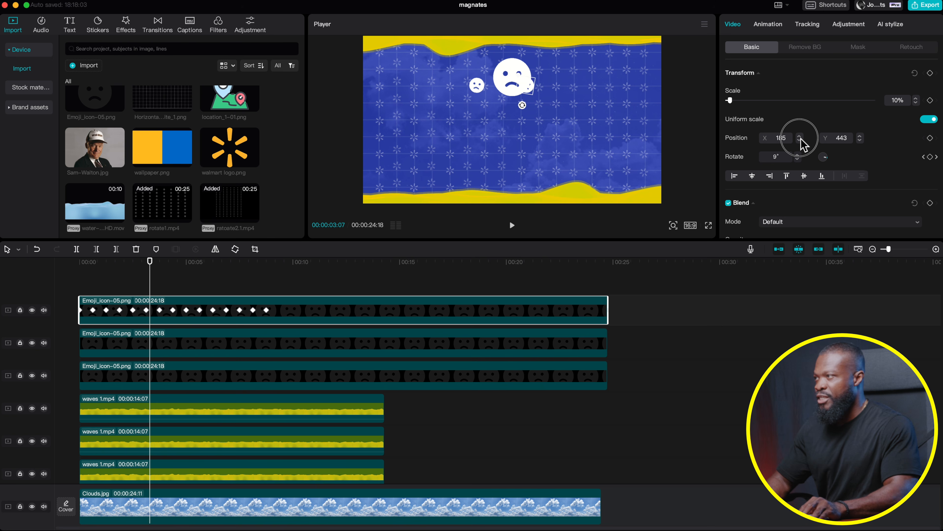
{"action": "left_click_drag", "start_coordinate": [801, 143], "coordinate": [800, 141]}
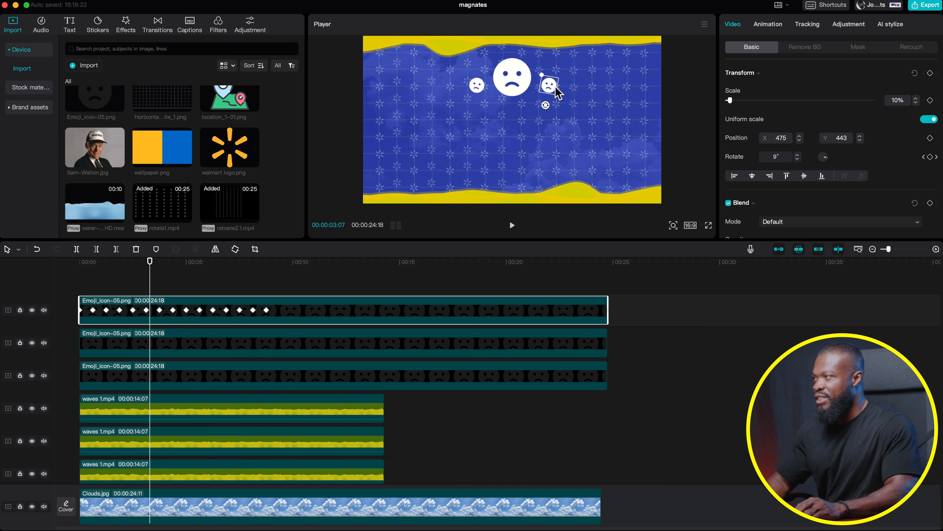
{"action": "left_click", "coordinate": [152, 350]}
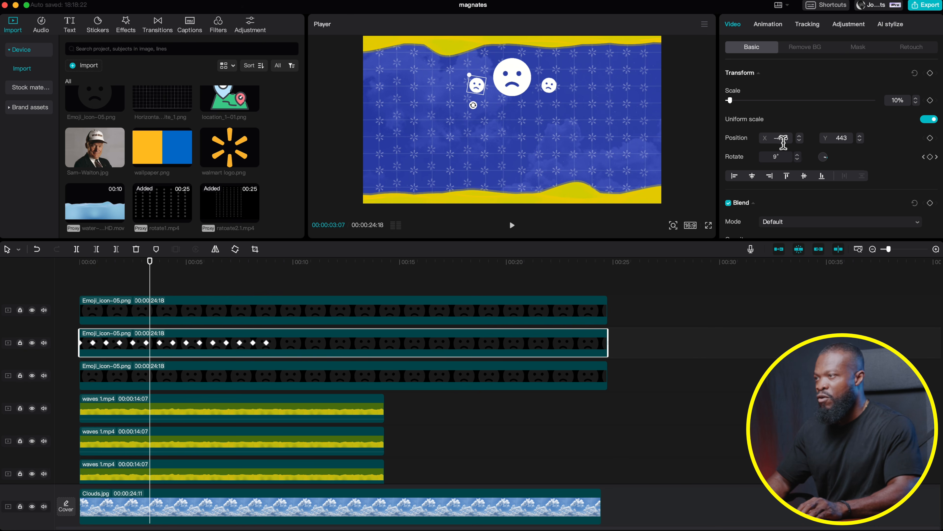
{"action": "left_click", "coordinate": [193, 314]}
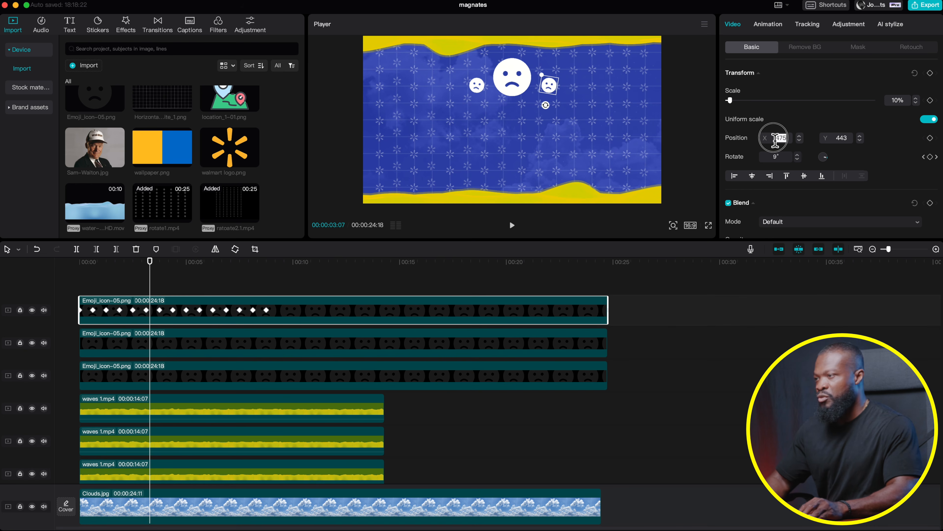
{"action": "type", "text": "4"}
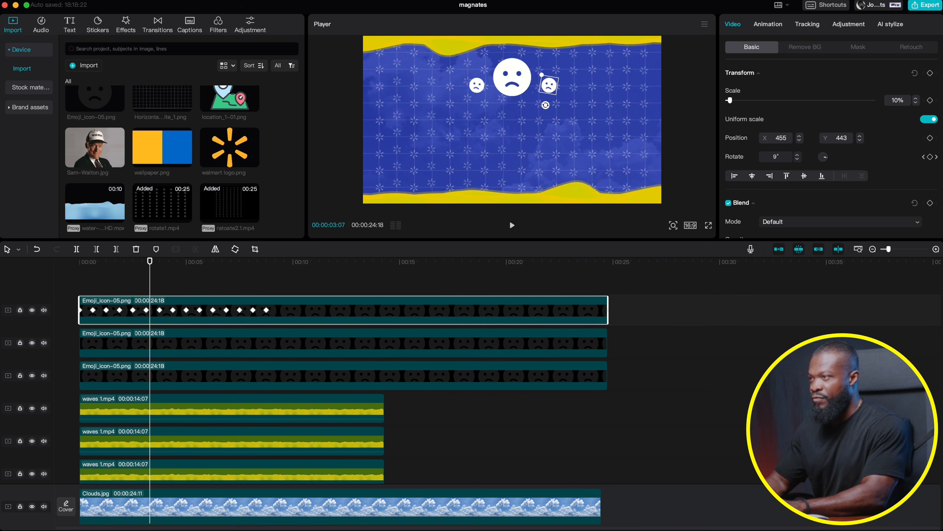
{"action": "key", "text": "Return"}
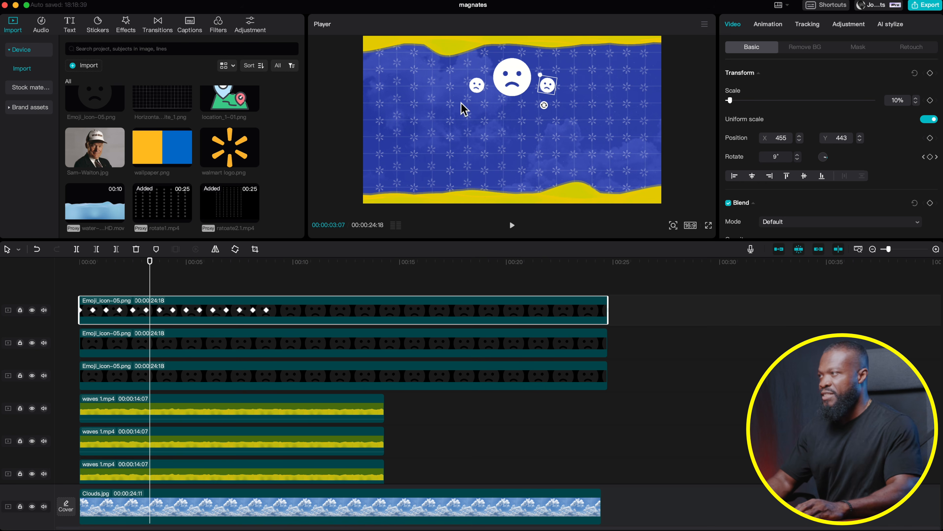
Add wallpaper.png on a new uppermost track from the timeline start and extend it to a duration of 00:00:24:11
{"action": "left_click", "coordinate": [79, 283]}
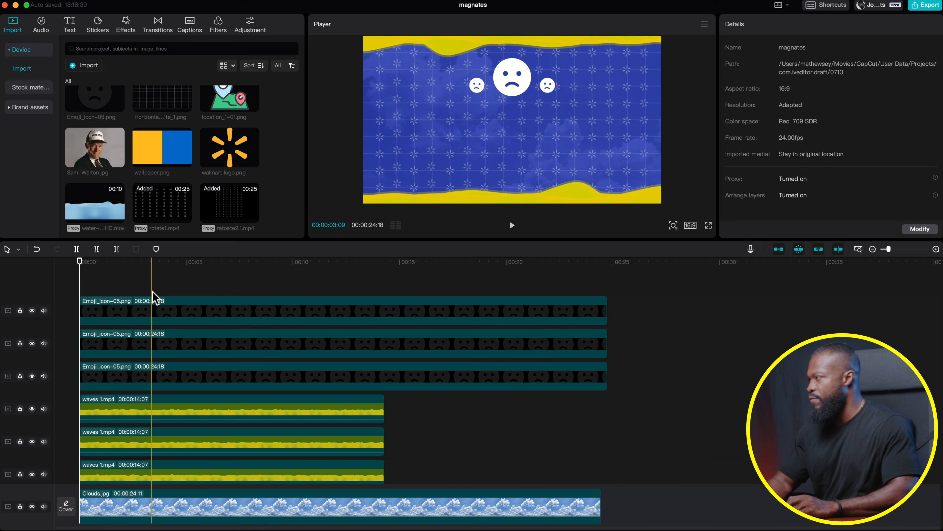
{"action": "scroll", "coordinate": [169, 167], "scroll_direction": "up", "scroll_amount": 1}
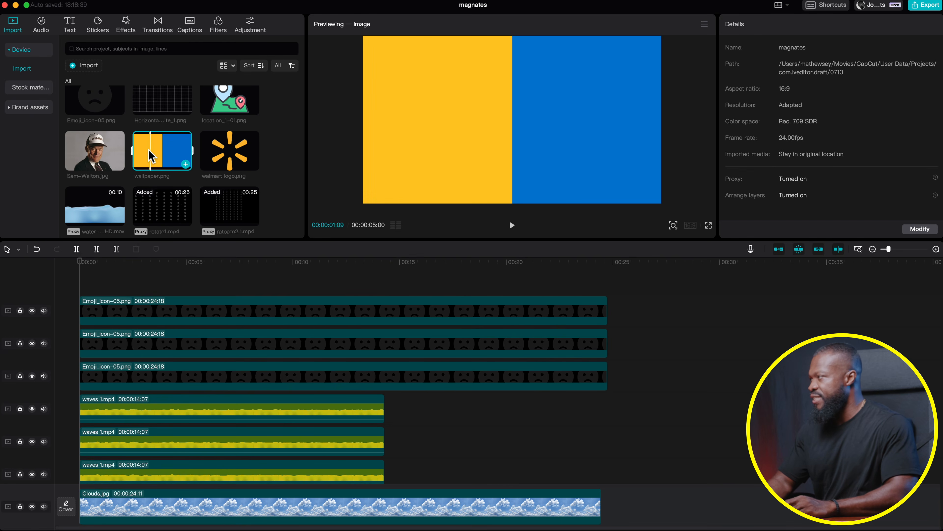
{"action": "left_click_drag", "start_coordinate": [159, 152], "coordinate": [81, 277]}
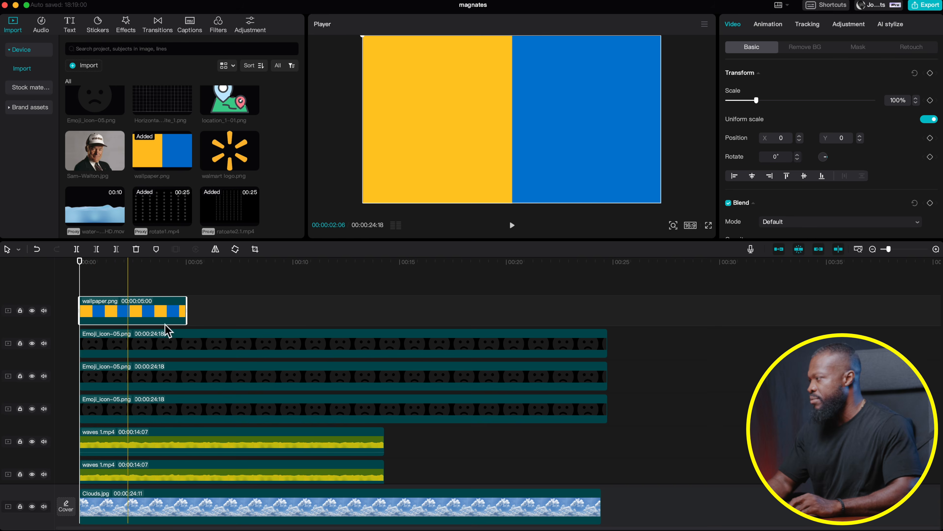
{"action": "left_click_drag", "start_coordinate": [189, 314], "coordinate": [602, 310]}
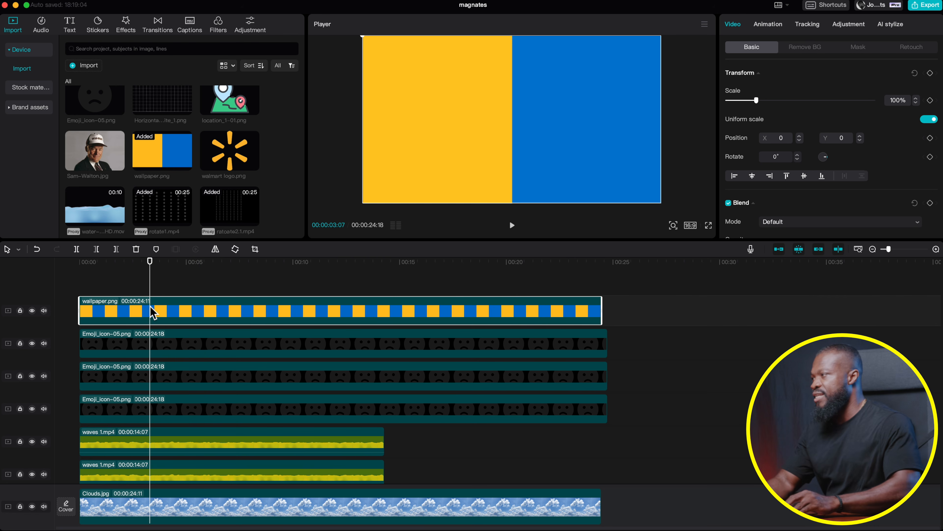
Crop the wallpaper clip to its yellow half
{"action": "left_click", "coordinate": [256, 249]}
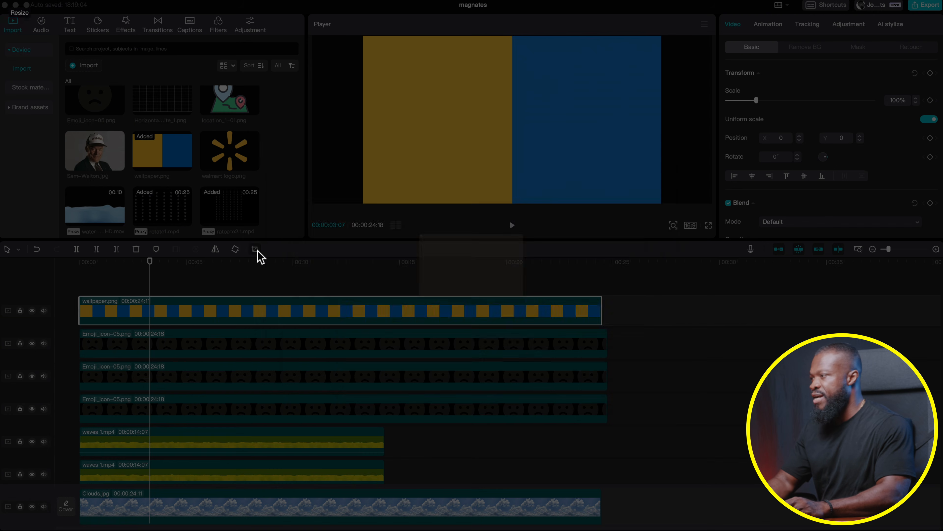
{"action": "left_click_drag", "start_coordinate": [526, 265], "coordinate": [402, 260]}
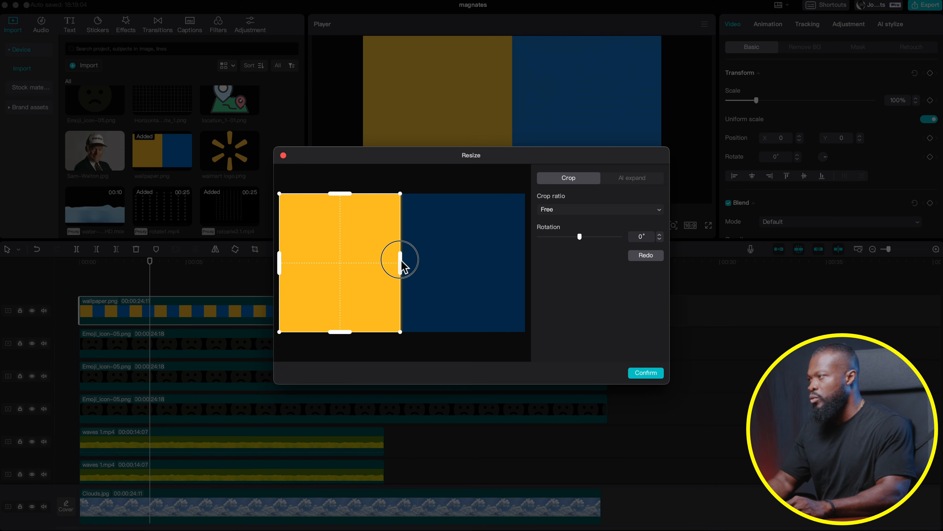
{"action": "left_click", "coordinate": [646, 373]}
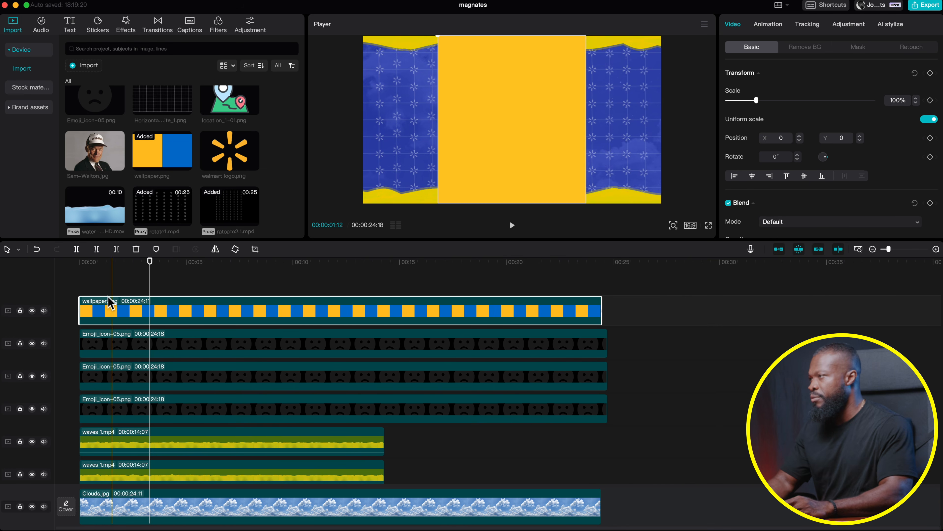
Turn off uniform scale for the yellow wallpaper clip and stretch it into a bar at 150% width and 17% height
{"action": "left_click", "coordinate": [929, 120]}
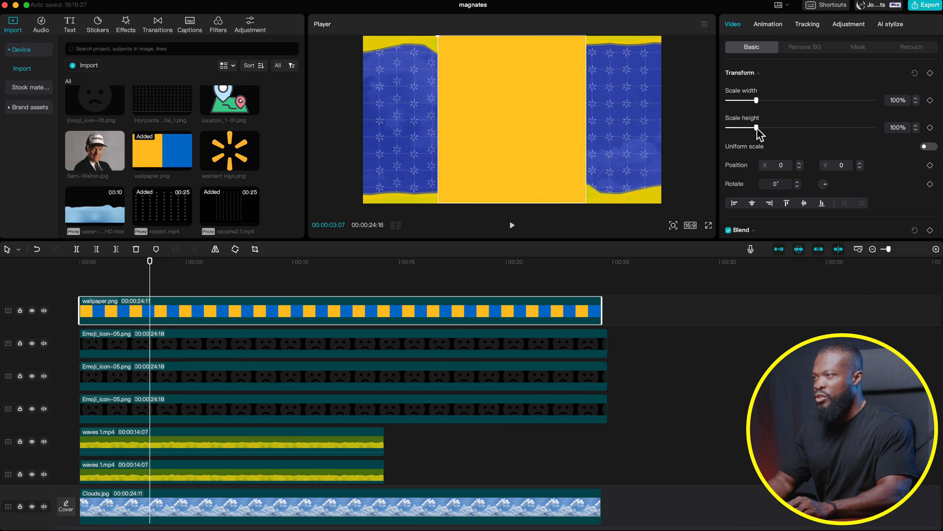
{"action": "left_click_drag", "start_coordinate": [755, 129], "coordinate": [733, 130]}
{"action": "left_click_drag", "start_coordinate": [758, 100], "coordinate": [774, 101]}
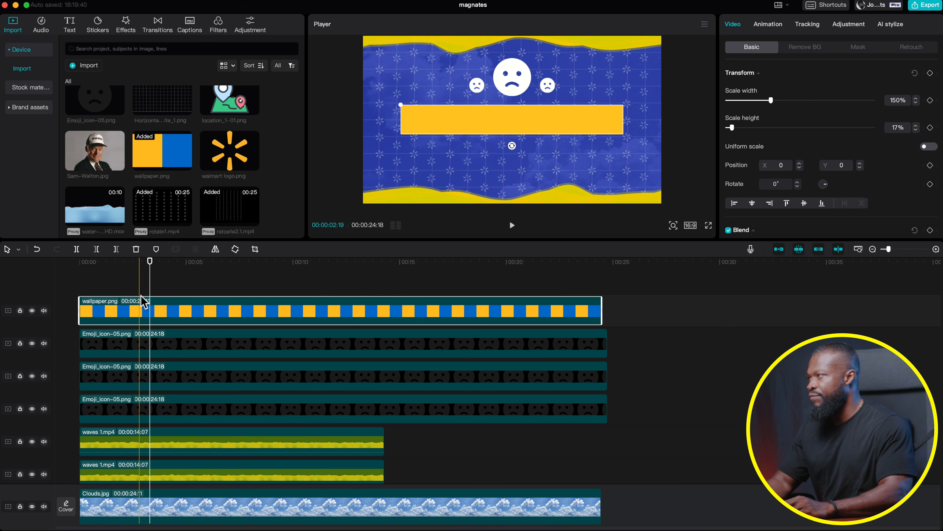
Add a default text clip on a new track above the yellow bar and extend it to the wallpaper clip's end
{"action": "left_click", "coordinate": [71, 29]}
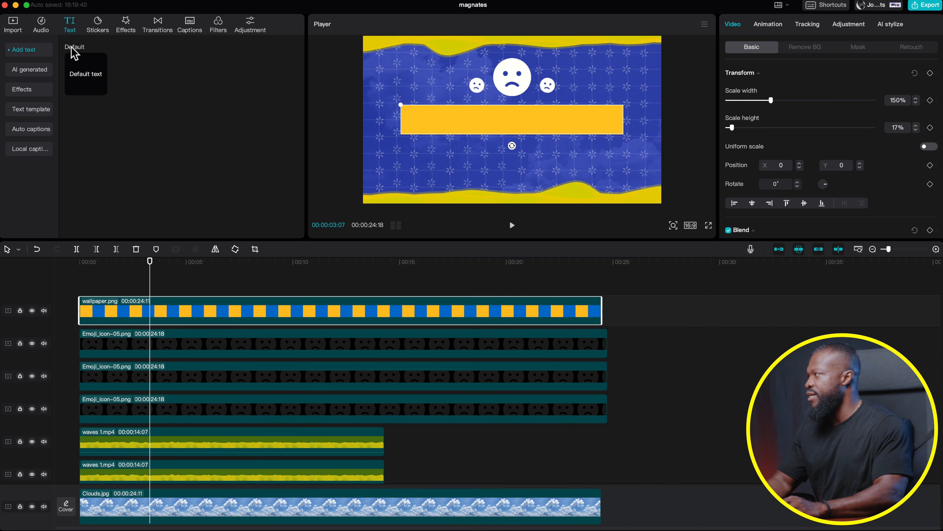
{"action": "left_click_drag", "start_coordinate": [90, 83], "coordinate": [81, 287]}
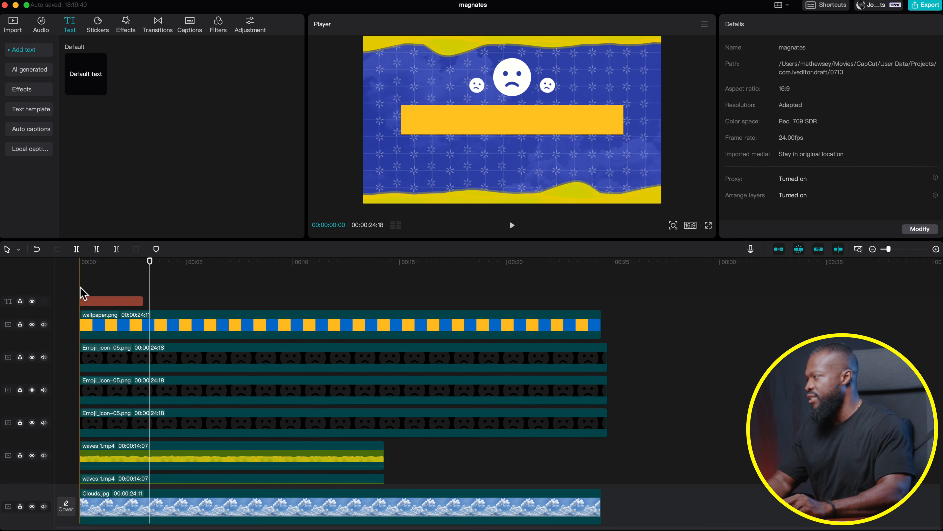
{"action": "left_click_drag", "start_coordinate": [148, 304], "coordinate": [601, 302]}
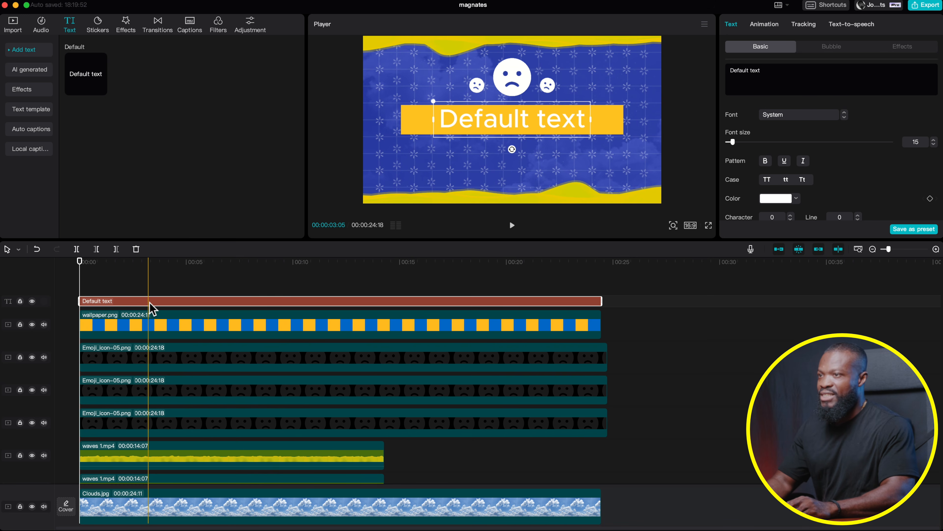
Replace the default wording with SUBSCRIBE PLEASE
{"action": "left_click_drag", "start_coordinate": [775, 73], "coordinate": [693, 72]}
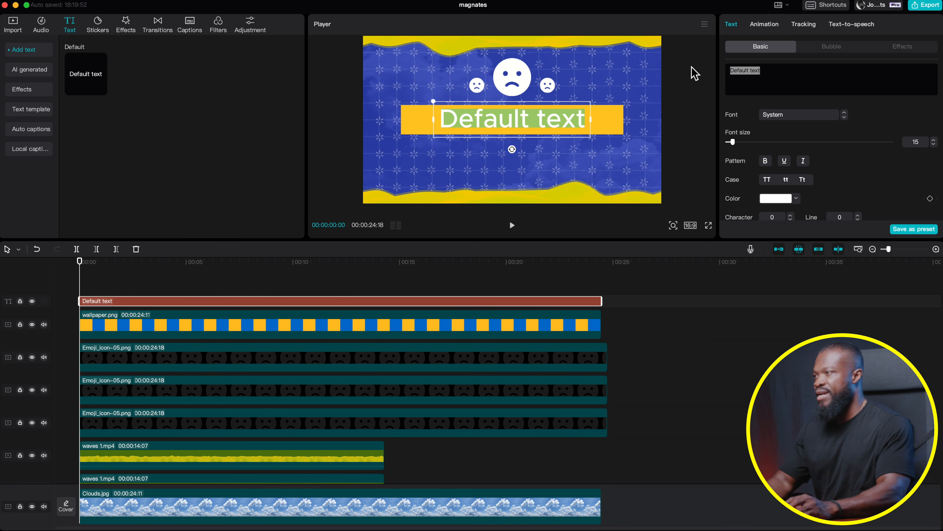
{"action": "key", "text": "BackSpace"}
{"action": "type", "text": "A"}
{"action": "key", "text": "BackSpace"}
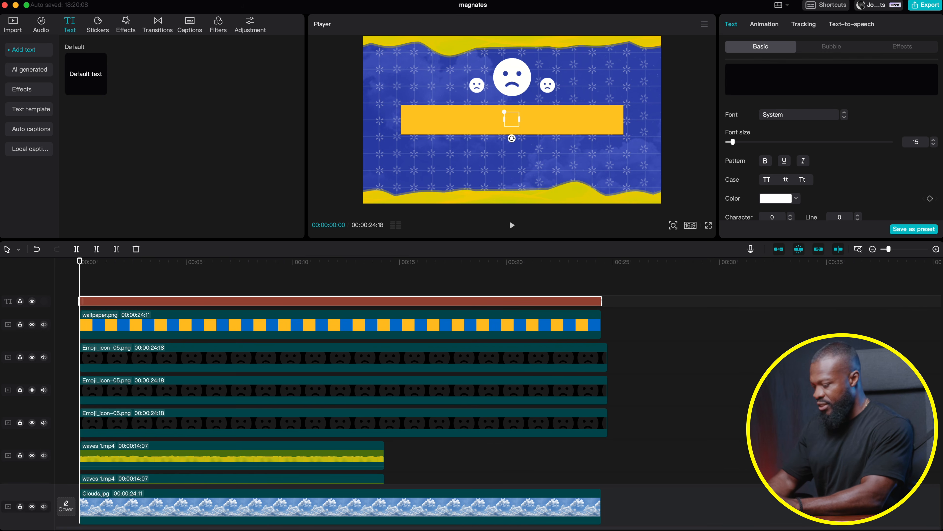
{"action": "type", "text": "SUBSCRIBE PLEASE"}
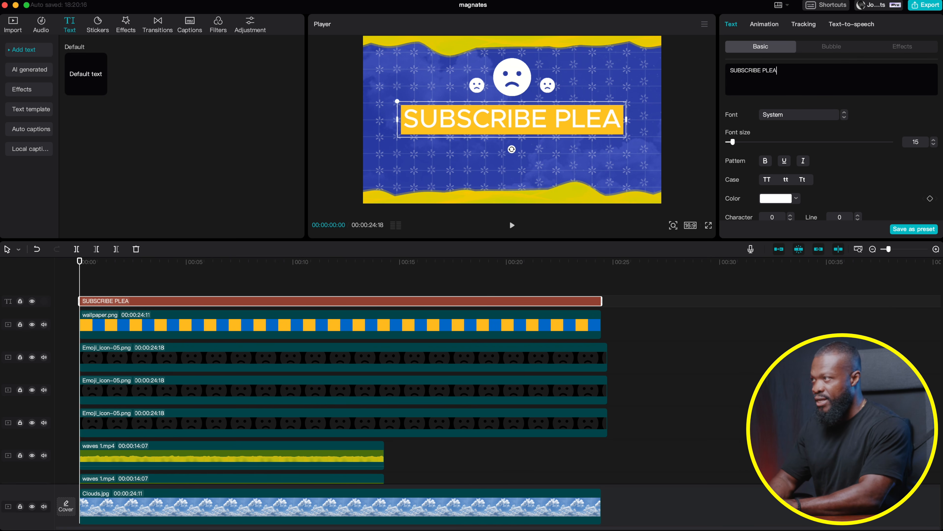
Set the SUBSCRIBE PLEASE title's font to Montserrat and open its text colour choices
{"action": "left_click", "coordinate": [780, 115]}
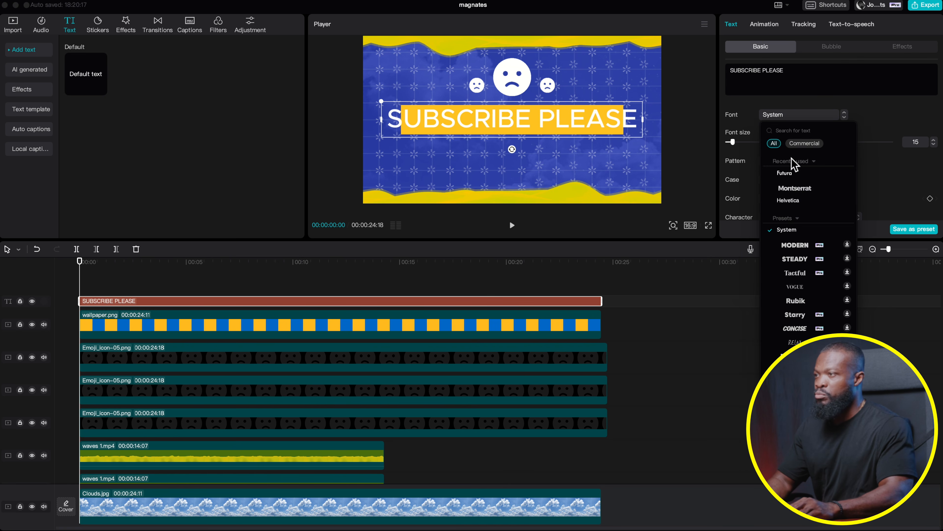
{"action": "left_click", "coordinate": [792, 187]}
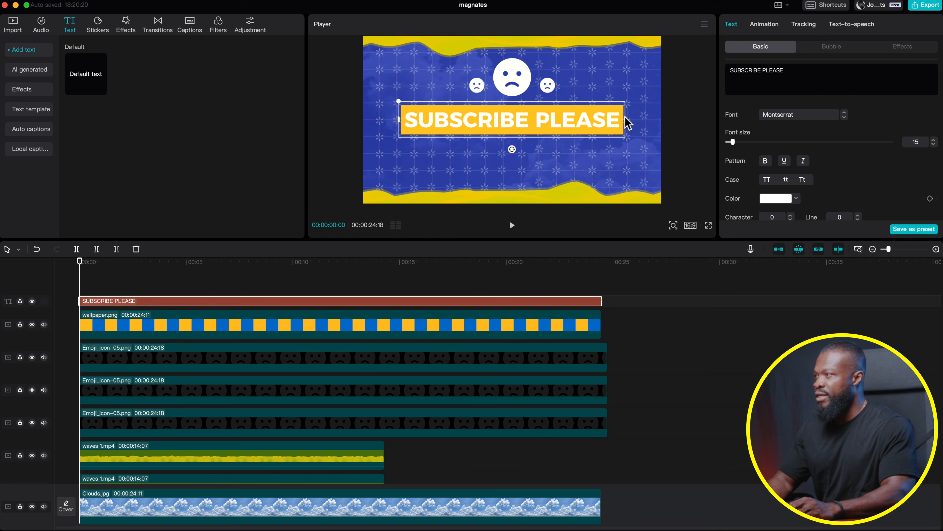
{"action": "left_click", "coordinate": [780, 198]}
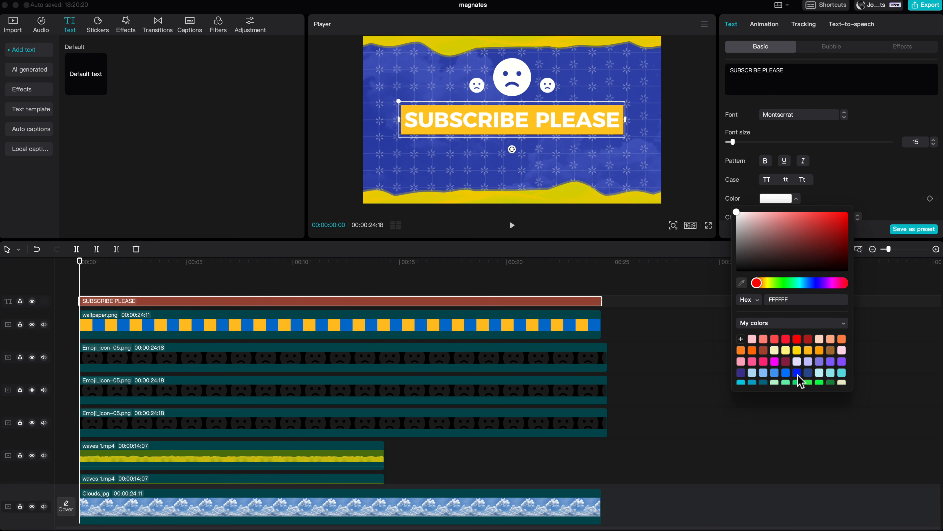
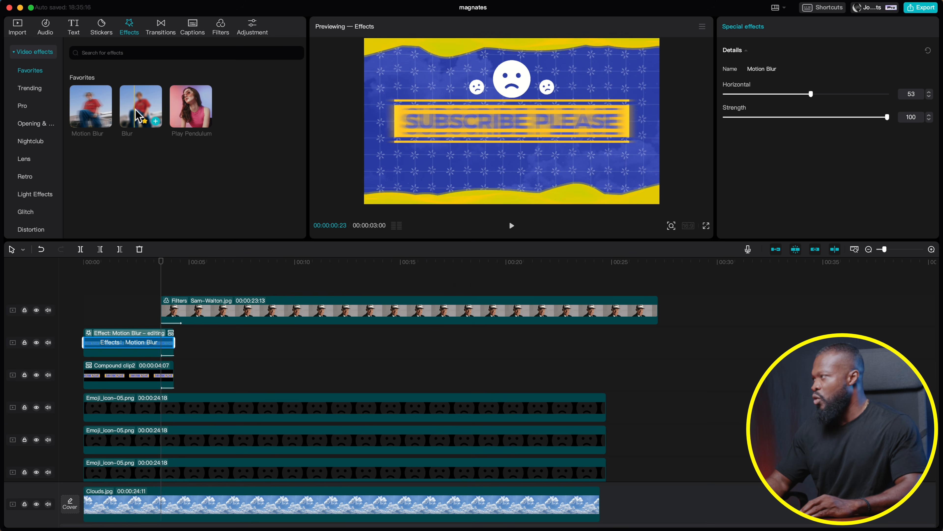
Add the Blur effect to the upper title compound clip and set its blur to 9
{"action": "left_click_drag", "start_coordinate": [141, 108], "coordinate": [127, 343]}
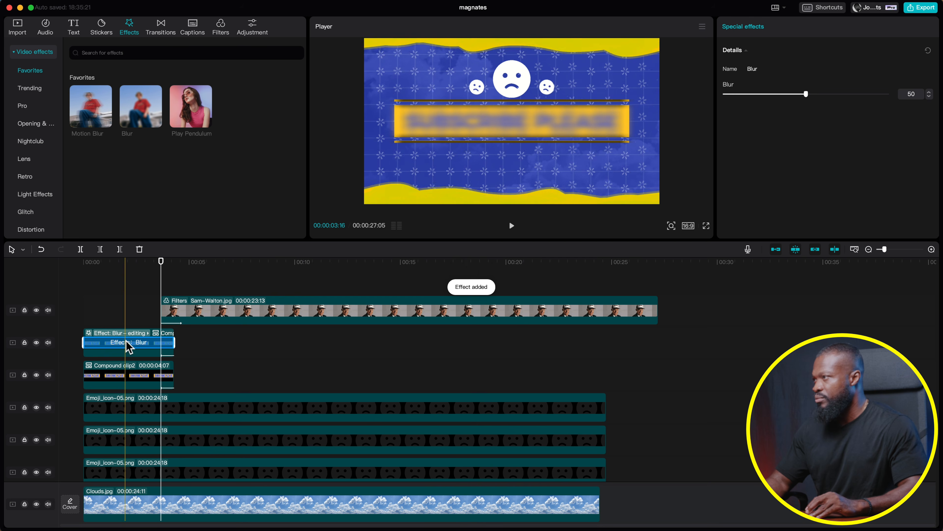
{"action": "left_click_drag", "start_coordinate": [794, 93], "coordinate": [740, 93]}
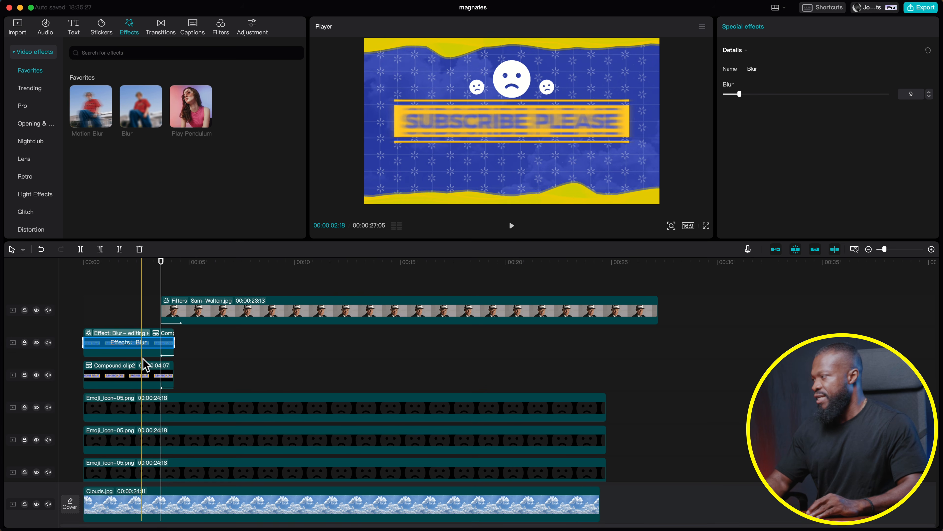
Keyframe the blurred title copy's opacity from 0% at 00:00:03:14 to 100% near the clip's end at 00:00:04:06
{"action": "left_click", "coordinate": [161, 353]}
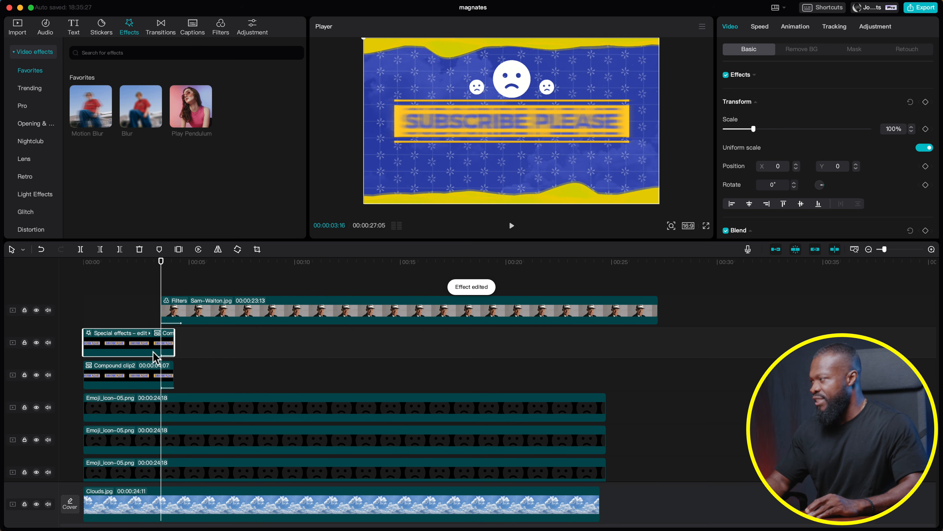
{"action": "scroll", "coordinate": [767, 127], "scroll_direction": "down", "scroll_amount": 4}
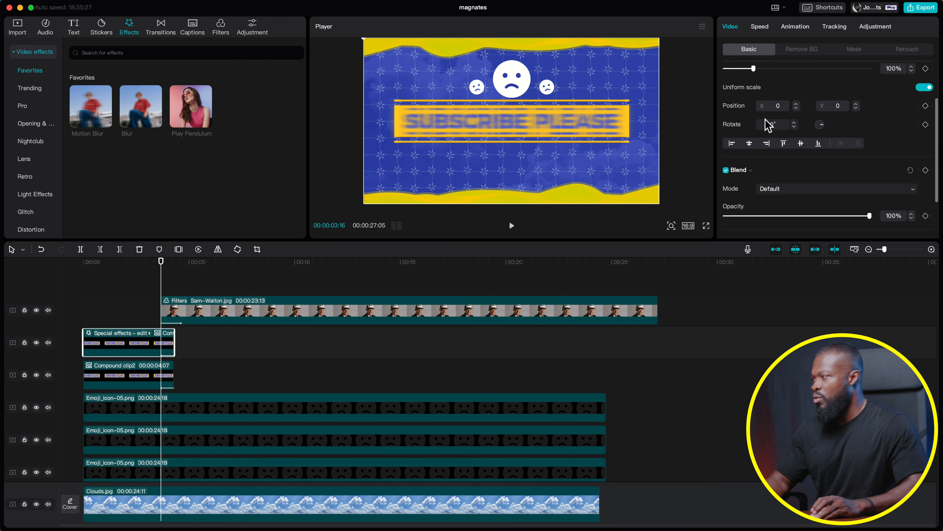
{"action": "scroll", "coordinate": [798, 137], "scroll_direction": "down", "scroll_amount": 3}
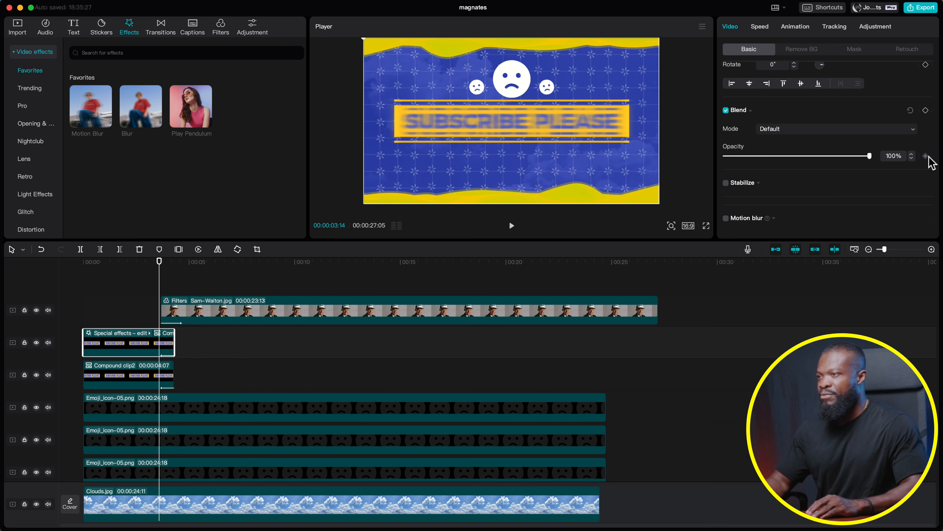
{"action": "left_click_drag", "start_coordinate": [870, 156], "coordinate": [711, 156]}
{"action": "left_click", "coordinate": [175, 264]}
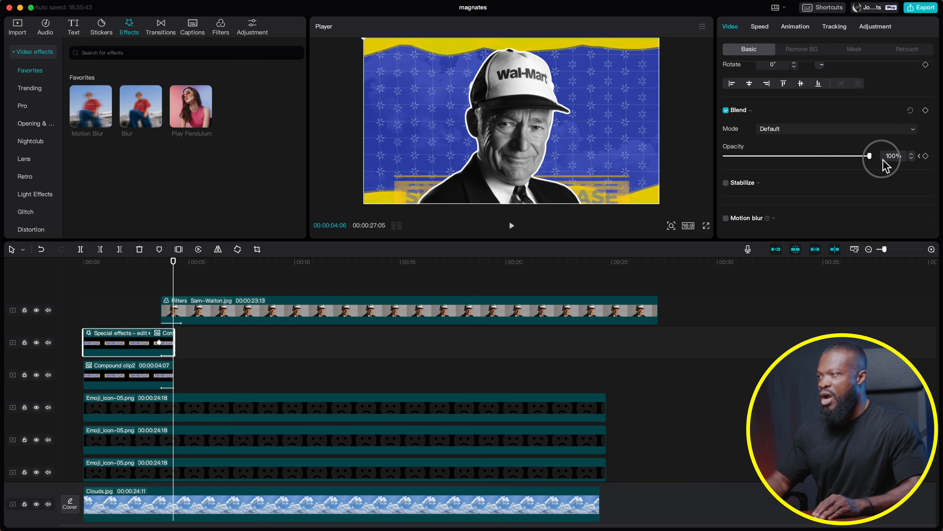
Play back the transition from the SUBSCRIBE PLEASE title to the Sam Walton portrait and check the portrait clip's end pose
{"action": "left_click", "coordinate": [143, 297]}
{"action": "key", "text": "space"}
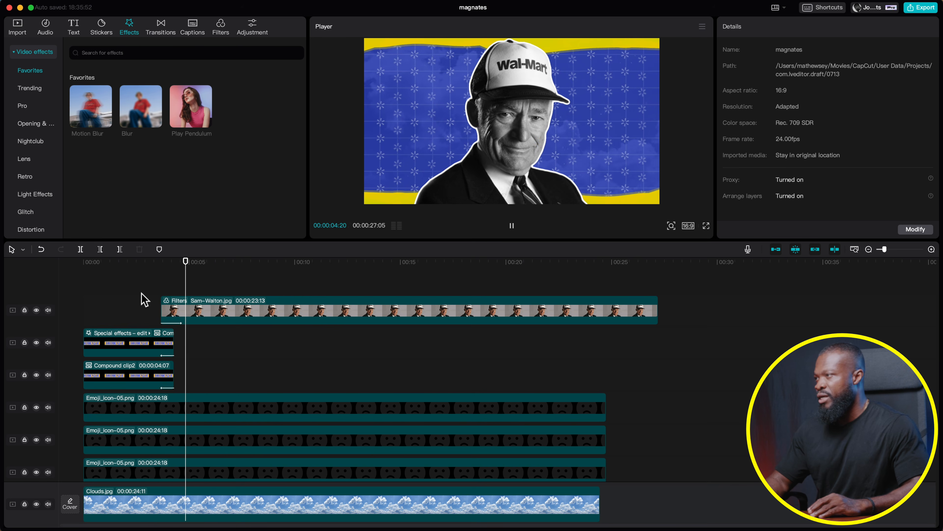
{"action": "key", "text": "space"}
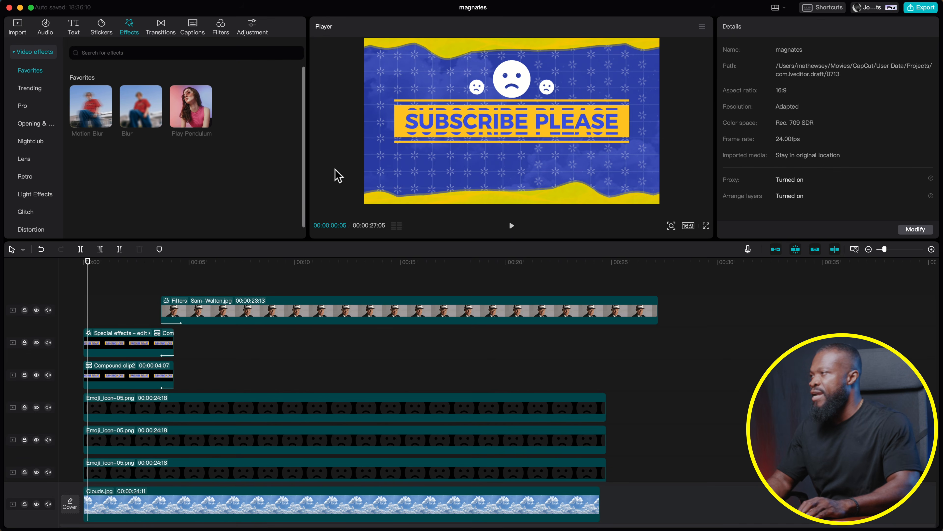
{"action": "left_click", "coordinate": [231, 267]}
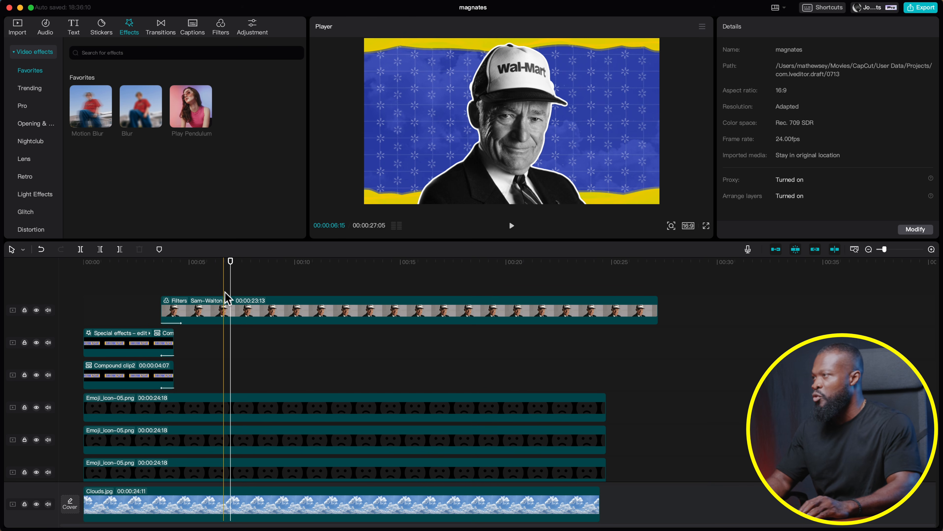
{"action": "left_click", "coordinate": [267, 302]}
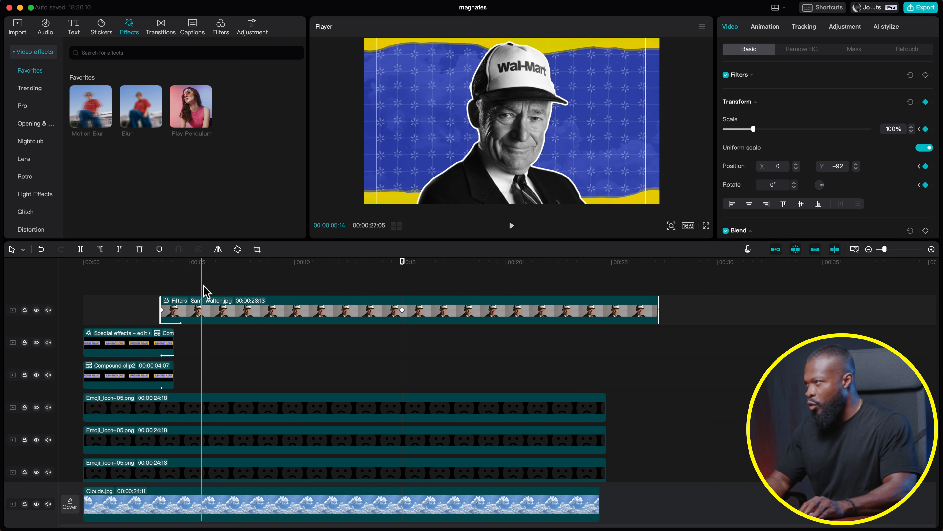
Place Calender.png on a new track above the Sam Walton portrait and extend it to the portrait clip's end
{"action": "left_click", "coordinate": [232, 294]}
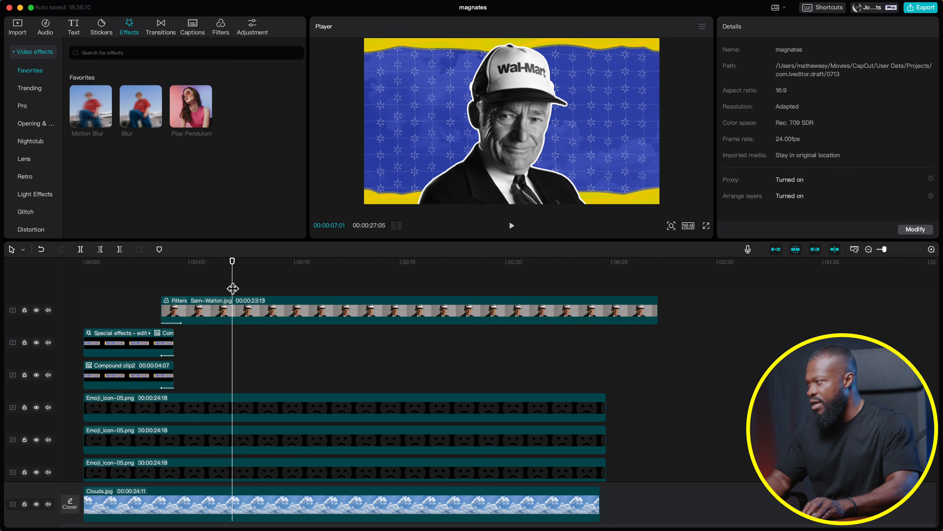
{"action": "left_click", "coordinate": [17, 27]}
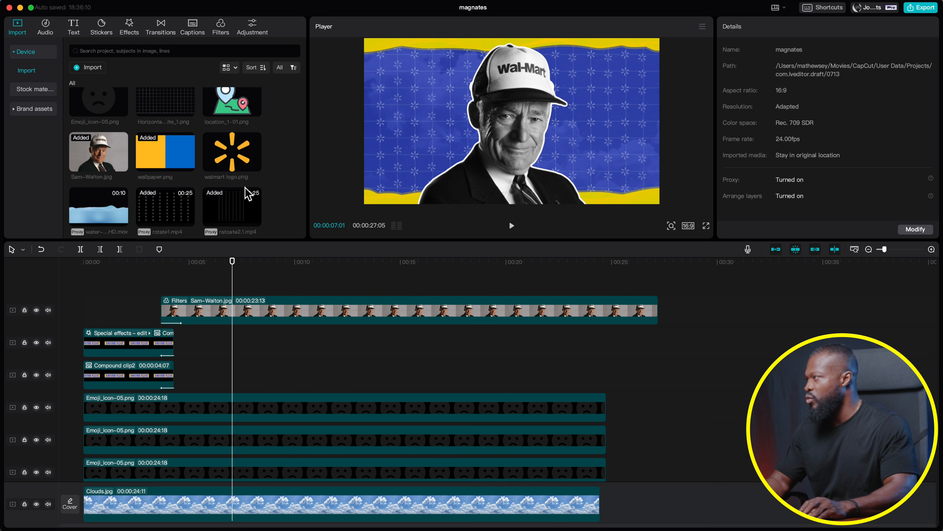
{"action": "left_click_drag", "start_coordinate": [165, 203], "coordinate": [196, 294]}
{"action": "left_click_drag", "start_coordinate": [292, 310], "coordinate": [654, 311]}
Scale the calendar icon down to 32%
{"action": "left_click", "coordinate": [216, 281]}
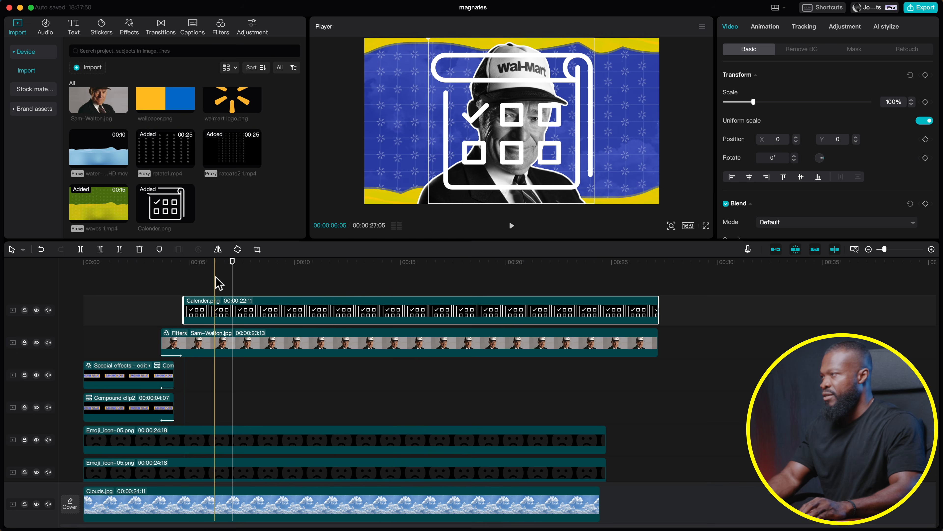
{"action": "left_click", "coordinate": [229, 312]}
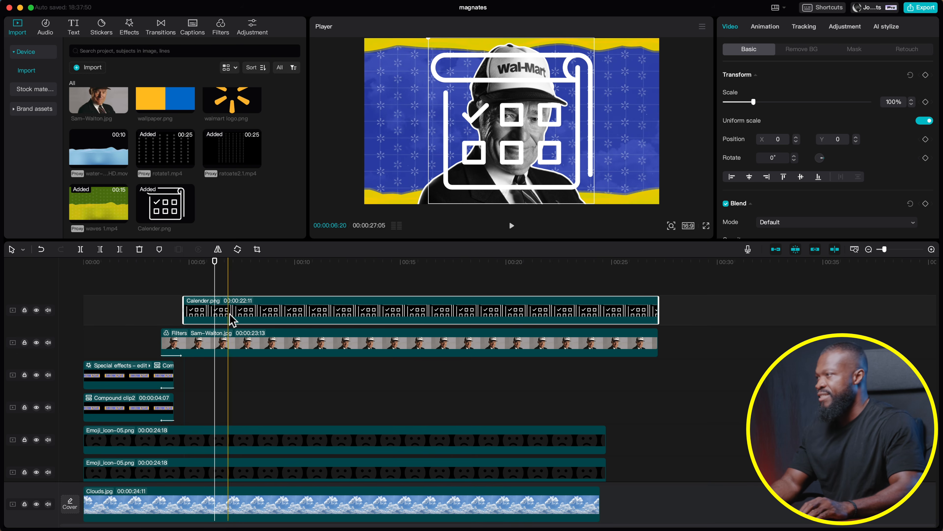
{"action": "left_click_drag", "start_coordinate": [750, 104], "coordinate": [735, 107]}
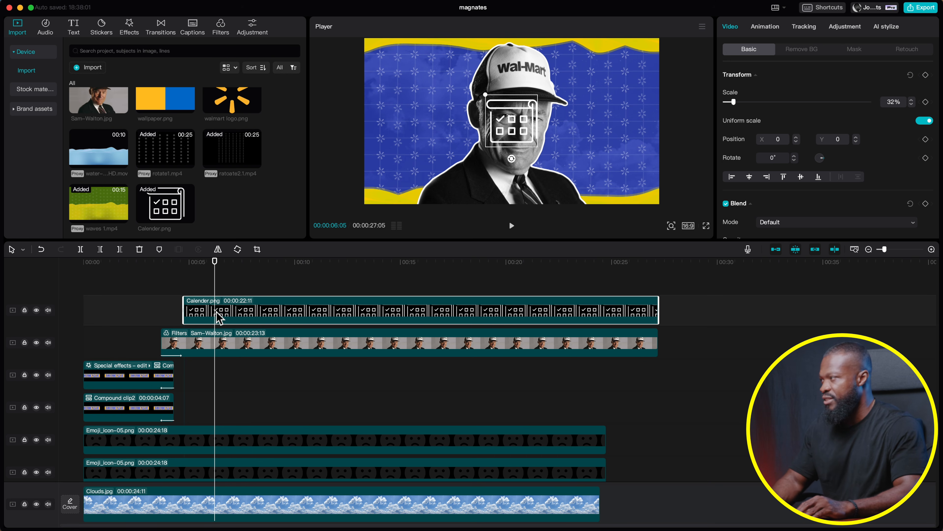
Duplicate the calendar clip onto a track above and offset the lower copy slightly down and to the right
{"action": "left_click_drag", "start_coordinate": [221, 313], "coordinate": [221, 289]}
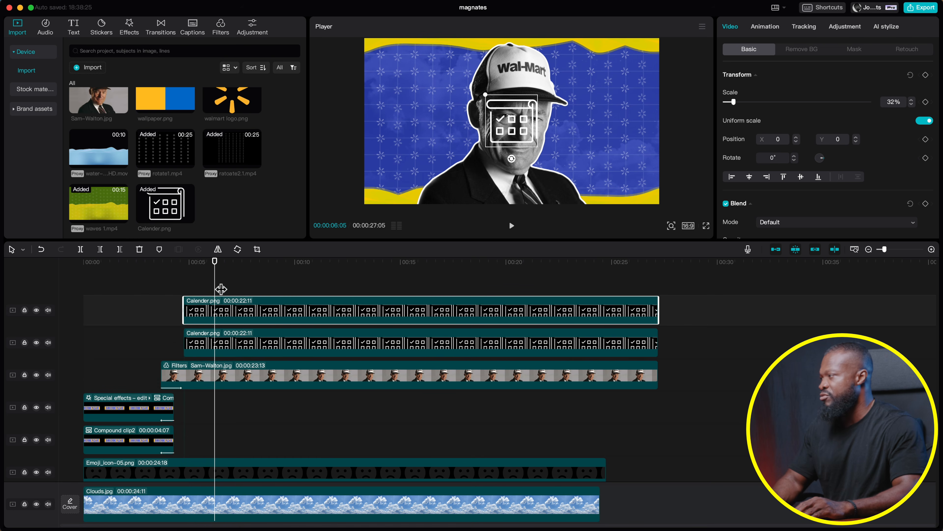
{"action": "left_click", "coordinate": [218, 347]}
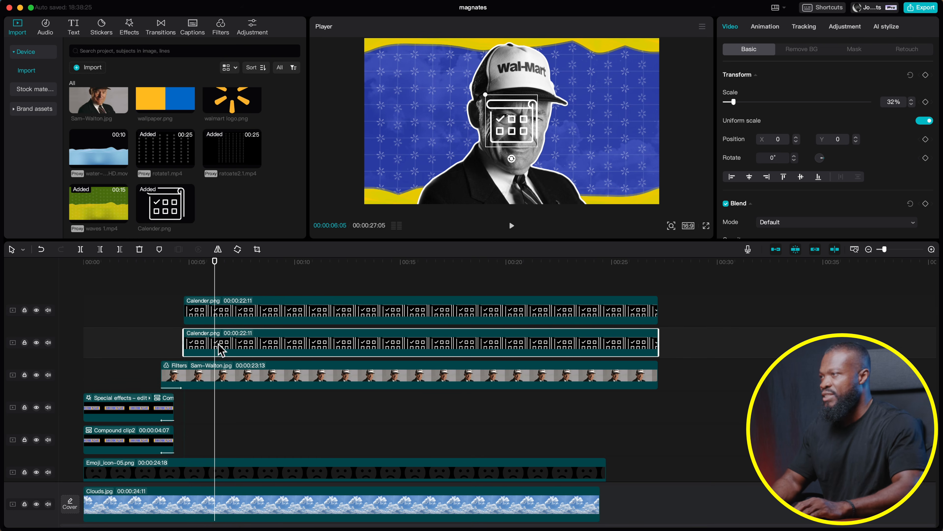
{"action": "left_click_drag", "start_coordinate": [495, 134], "coordinate": [526, 120]}
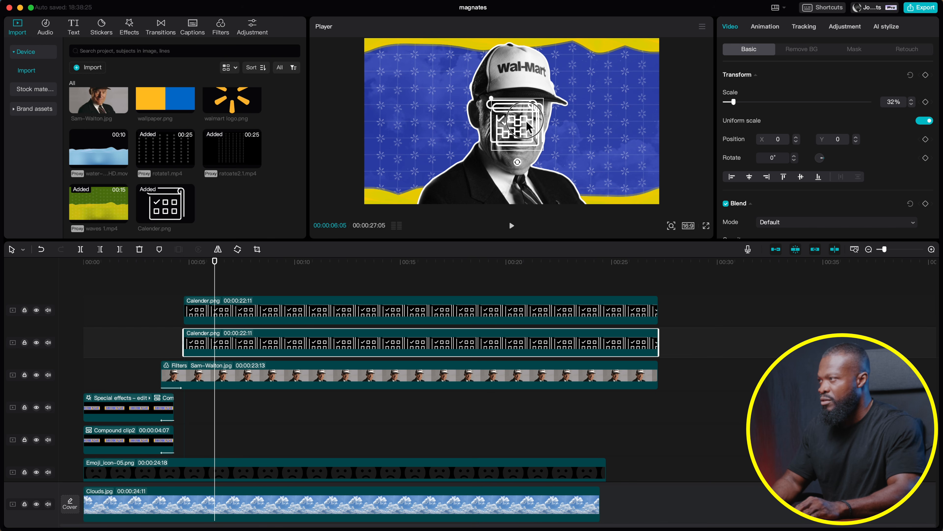
Darken the lower calendar copy by setting its exposure, highlight, shadow, whites and blacks to -50
{"action": "left_click", "coordinate": [846, 27]}
{"action": "scroll", "coordinate": [804, 164], "scroll_direction": "down", "scroll_amount": 6}
{"action": "left_click_drag", "start_coordinate": [797, 160], "coordinate": [725, 161]}
{"action": "left_click_drag", "start_coordinate": [797, 183], "coordinate": [697, 163]}
{"action": "scroll", "coordinate": [794, 188], "scroll_direction": "down", "scroll_amount": 3}
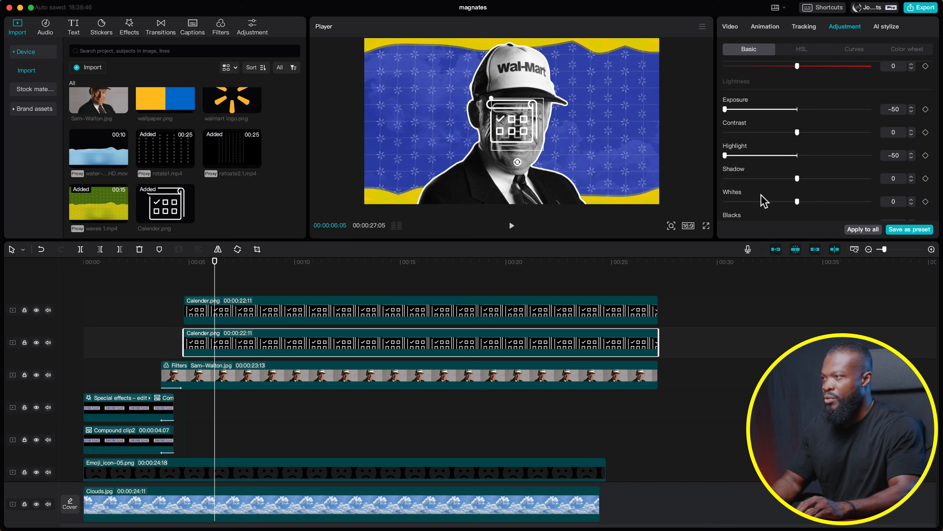
{"action": "left_click_drag", "start_coordinate": [762, 178], "coordinate": [698, 177]}
{"action": "left_click_drag", "start_coordinate": [766, 201], "coordinate": [684, 198]}
{"action": "scroll", "coordinate": [770, 196], "scroll_direction": "down", "scroll_amount": 2}
{"action": "left_click_drag", "start_coordinate": [768, 186], "coordinate": [681, 187]}
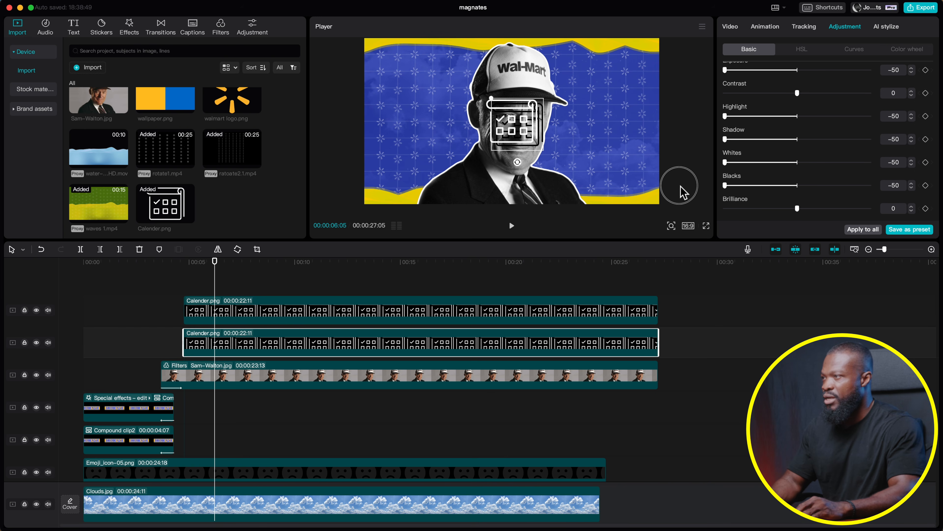
Set the darkened calendar copy's opacity to 30% so it serves as a soft shadow
{"action": "left_click", "coordinate": [730, 26]}
{"action": "scroll", "coordinate": [762, 153], "scroll_direction": "down", "scroll_amount": 5}
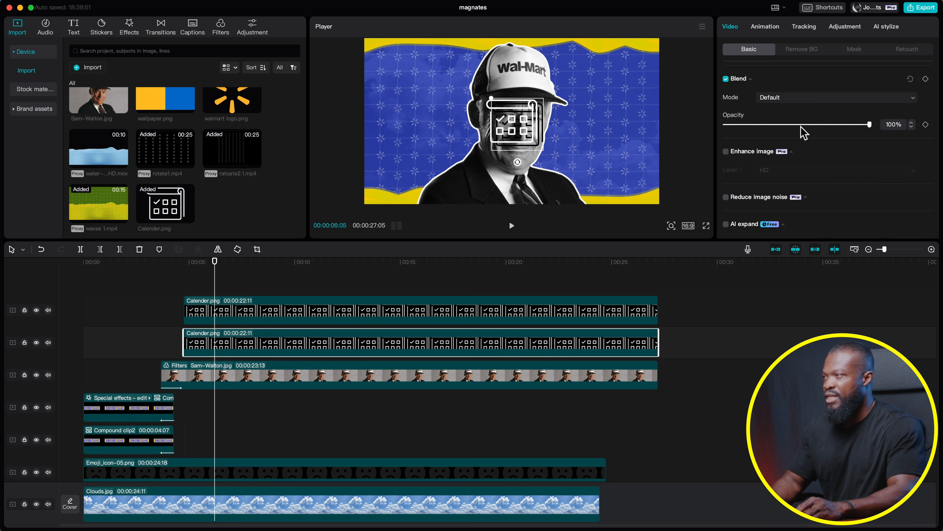
{"action": "left_click_drag", "start_coordinate": [801, 126], "coordinate": [787, 126]}
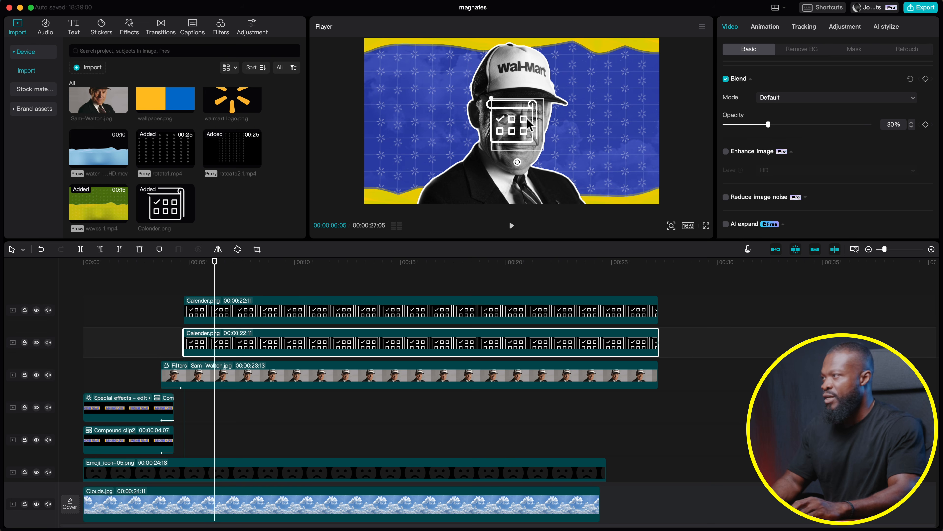
Combine both calendar clips into a compound clip and insert a freeze frame at 00:00:06:05
{"action": "left_click_drag", "start_coordinate": [232, 281], "coordinate": [238, 342]}
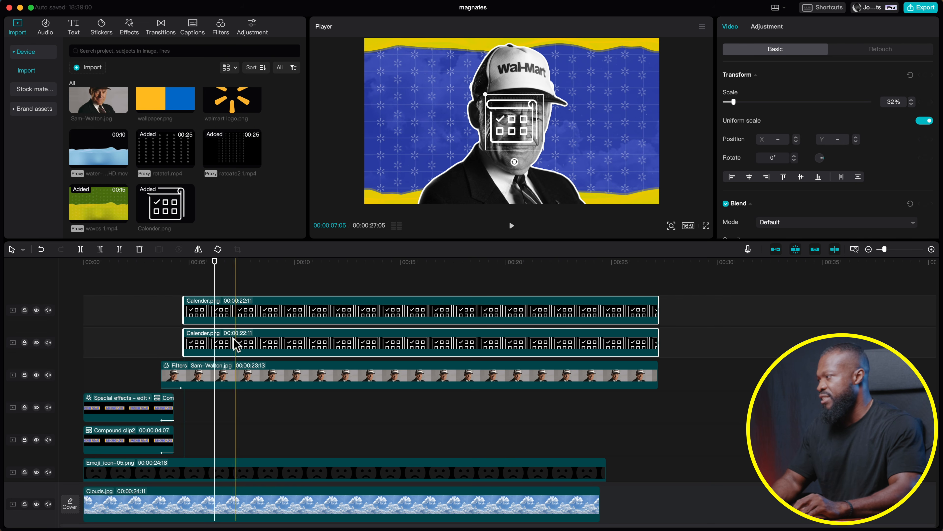
{"action": "key", "text": "alt+g"}
{"action": "right_click", "coordinate": [216, 310]}
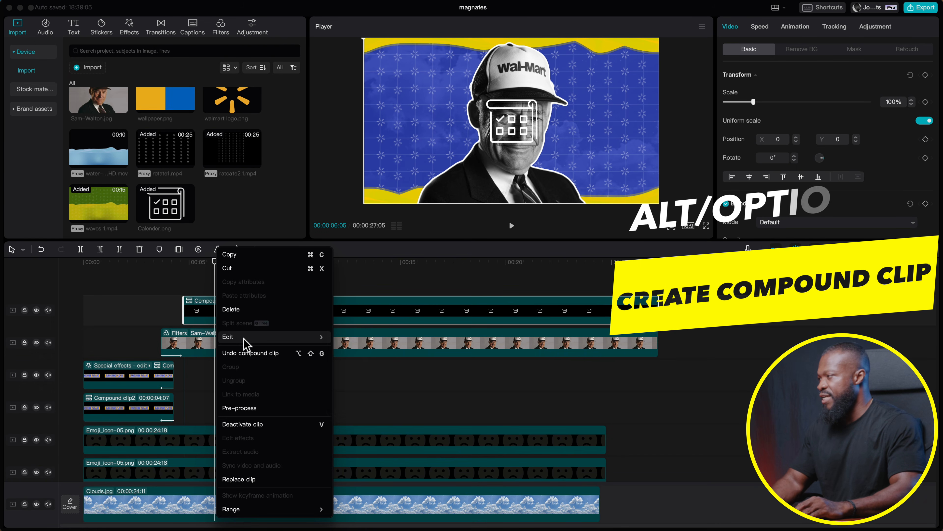
{"action": "mouse_move", "coordinate": [245, 340]}
{"action": "left_click", "coordinate": [355, 334]}
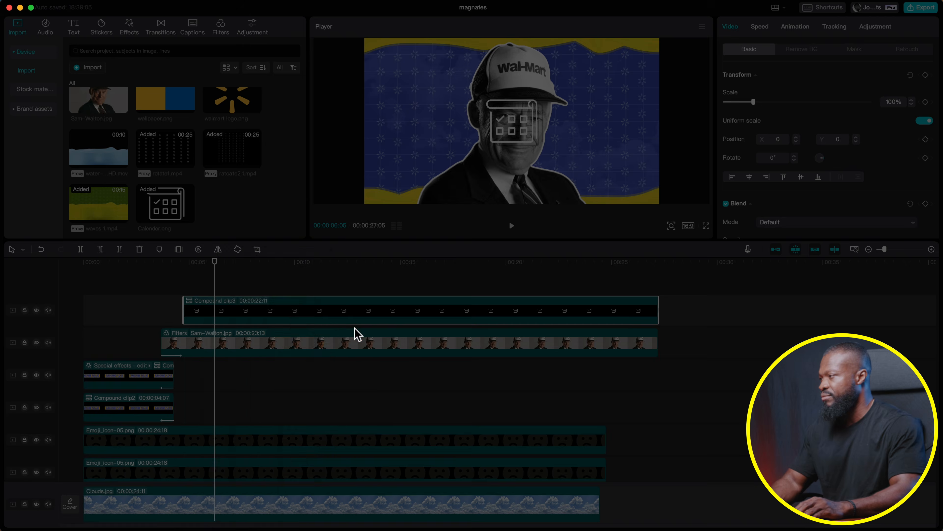
Delete the calendar compound clip segments before and after the freeze frame
{"action": "left_click", "coordinate": [350, 316]}
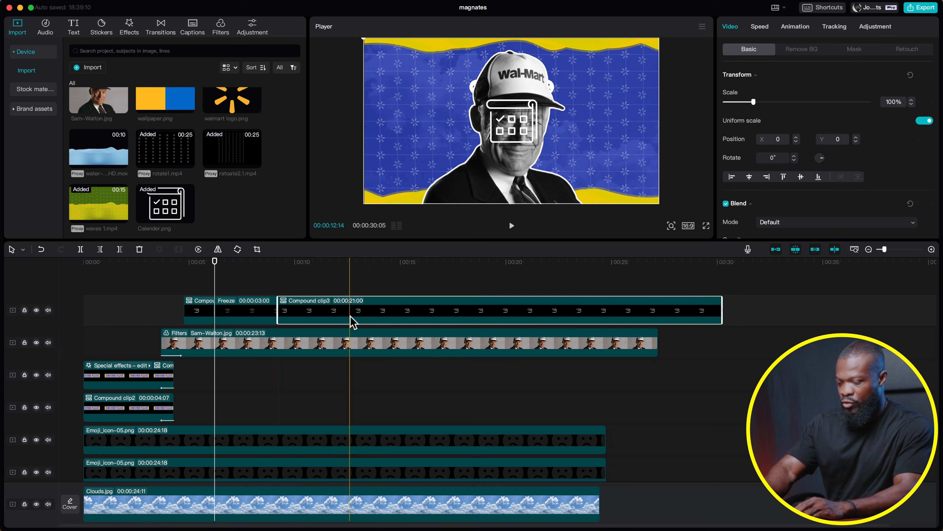
{"action": "key", "text": "Delete"}
{"action": "left_click", "coordinate": [203, 316]}
{"action": "key", "text": "Delete"}
Extend the calendar freeze frame at both ends to a duration of 00:00:21:07, nearly reaching the portrait clip's end
{"action": "left_click_drag", "start_coordinate": [227, 316], "coordinate": [216, 316]}
{"action": "left_click_drag", "start_coordinate": [266, 319], "coordinate": [651, 324]}
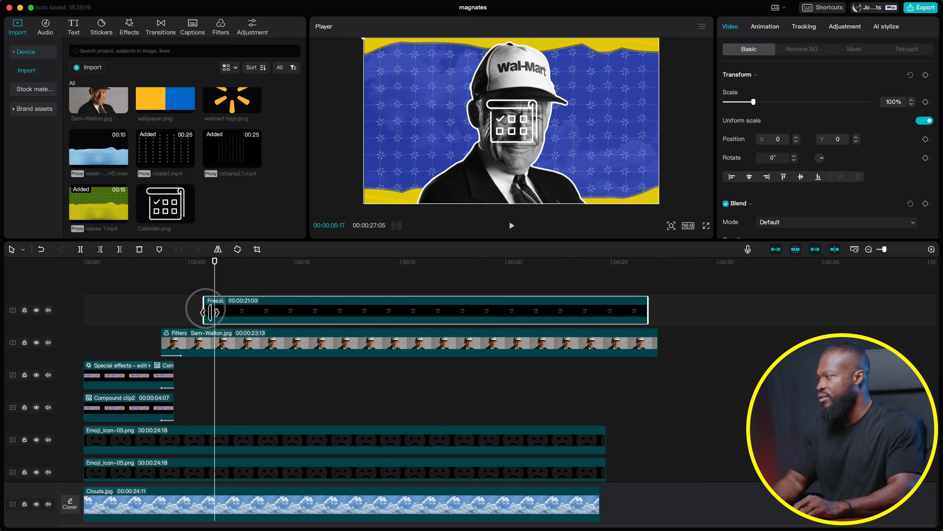
{"action": "left_click_drag", "start_coordinate": [211, 312], "coordinate": [204, 311]}
Apply the Play Pendulum effect to the calendar freeze frame with twist 4 and strength 20
{"action": "left_click", "coordinate": [130, 28]}
{"action": "left_click", "coordinate": [187, 117]}
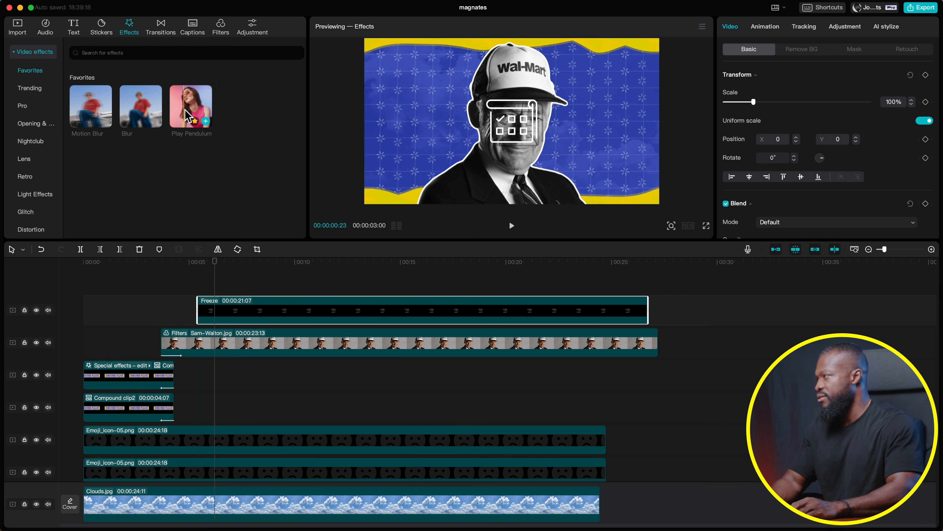
{"action": "left_click_drag", "start_coordinate": [186, 108], "coordinate": [227, 313]}
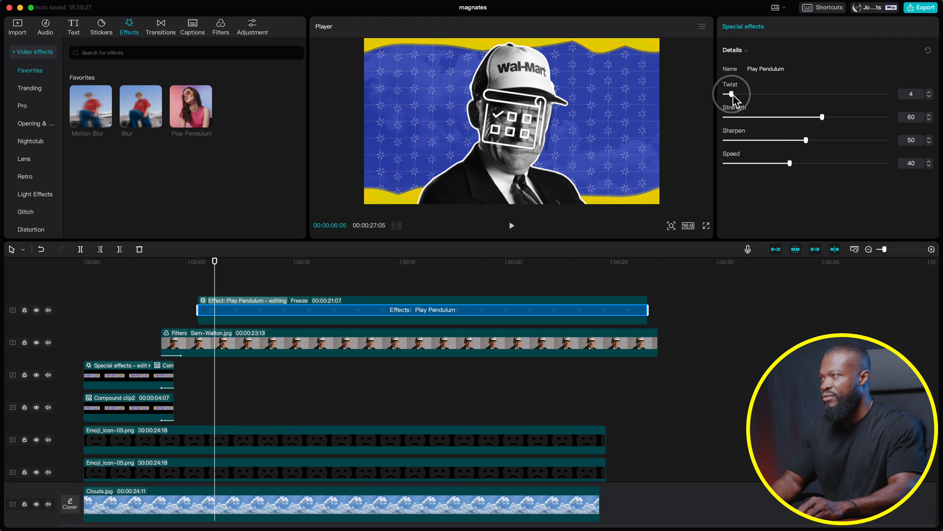
{"action": "left_click", "coordinate": [758, 118]}
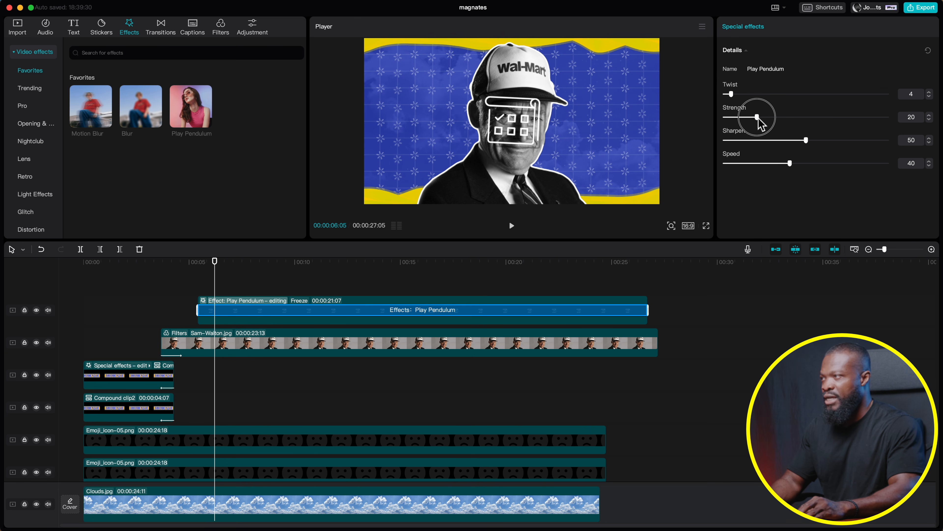
{"action": "left_click", "coordinate": [294, 287]}
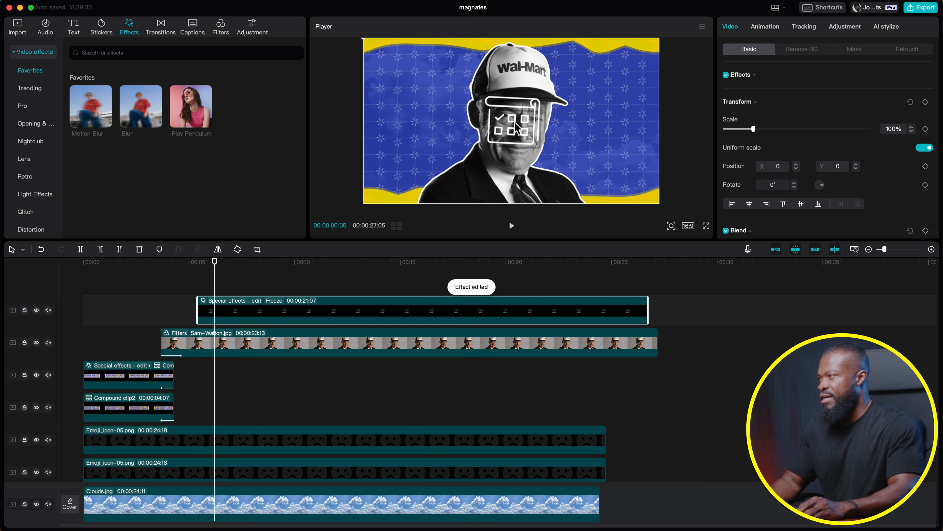
Place the calendar icon beside the portrait at 94% scale, X -1309 and Y 335, and give it the Zoom In entrance animation
{"action": "left_click_drag", "start_coordinate": [432, 116], "coordinate": [415, 97]}
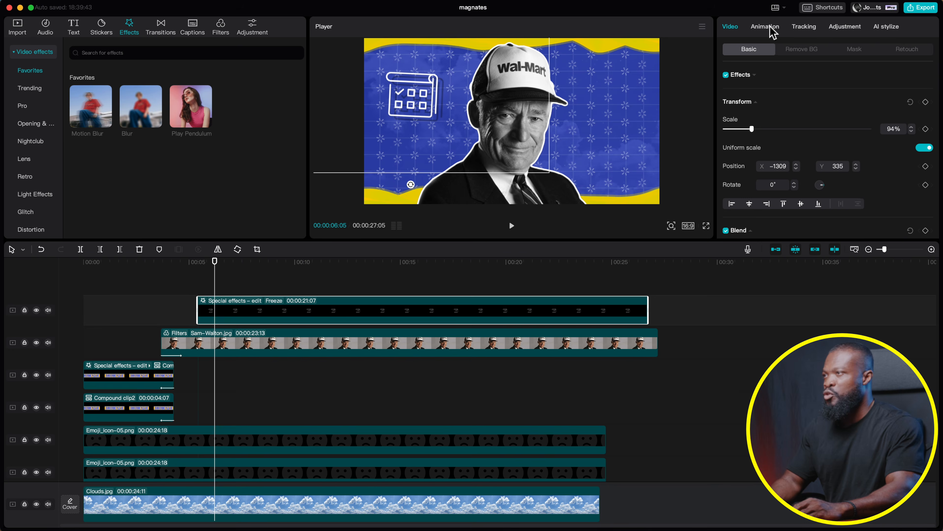
{"action": "left_click", "coordinate": [774, 32]}
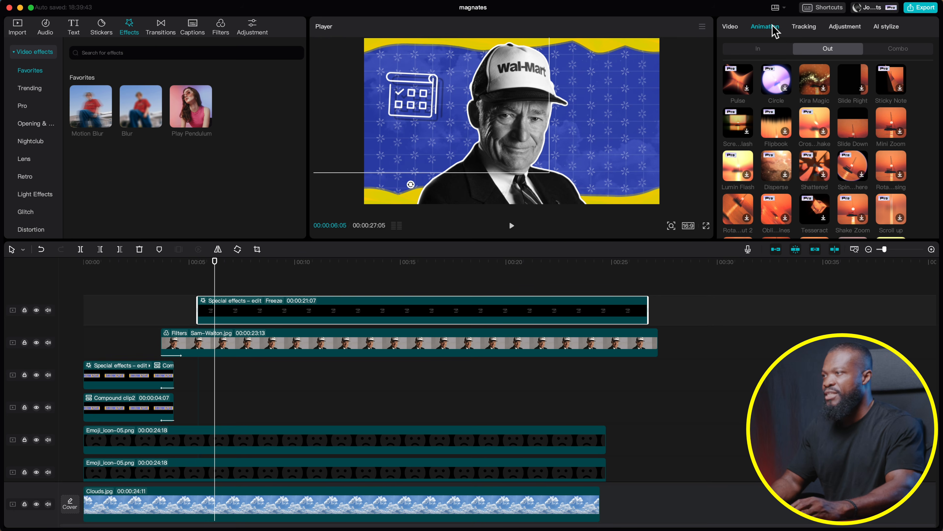
{"action": "left_click", "coordinate": [743, 52]}
{"action": "scroll", "coordinate": [886, 136], "scroll_direction": "up", "scroll_amount": 4}
{"action": "left_click", "coordinate": [852, 91]}
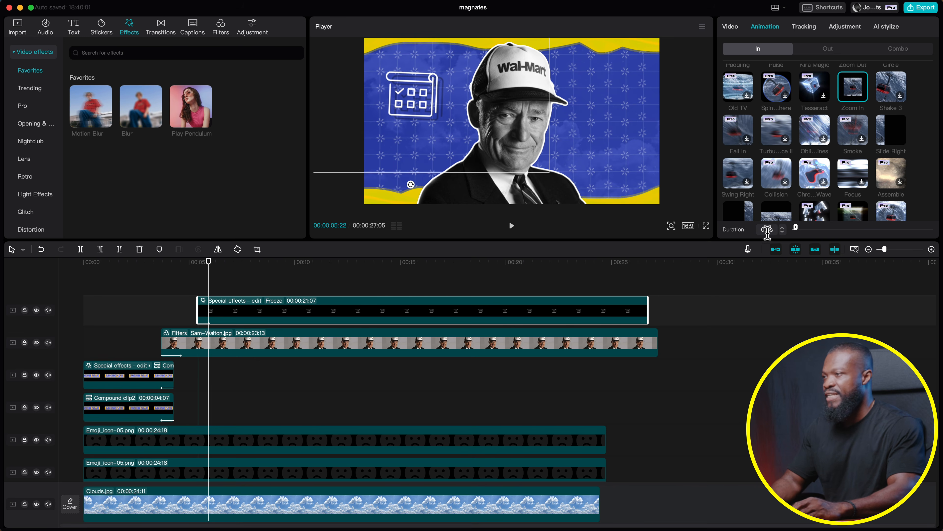
{"action": "left_click", "coordinate": [190, 290]}
{"action": "key", "text": "space"}
{"action": "key", "text": "space"}
{"action": "left_click", "coordinate": [213, 291]}
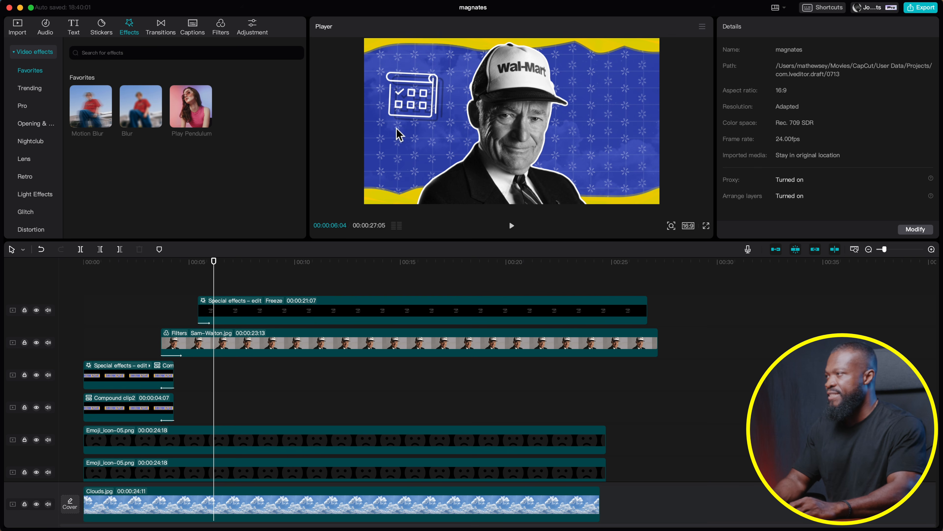
Add a default text clip on a new top track at about 00:00:06:00 and extend its end to about 19 seconds
{"action": "left_click", "coordinate": [76, 27]}
{"action": "left_click_drag", "start_coordinate": [89, 76], "coordinate": [211, 292]}
{"action": "left_click", "coordinate": [212, 287]}
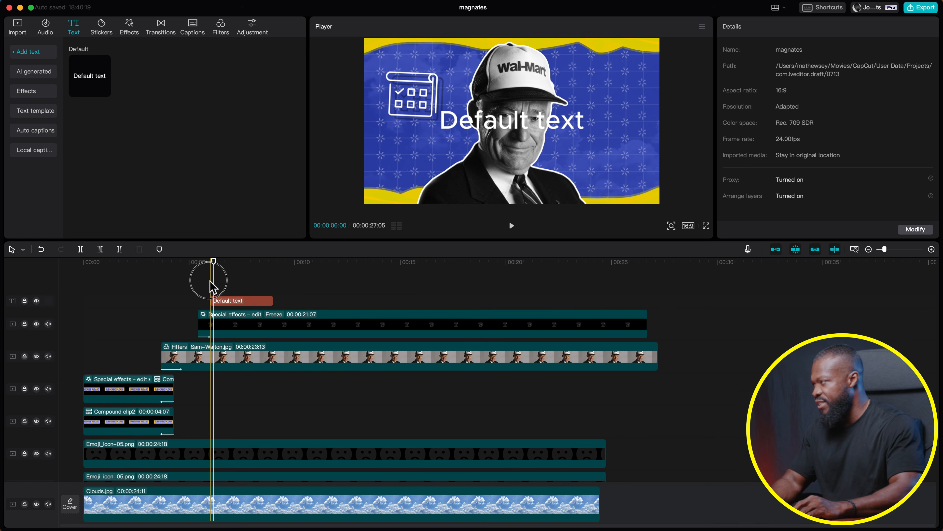
{"action": "left_click", "coordinate": [225, 303]}
{"action": "left_click_drag", "start_coordinate": [273, 301], "coordinate": [491, 302]}
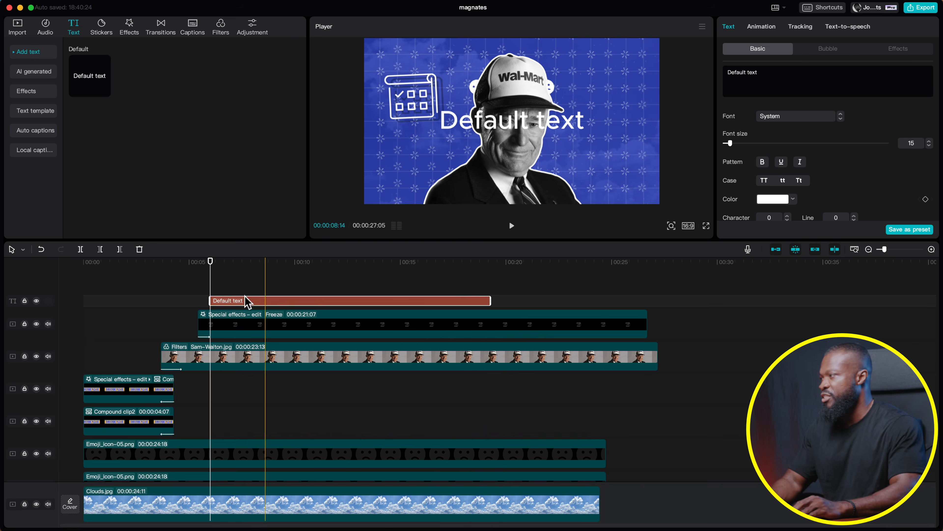
Replace the default text with "July 13th"
{"action": "left_click", "coordinate": [773, 72]}
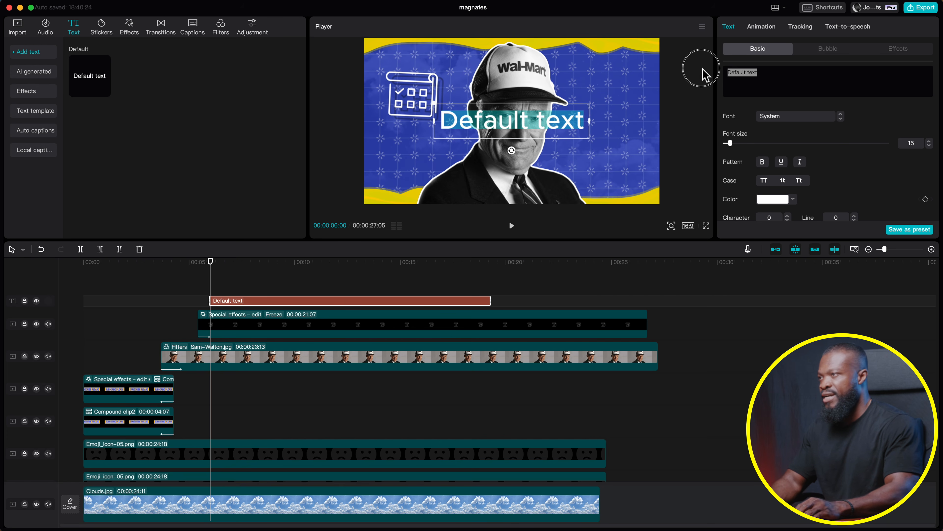
{"action": "key", "text": "BackSpace"}
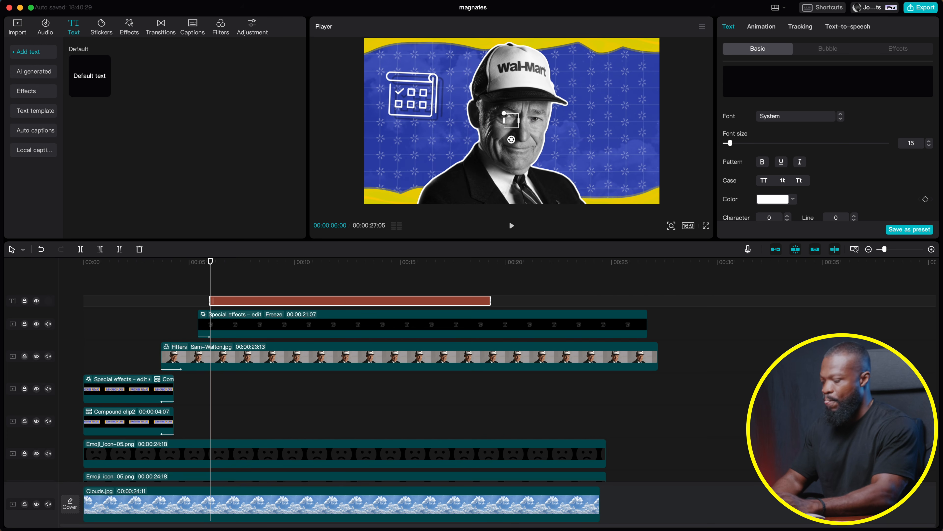
{"action": "type", "text": "July 13th"}
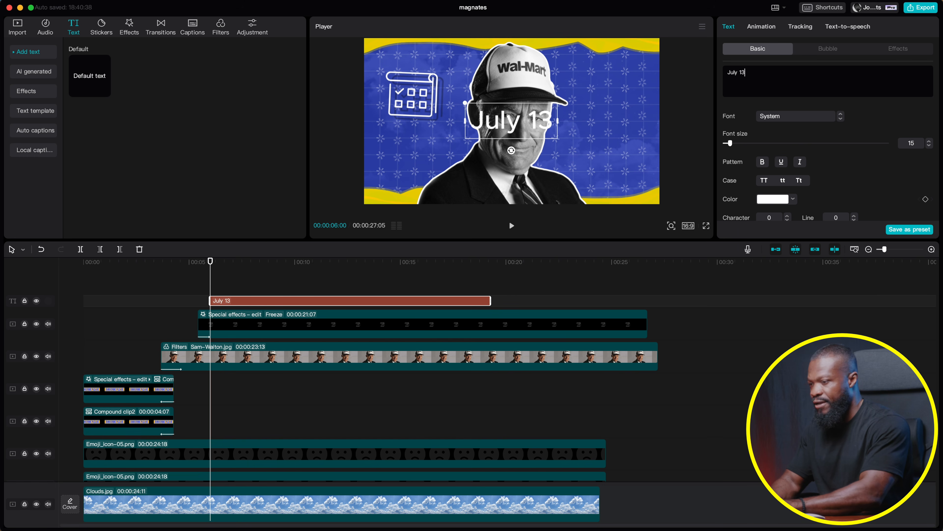
Set the July 13th text's font to Montserrat and its color to yellow
{"action": "left_click", "coordinate": [780, 116]}
{"action": "scroll", "coordinate": [788, 182], "scroll_direction": "up", "scroll_amount": 2}
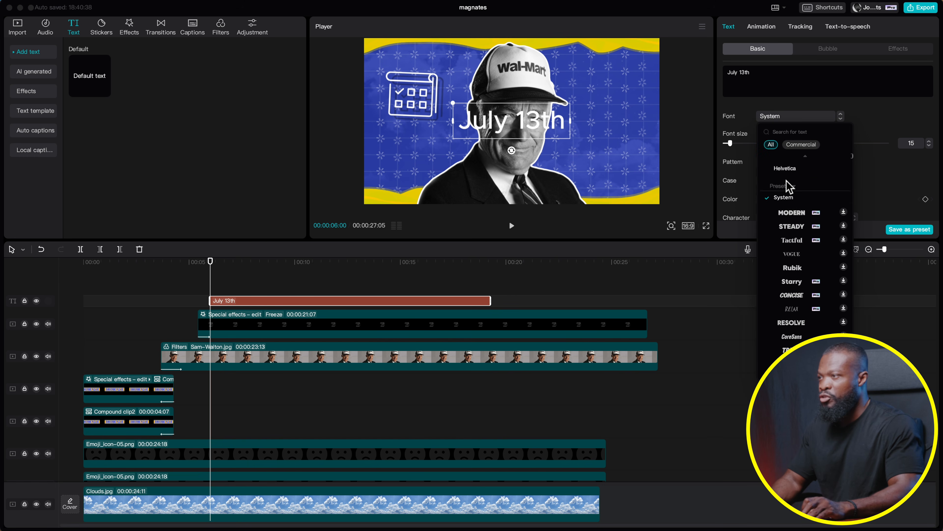
{"action": "left_click", "coordinate": [791, 177]}
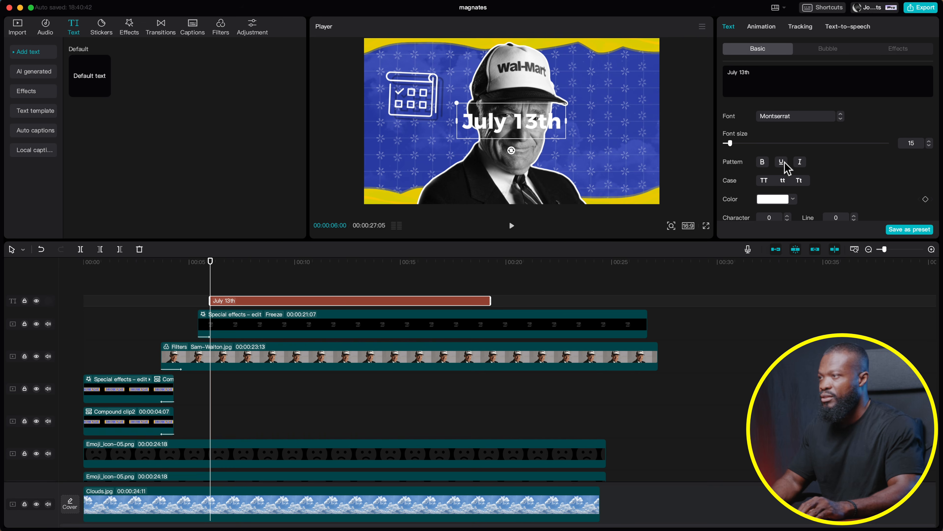
{"action": "left_click", "coordinate": [775, 199]}
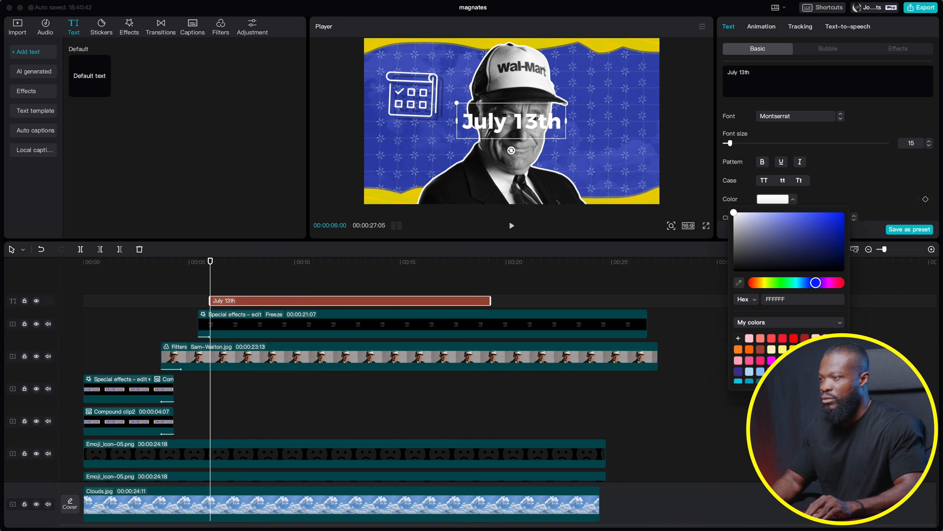
{"action": "left_click", "coordinate": [783, 348]}
Add a shadow at 58% opacity to the July 13th text, then scale it to 59% and place it beneath the calendar icon
{"action": "scroll", "coordinate": [779, 190], "scroll_direction": "down", "scroll_amount": 6}
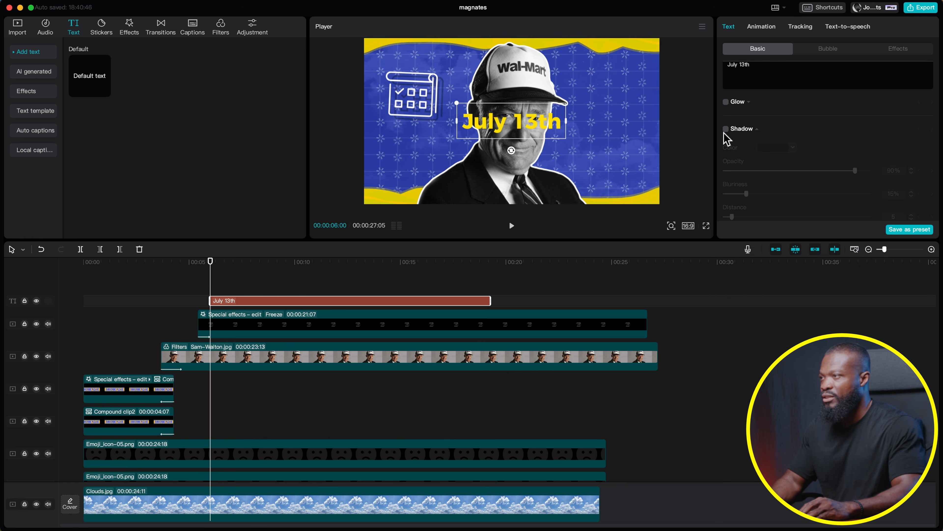
{"action": "left_click", "coordinate": [726, 129]}
{"action": "left_click_drag", "start_coordinate": [819, 171], "coordinate": [809, 171]}
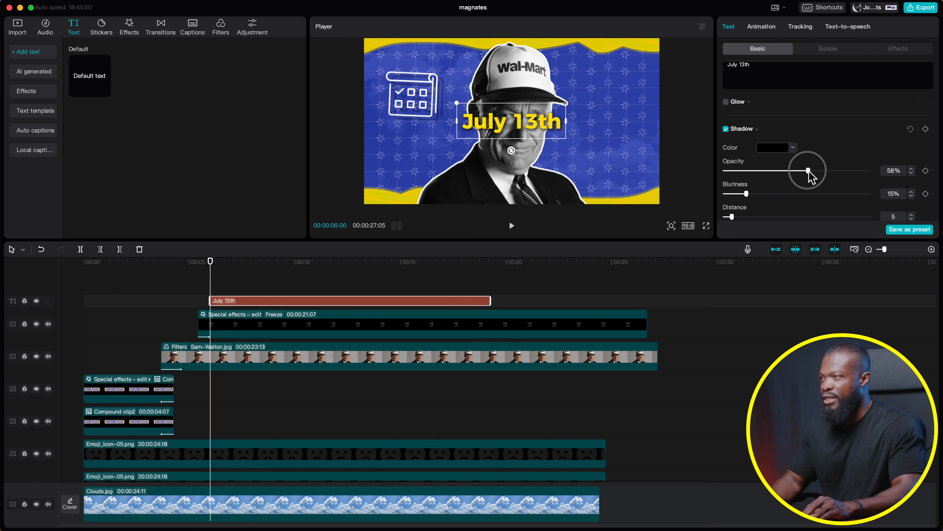
{"action": "scroll", "coordinate": [802, 171], "scroll_direction": "down", "scroll_amount": 5}
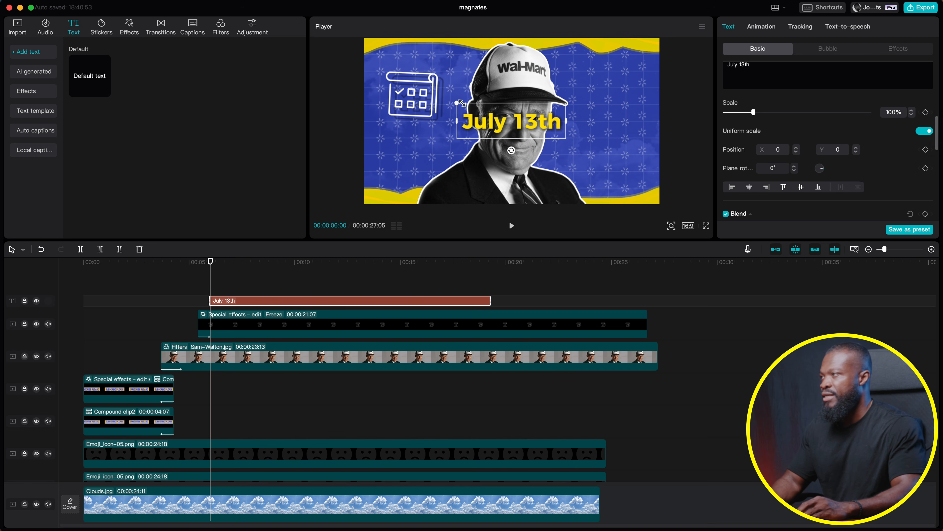
{"action": "left_click_drag", "start_coordinate": [457, 102], "coordinate": [407, 137]}
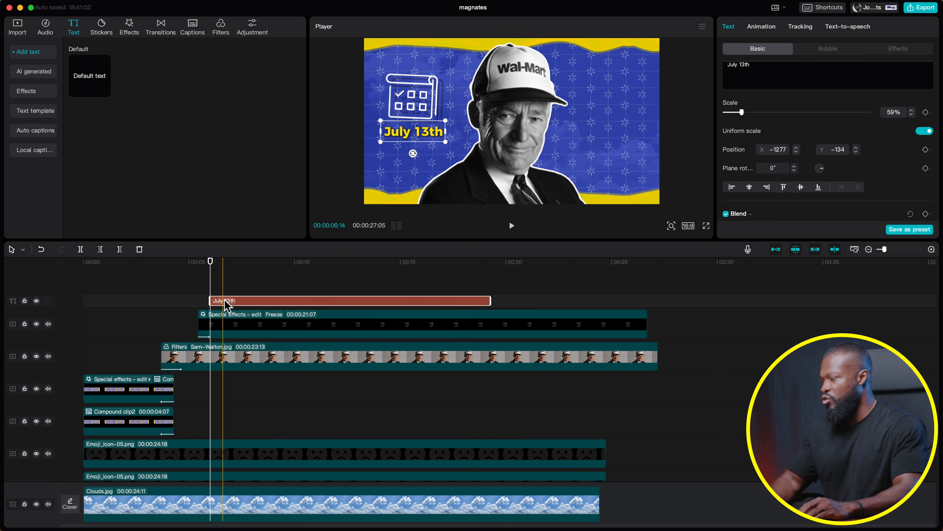
Duplicate the July 13th text clip onto the track above from about 7 seconds, placing the copy below the original and changing it to "2024"
{"action": "left_click_drag", "start_coordinate": [224, 300], "coordinate": [248, 293]}
{"action": "left_click", "coordinate": [252, 298]}
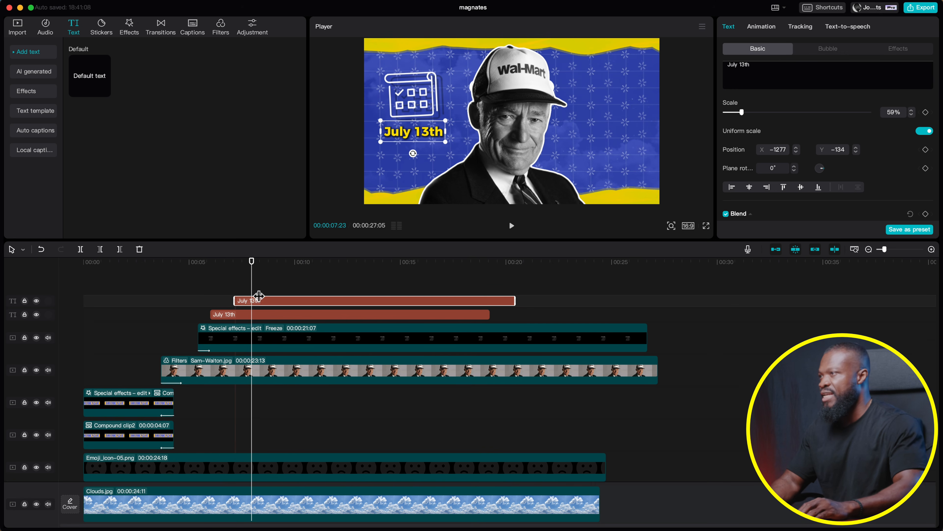
{"action": "left_click_drag", "start_coordinate": [413, 141], "coordinate": [412, 160]}
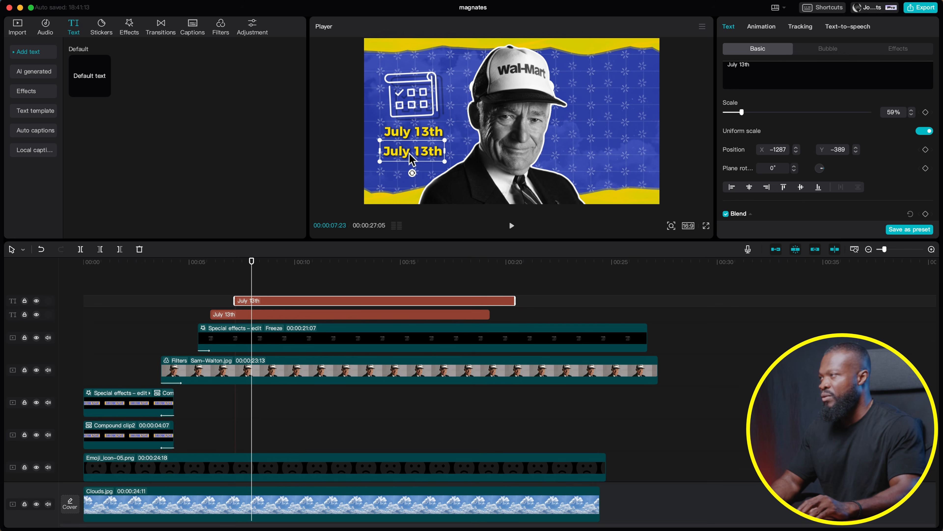
{"action": "key", "text": "super+a"}
{"action": "key", "text": "BackSpace"}
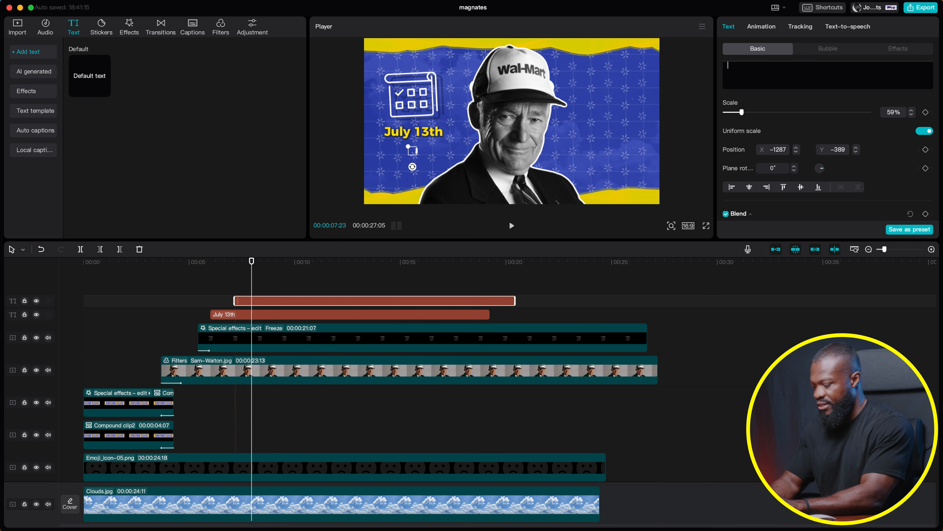
{"action": "type", "text": "2024"}
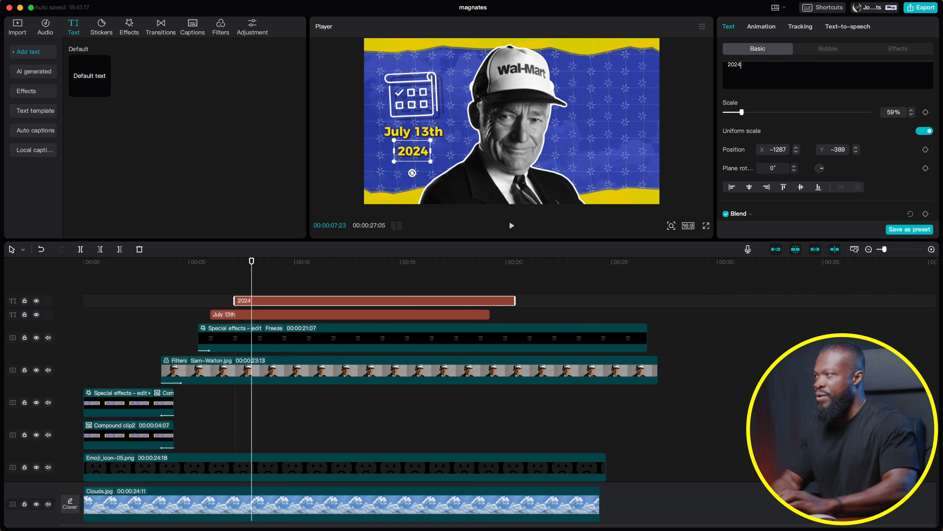
Set the 2024 text's character spacing to 3 and enlarge it slightly wider than the July 13th line
{"action": "mouse_move", "coordinate": [431, 140]}
{"action": "left_mouse_down"}
{"action": "mouse_move", "coordinate": [458, 133]}
{"action": "mouse_move", "coordinate": [439, 137]}
{"action": "left_mouse_up"}
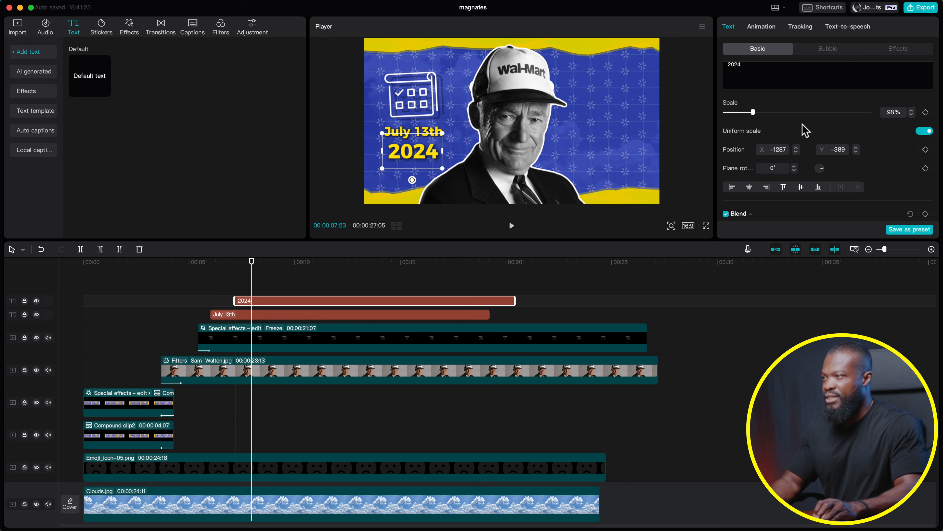
{"action": "scroll", "coordinate": [749, 175], "scroll_direction": "up", "scroll_amount": 5}
{"action": "left_click", "coordinate": [788, 164]}
{"action": "left_click", "coordinate": [788, 164]}
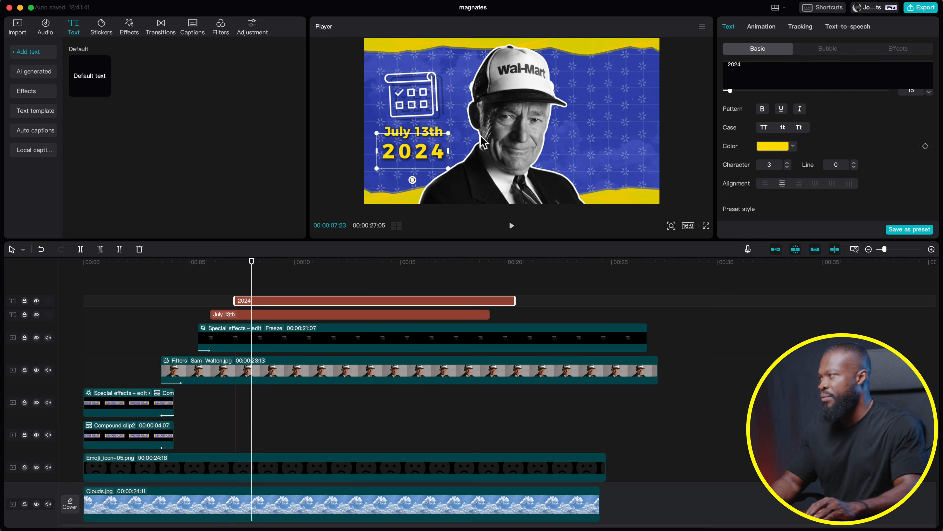
{"action": "left_click_drag", "start_coordinate": [449, 133], "coordinate": [453, 131]}
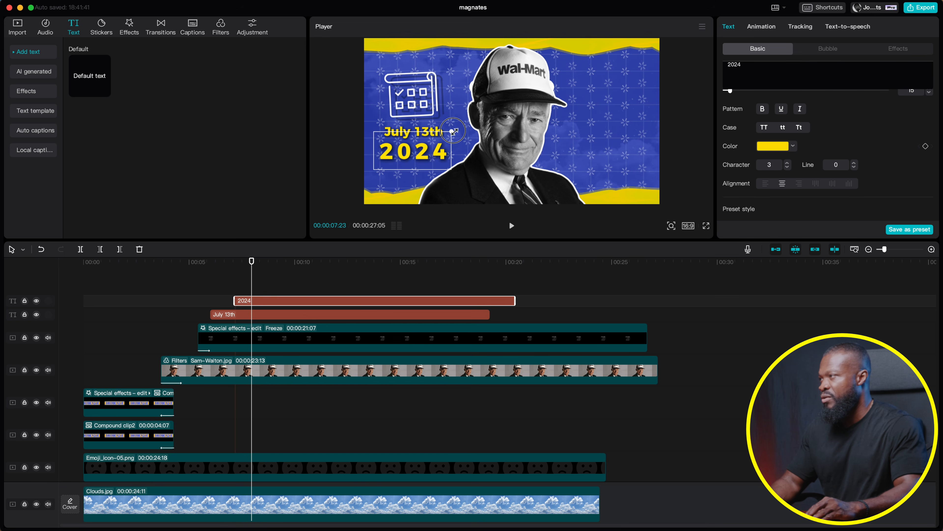
Apply the Type 2 entrance animation to the July 13th text with a duration of 0.8 s
{"action": "left_click", "coordinate": [222, 315]}
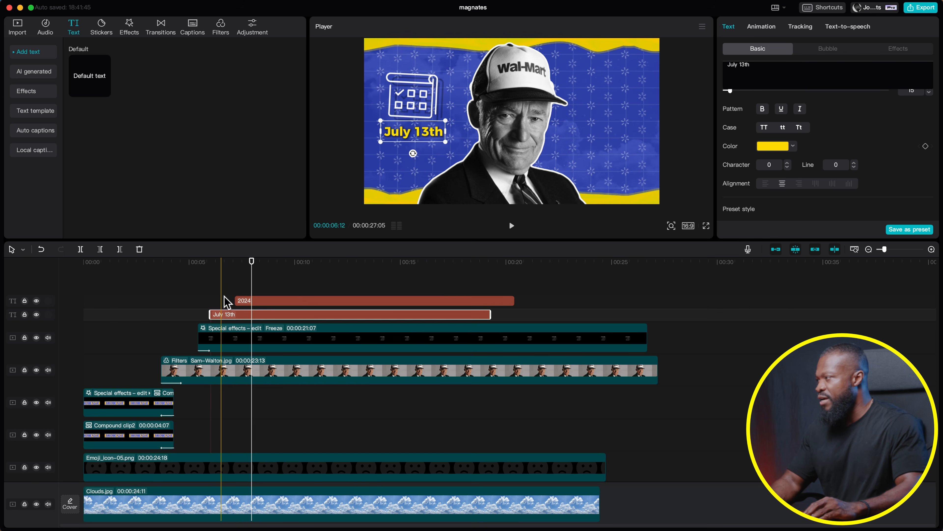
{"action": "left_click", "coordinate": [222, 265]}
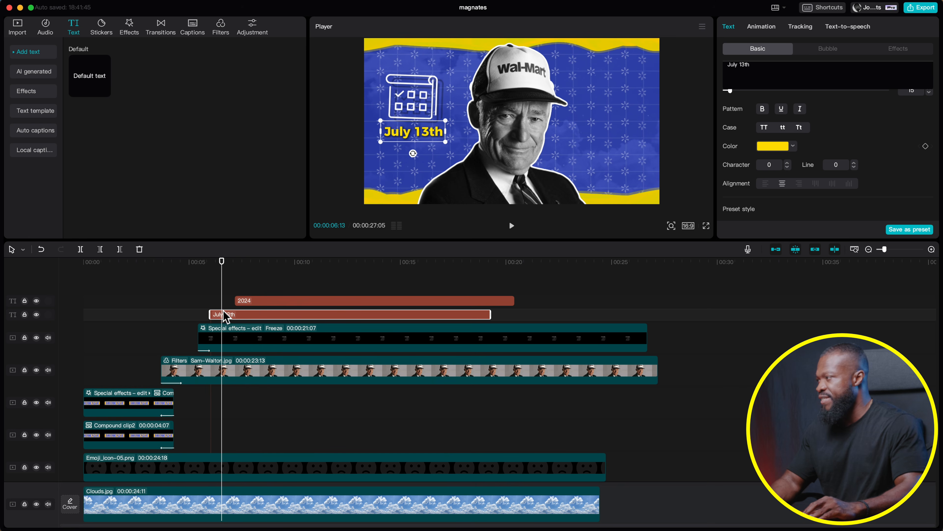
{"action": "left_click", "coordinate": [760, 29]}
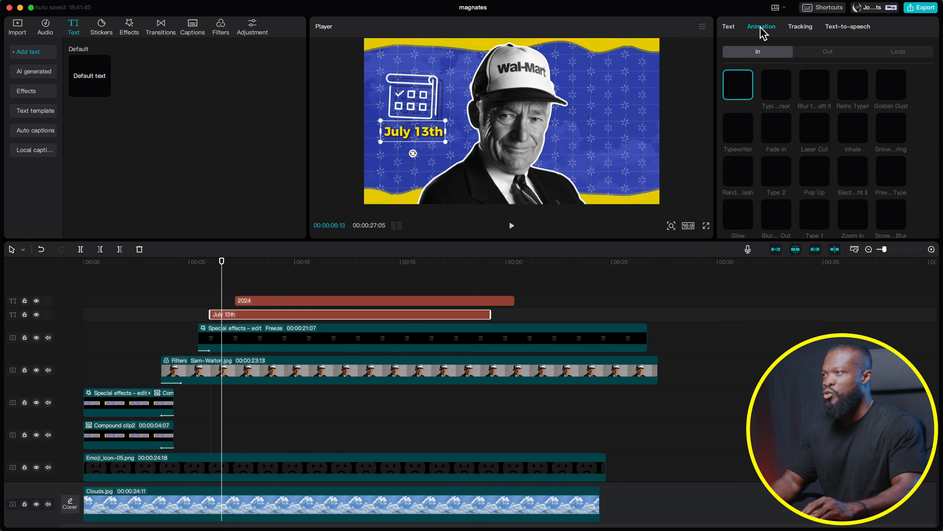
{"action": "scroll", "coordinate": [915, 146], "scroll_direction": "down", "scroll_amount": 3}
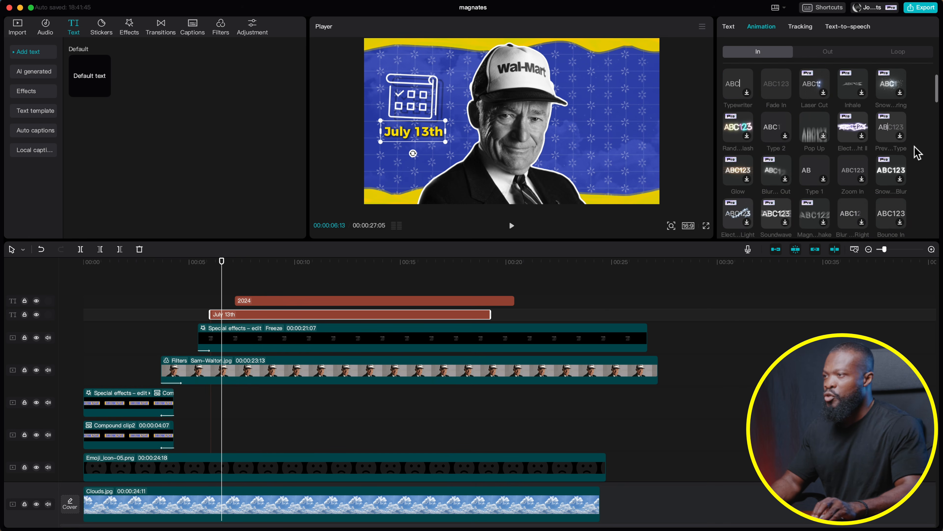
{"action": "scroll", "coordinate": [917, 152], "scroll_direction": "up", "scroll_amount": 2}
{"action": "left_click", "coordinate": [771, 155]}
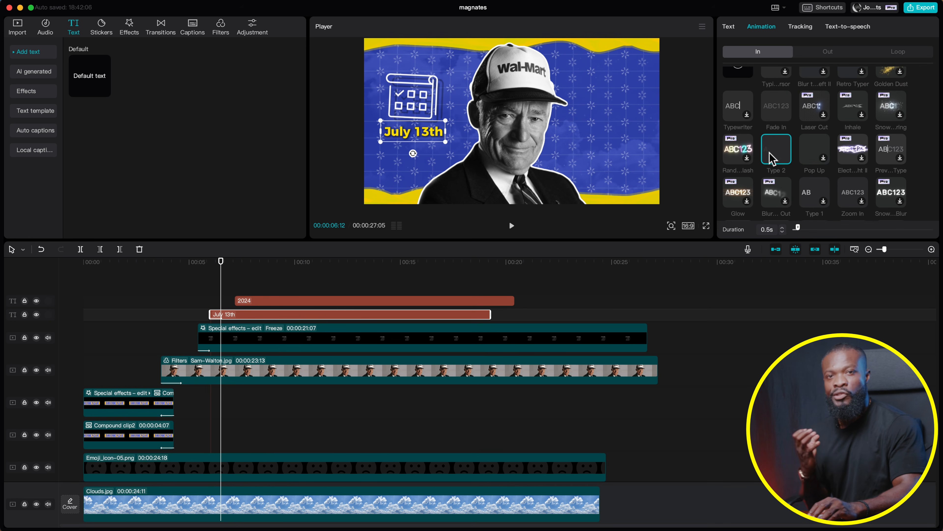
{"action": "left_click", "coordinate": [784, 228]}
{"action": "left_click", "coordinate": [784, 228]}
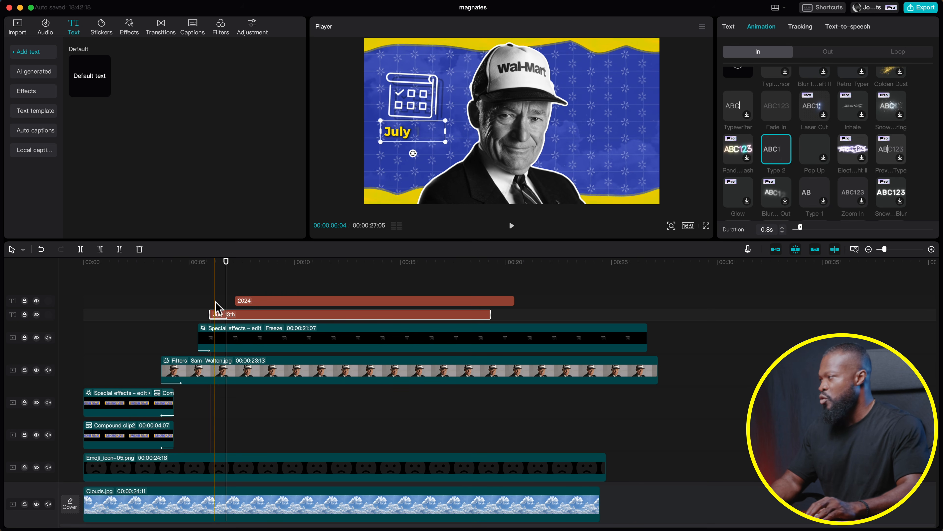
Move the 2024 text clip earlier so it starts where the July 13th entrance animation ends
{"action": "left_click_drag", "start_coordinate": [242, 300], "coordinate": [238, 286]}
{"action": "left_click", "coordinate": [279, 288]}
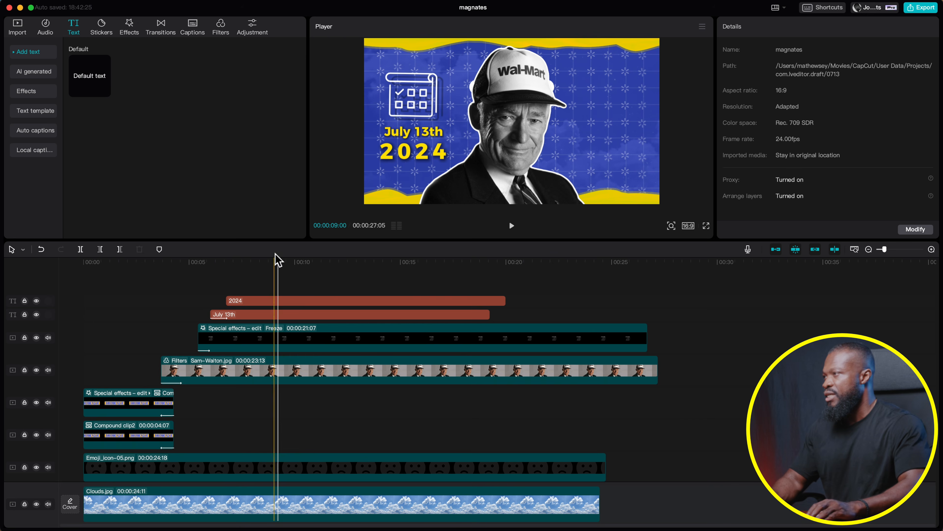
Add location_1-01.png on a new top track from about 7.5 seconds and extend it to a duration of 00:00:19:07
{"action": "left_click", "coordinate": [17, 34]}
{"action": "scroll", "coordinate": [224, 194], "scroll_direction": "up", "scroll_amount": 3}
{"action": "left_click", "coordinate": [232, 171]}
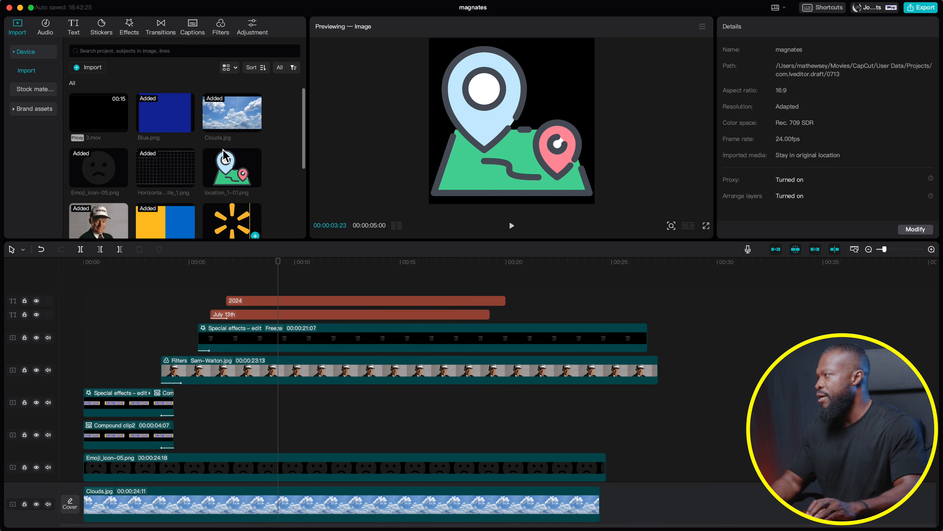
{"action": "left_click_drag", "start_coordinate": [233, 171], "coordinate": [239, 283]}
{"action": "left_click_drag", "start_coordinate": [347, 311], "coordinate": [645, 307]}
{"action": "left_click_drag", "start_coordinate": [285, 312], "coordinate": [288, 312]}
Desaturate the location icon with saturation -50 and raise its exposure to 10
{"action": "left_click", "coordinate": [845, 27]}
{"action": "scroll", "coordinate": [826, 109], "scroll_direction": "down", "scroll_amount": 5}
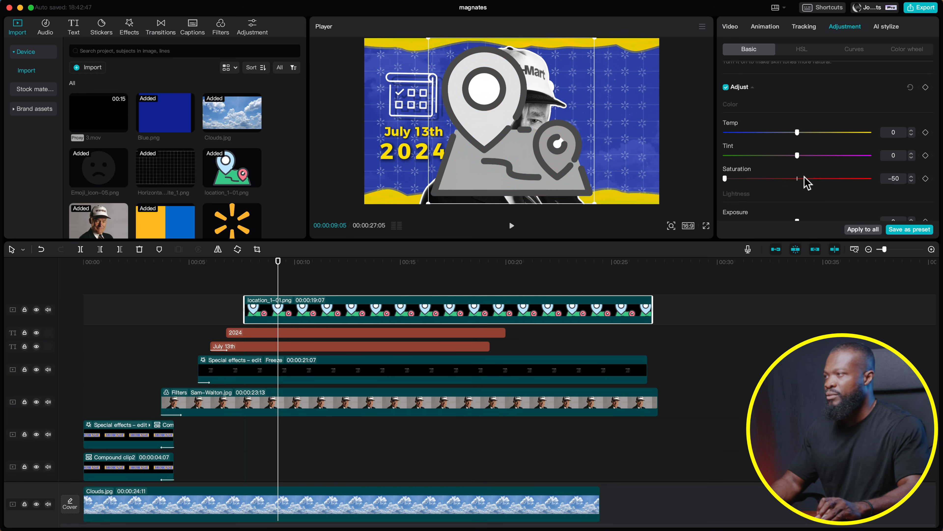
{"action": "scroll", "coordinate": [807, 182], "scroll_direction": "down", "scroll_amount": 3}
{"action": "left_click_drag", "start_coordinate": [802, 145], "coordinate": [812, 146]}
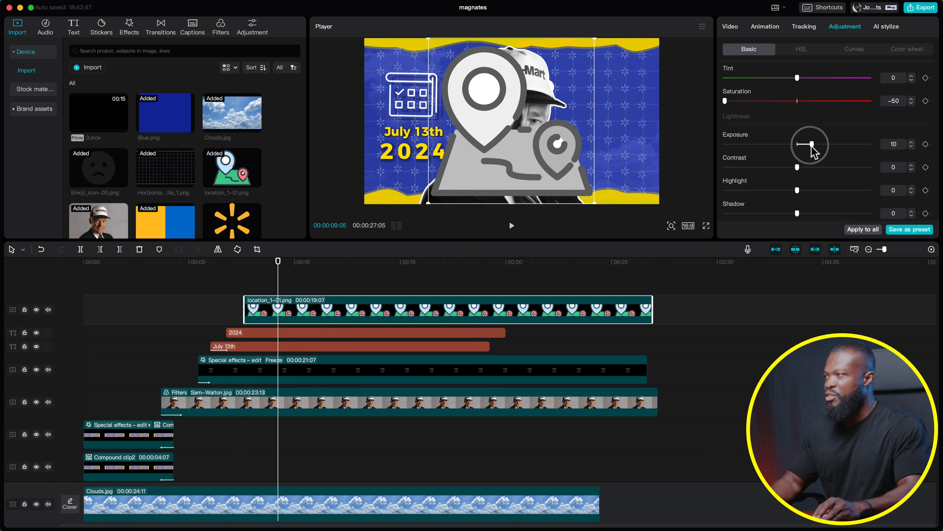
Shrink the location icon to roughly the calendar icon's size and duplicate its clip onto the track above
{"action": "left_click_drag", "start_coordinate": [428, 203], "coordinate": [493, 124]}
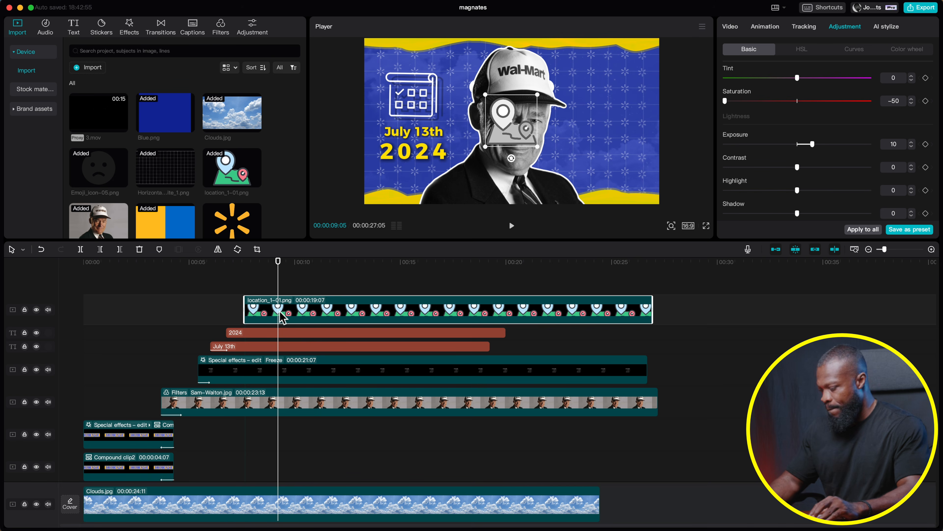
{"action": "left_click_drag", "start_coordinate": [279, 311], "coordinate": [280, 285]}
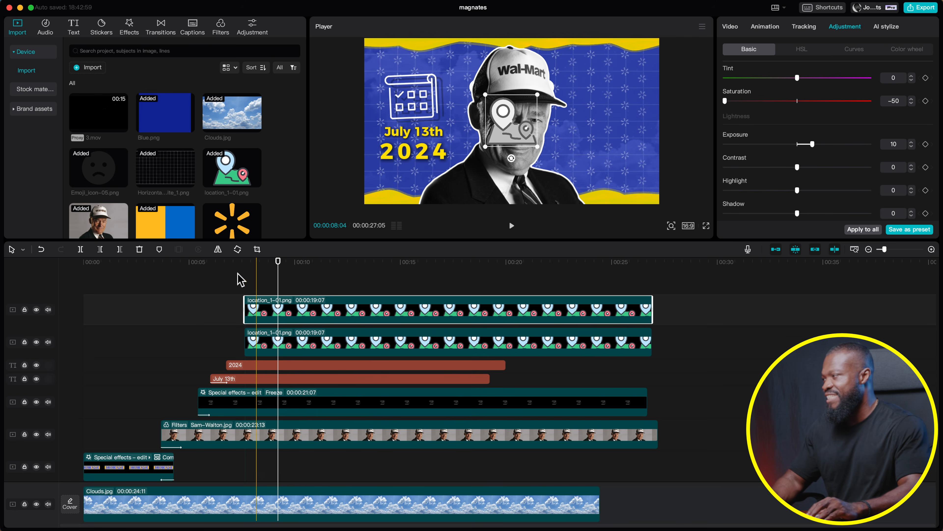
Offset the lower location icon copy slightly down and right, and darken it with exposure, highlight, shadow, whites and blacks at -50
{"action": "left_click", "coordinate": [303, 341]}
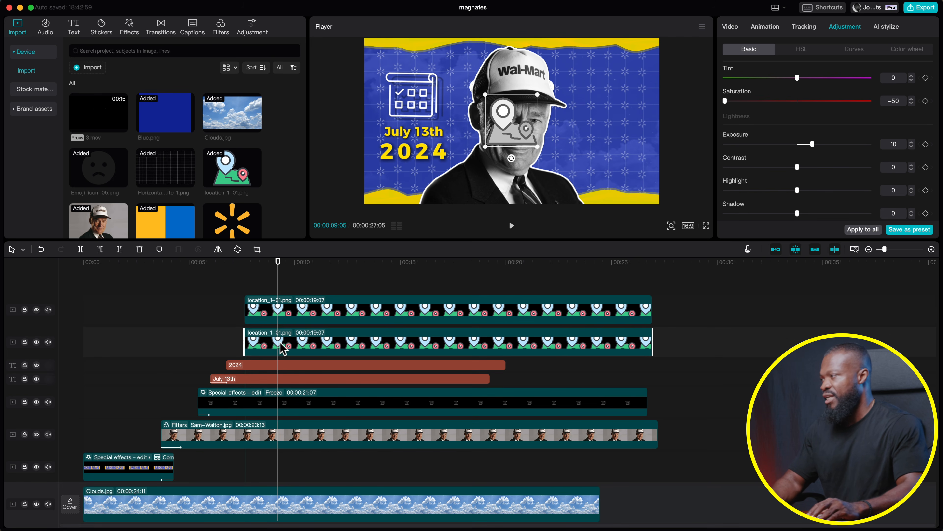
{"action": "left_click_drag", "start_coordinate": [520, 131], "coordinate": [522, 134]}
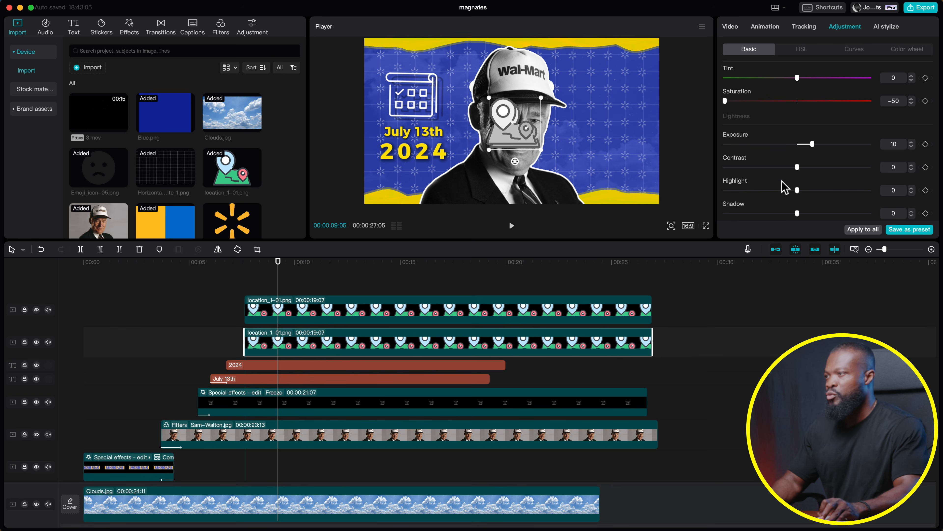
{"action": "scroll", "coordinate": [781, 184], "scroll_direction": "down", "scroll_amount": 2}
{"action": "left_click_drag", "start_coordinate": [787, 168], "coordinate": [693, 166]}
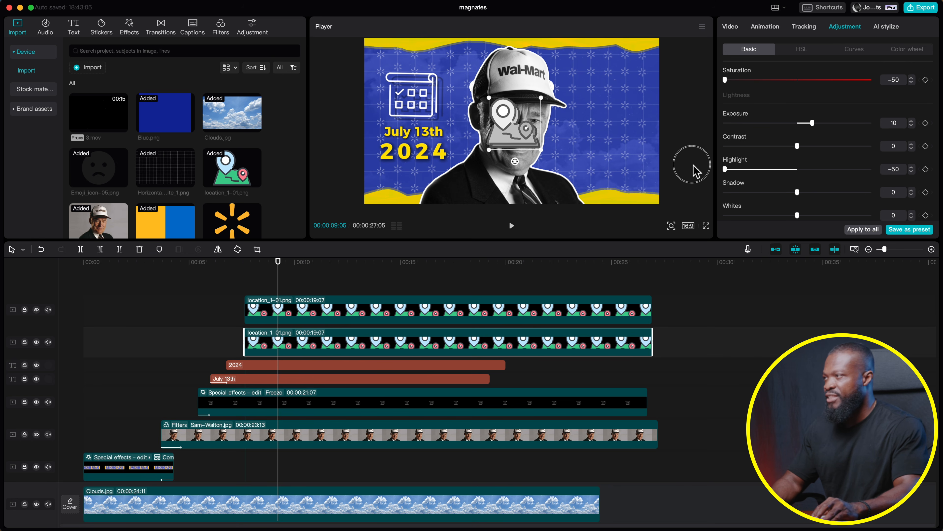
{"action": "left_click_drag", "start_coordinate": [758, 124], "coordinate": [697, 119]}
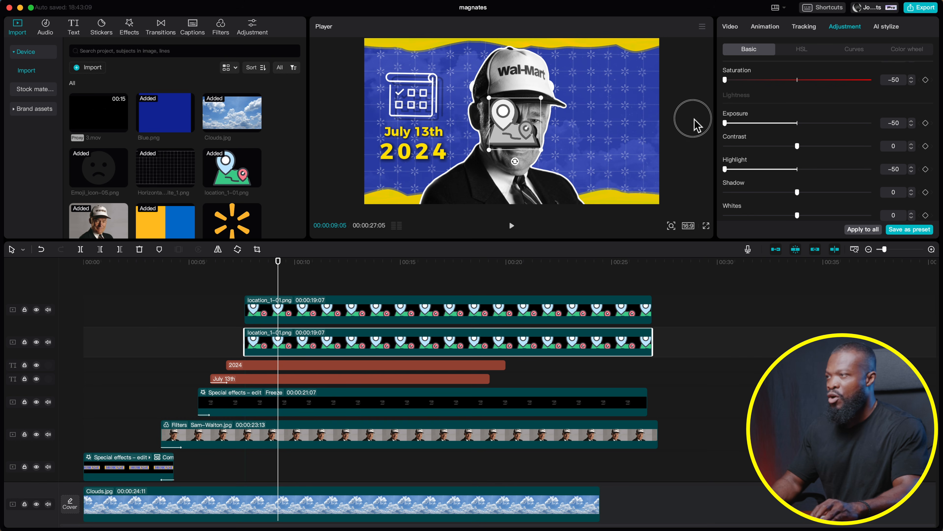
{"action": "left_click_drag", "start_coordinate": [797, 192], "coordinate": [701, 189]}
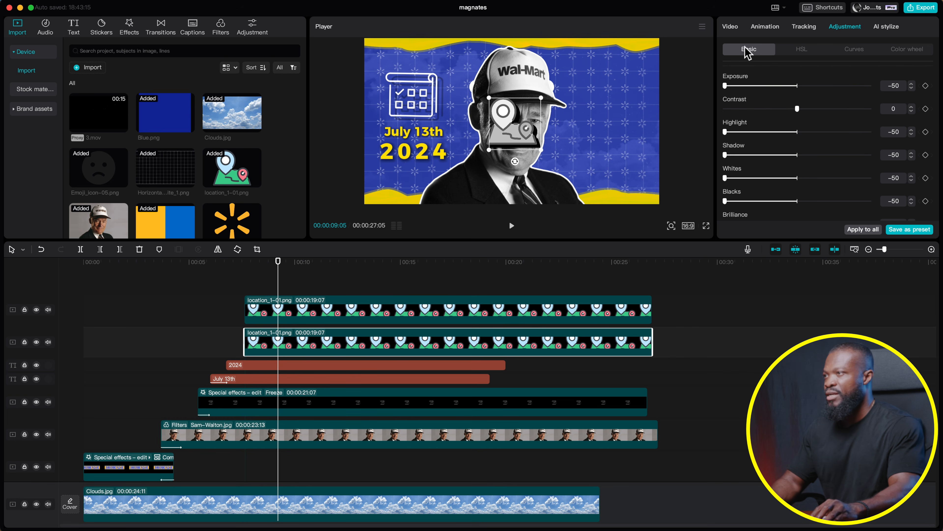
Reduce the darkened location copy's opacity to 27% and combine both location clips into one compound clip
{"action": "left_click", "coordinate": [730, 27]}
{"action": "scroll", "coordinate": [773, 171], "scroll_direction": "down", "scroll_amount": 4}
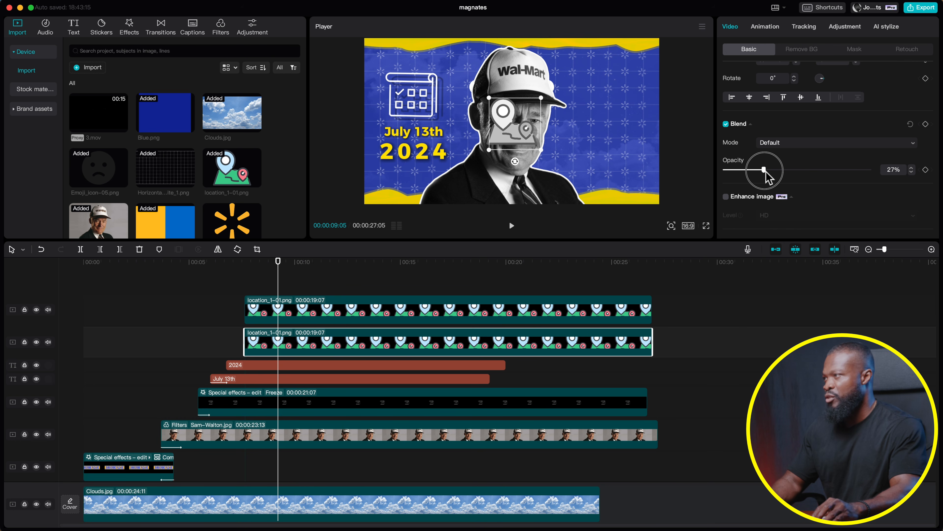
{"action": "left_click_drag", "start_coordinate": [273, 281], "coordinate": [286, 340]}
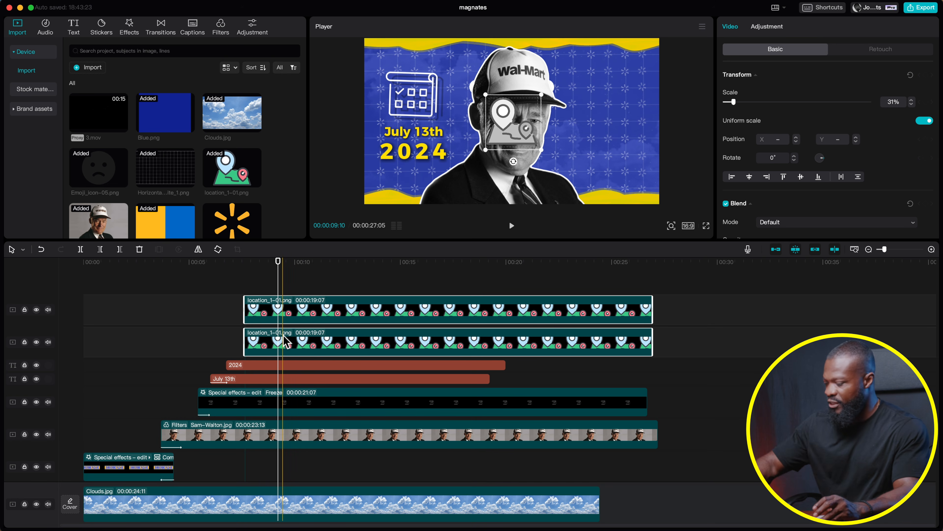
{"action": "key", "text": "alt+g"}
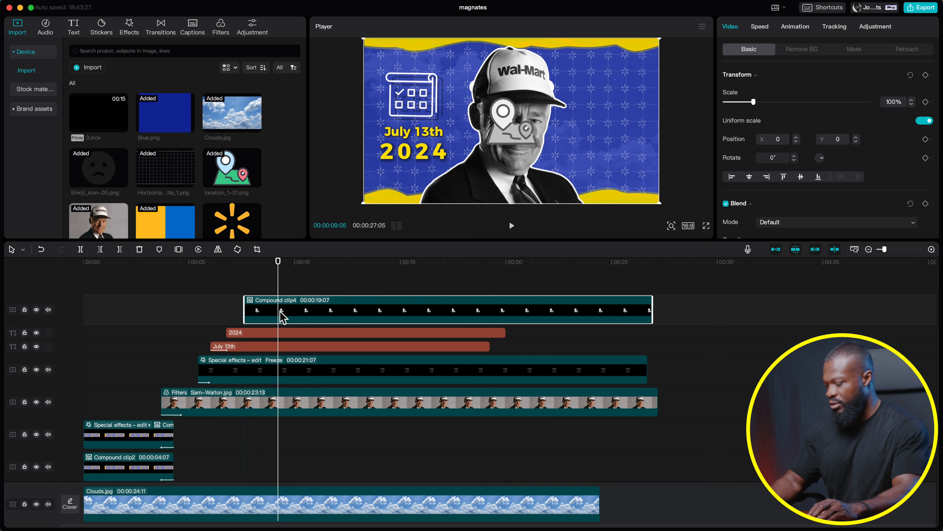
Turn the location compound clip into a freeze frame lasting 00:00:18:15 and position it at X 1315, Y 284, beside the portrait
{"action": "right_click", "coordinate": [279, 312]}
{"action": "mouse_move", "coordinate": [331, 351]}
{"action": "left_click", "coordinate": [412, 350]}
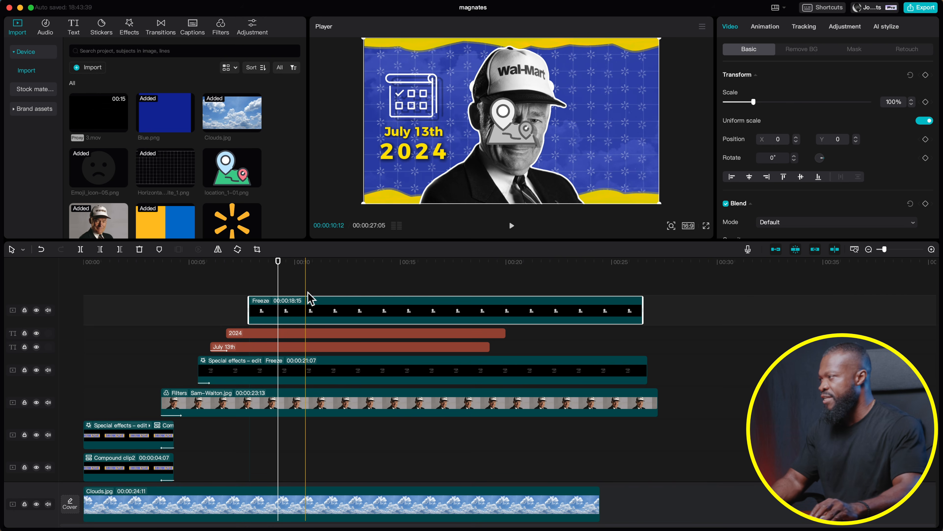
{"action": "left_click_drag", "start_coordinate": [514, 141], "coordinate": [615, 120]}
Apply the Play Pendulum effect to the location freeze clip with Twist 4 and Strength 24
{"action": "left_click", "coordinate": [129, 26]}
{"action": "left_click_drag", "start_coordinate": [189, 119], "coordinate": [278, 310]}
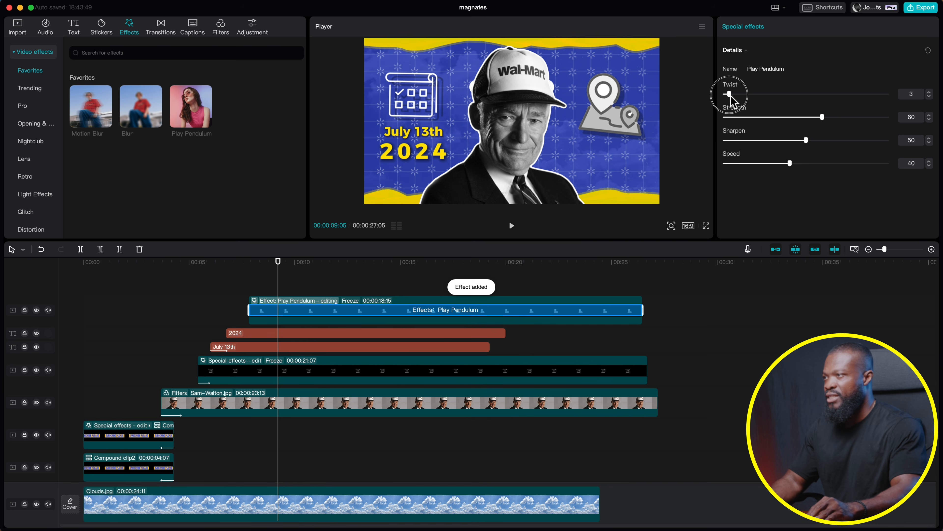
{"action": "left_click", "coordinate": [770, 117]}
{"action": "left_click_drag", "start_coordinate": [770, 119], "coordinate": [765, 120]}
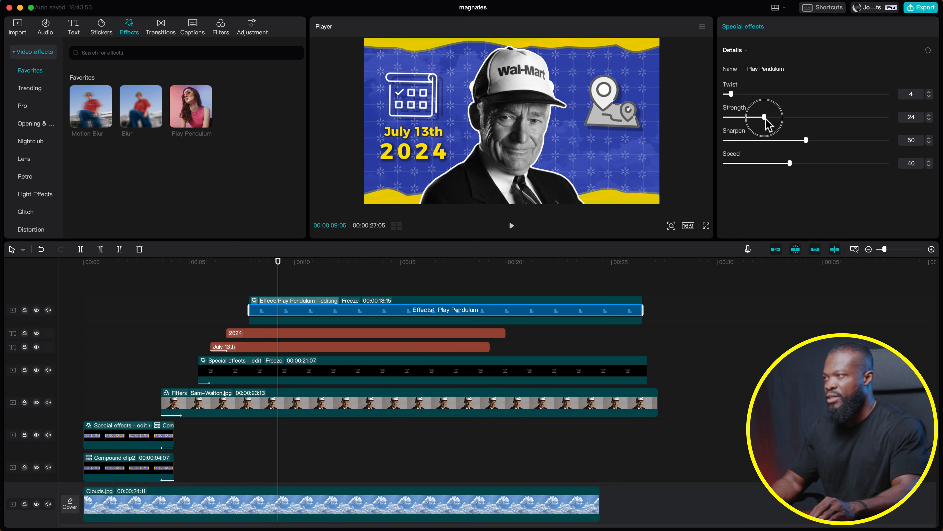
Give the location freeze clip a Zoom In entrance animation of 0.5 s
{"action": "left_click", "coordinate": [323, 320]}
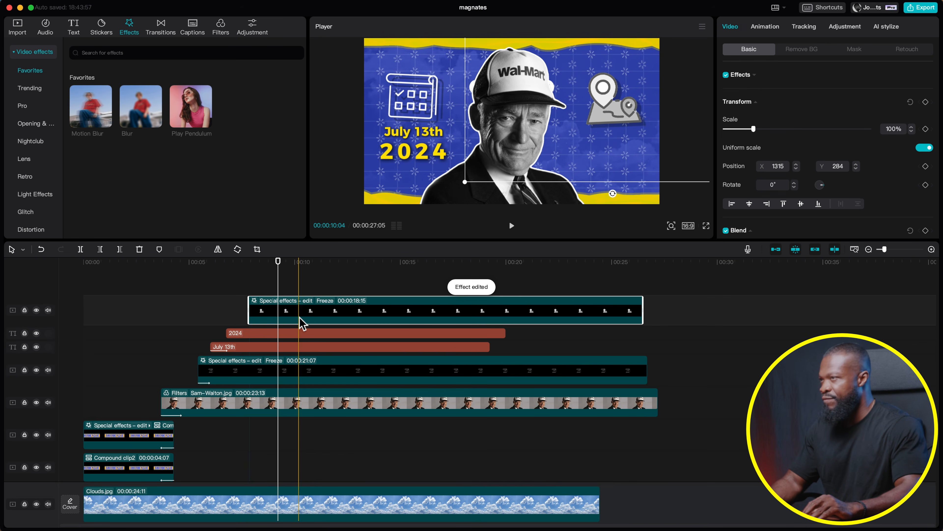
{"action": "left_click", "coordinate": [765, 27]}
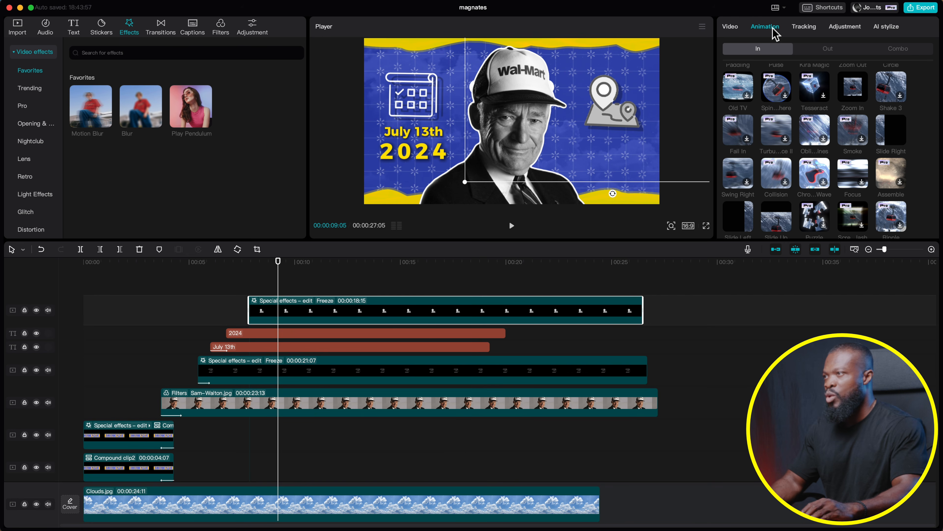
{"action": "scroll", "coordinate": [887, 146], "scroll_direction": "down", "scroll_amount": 3}
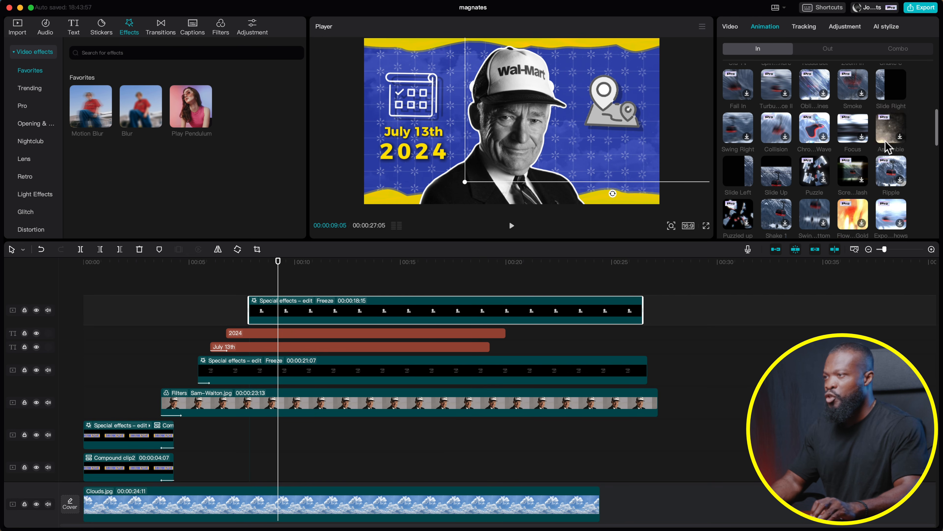
{"action": "scroll", "coordinate": [888, 148], "scroll_direction": "up", "scroll_amount": 3}
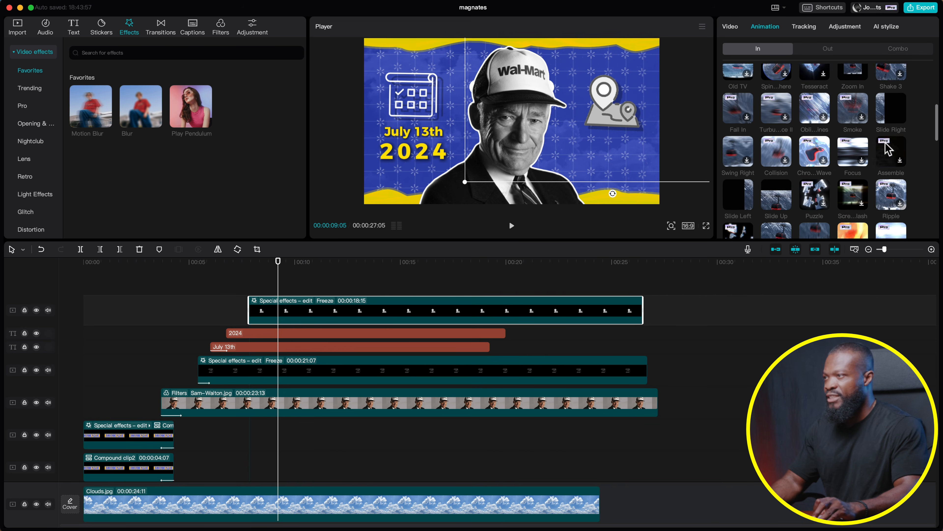
{"action": "left_click", "coordinate": [853, 102]}
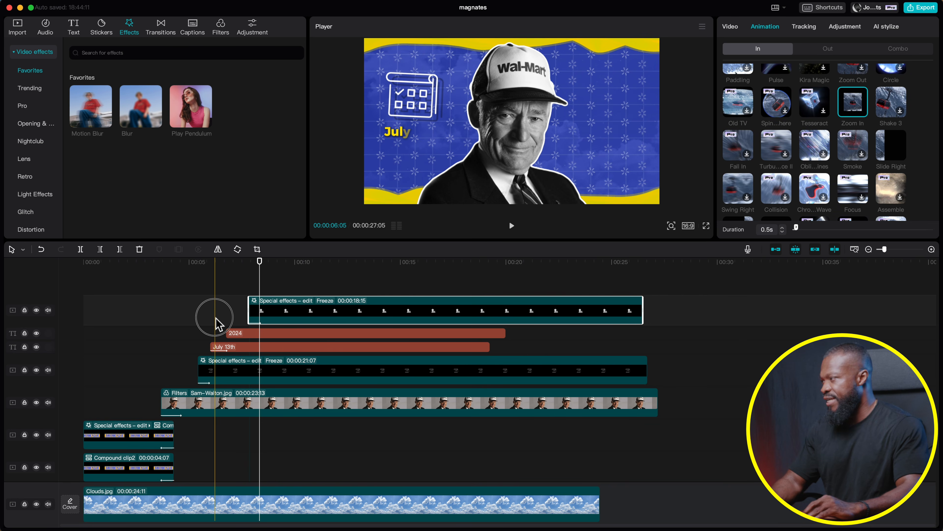
Duplicate the July 13th and 2024 text clips onto tracks above the location clip, starting at about 8.3 seconds
{"action": "left_click", "coordinate": [237, 334]}
{"action": "left_click", "coordinate": [242, 345], "text": "shift"}
{"action": "left_click_drag", "start_coordinate": [243, 351], "coordinate": [289, 289]}
Place the duplicated July 13th text beneath the location icon and change its wording to "Helsinki,"
{"action": "left_click", "coordinate": [273, 316]}
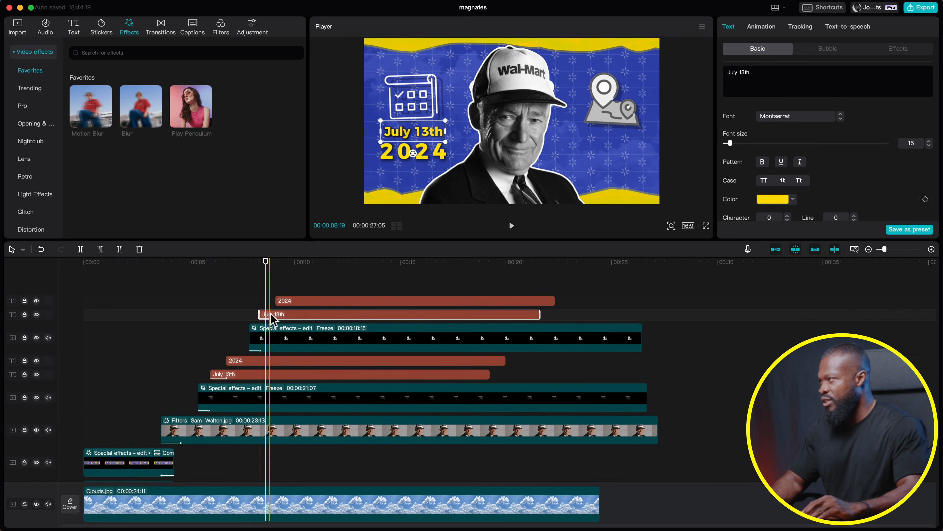
{"action": "left_click_drag", "start_coordinate": [406, 141], "coordinate": [620, 143]}
{"action": "double_click", "coordinate": [619, 138]}
{"action": "type", "text": "Helsin"}
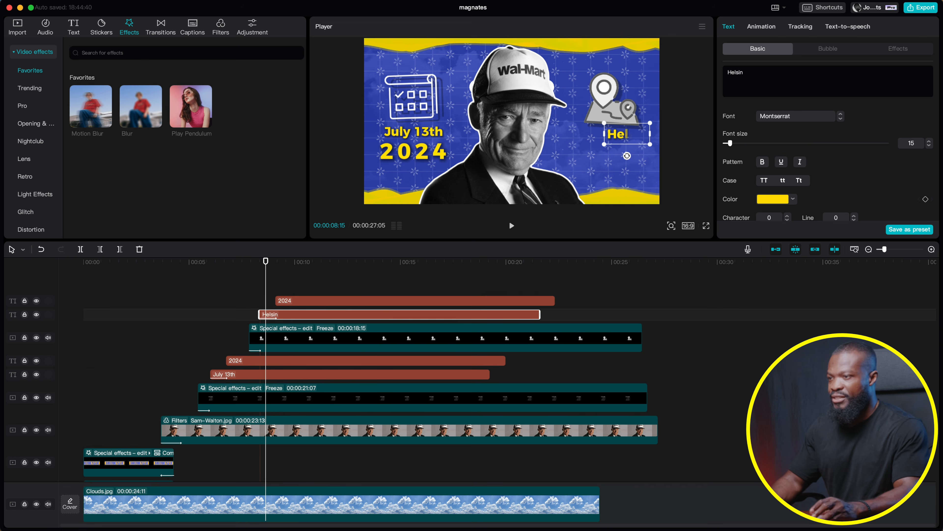
{"action": "type", "text": "ki"}
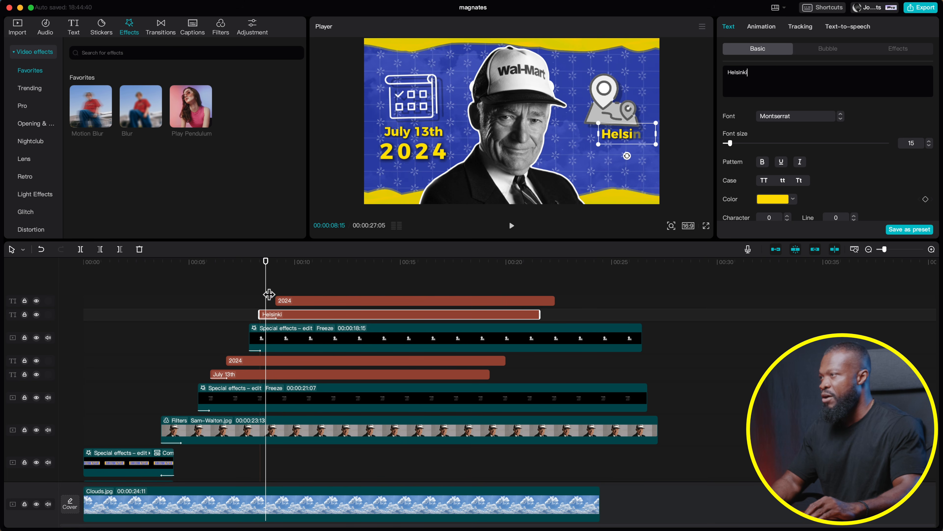
{"action": "left_click", "coordinate": [316, 262]}
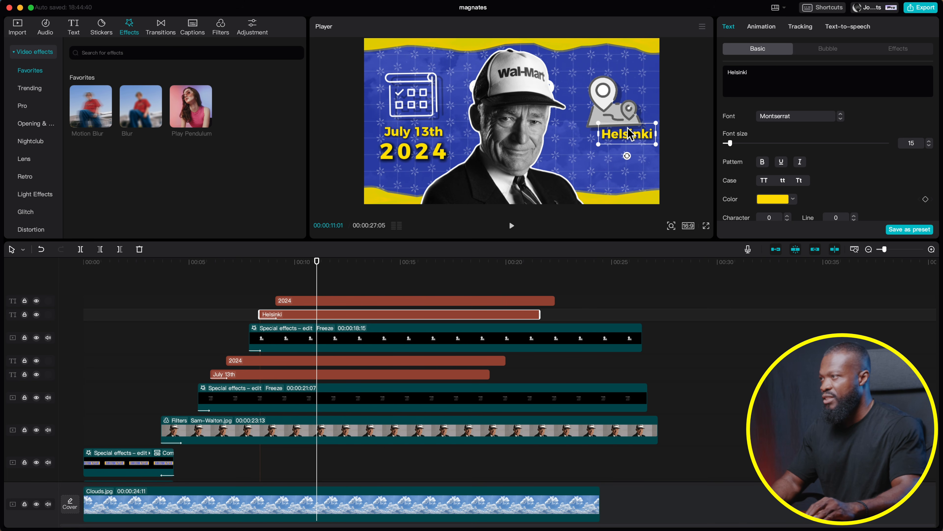
{"action": "type", "text": ","}
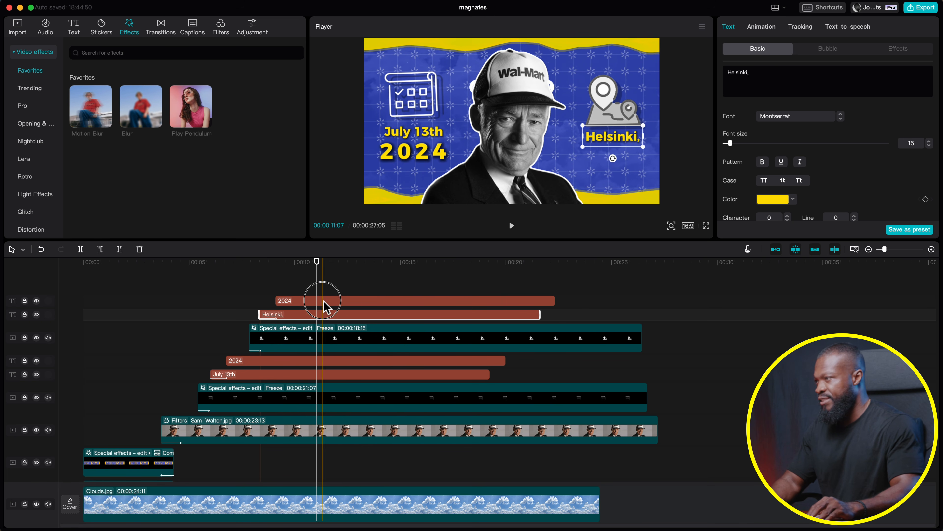
Place the duplicated 2024 text directly beneath "Helsinki," and change its wording to "FINLAND"
{"action": "left_click", "coordinate": [318, 301]}
{"action": "left_click_drag", "start_coordinate": [412, 161], "coordinate": [617, 164]}
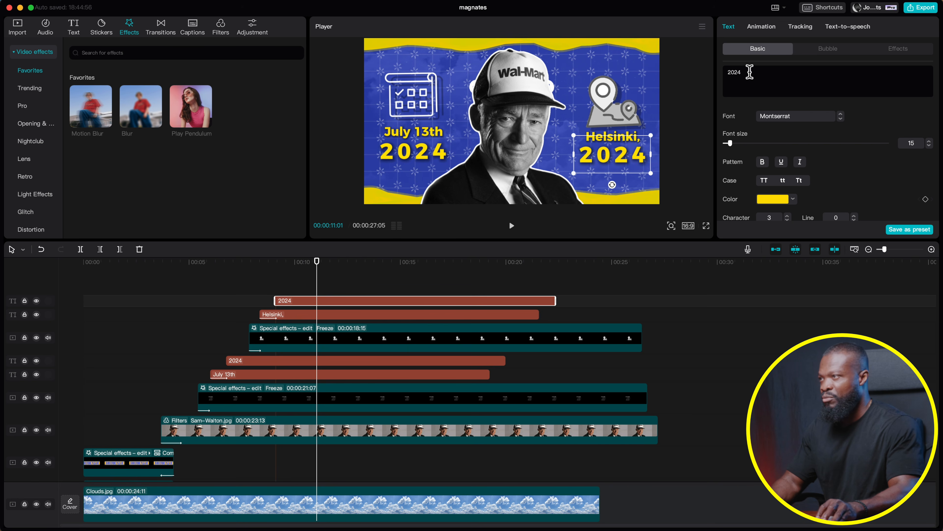
{"action": "left_click_drag", "start_coordinate": [713, 76], "coordinate": [698, 75]}
{"action": "type", "text": "F"}
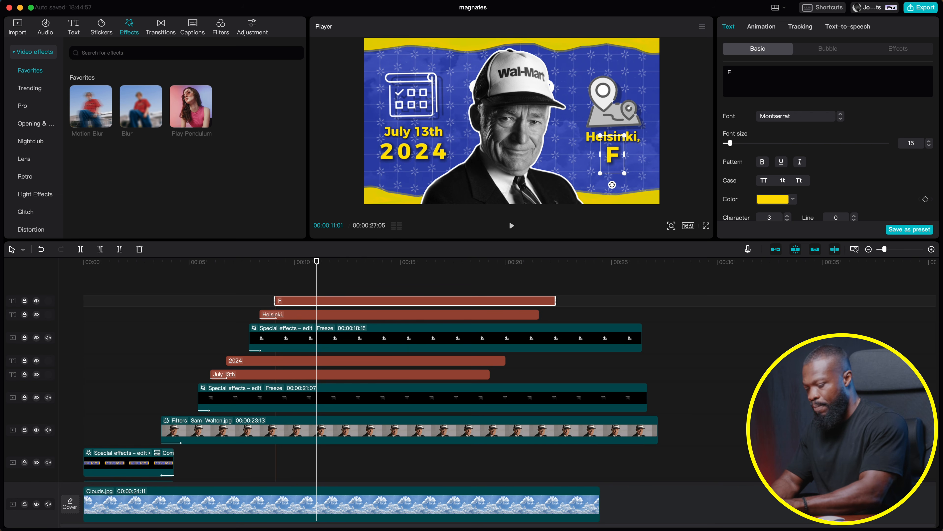
{"action": "type", "text": "INLAND"}
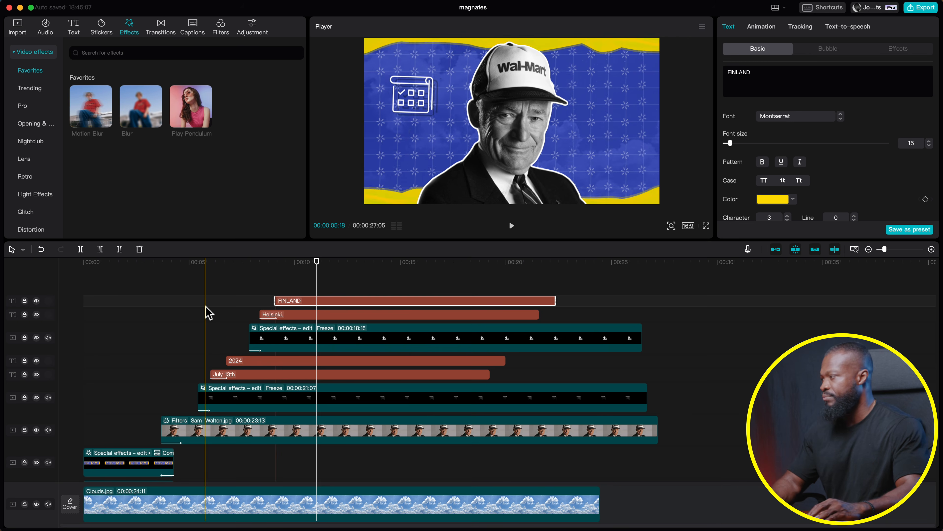
Play back the icon and text entrances, and shift the location icon and its text clips slightly earlier on the timeline
{"action": "left_click", "coordinate": [206, 315]}
{"action": "key", "text": "space"}
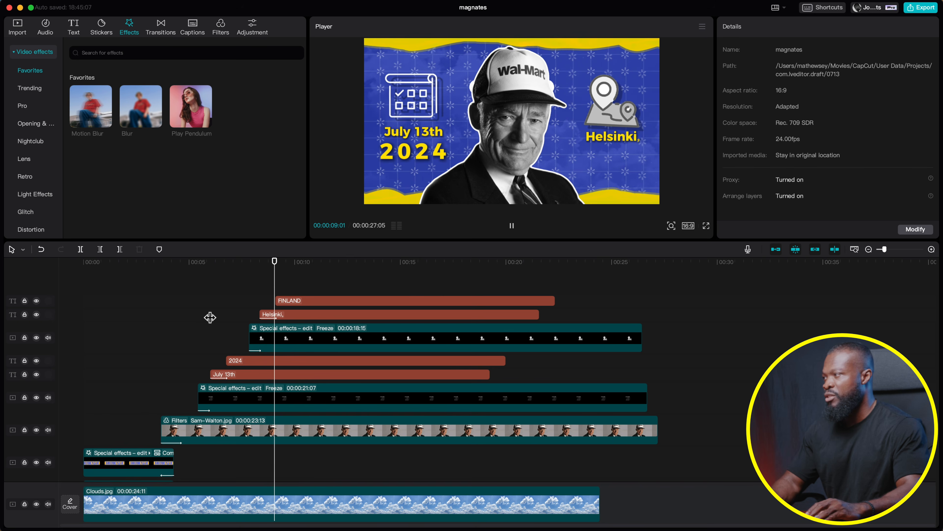
{"action": "left_click", "coordinate": [444, 141]}
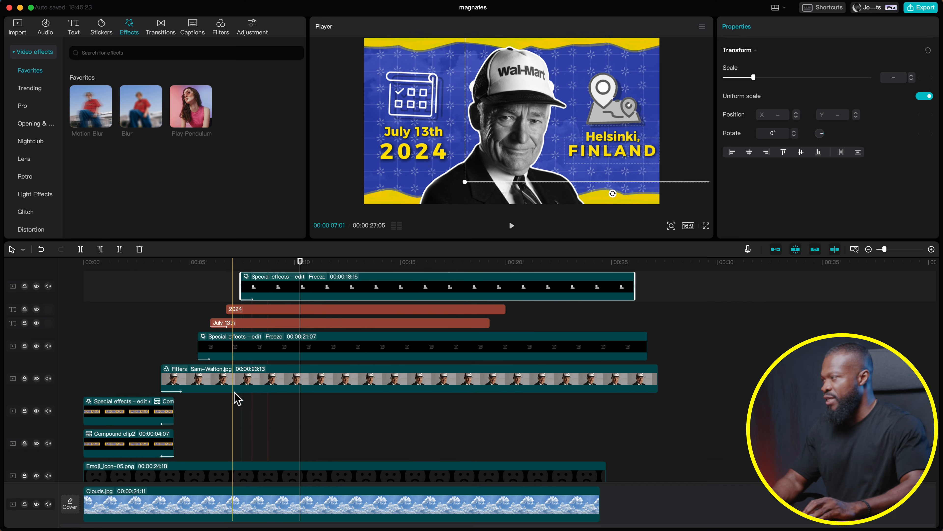
Add a Blur effect clip at the timeline start, between the SUBSCRIBE PLEASE compound clips and the emoji tracks
{"action": "scroll", "coordinate": [248, 383], "scroll_direction": "down", "scroll_amount": 4}
{"action": "scroll", "coordinate": [301, 410], "scroll_direction": "down", "scroll_amount": 6}
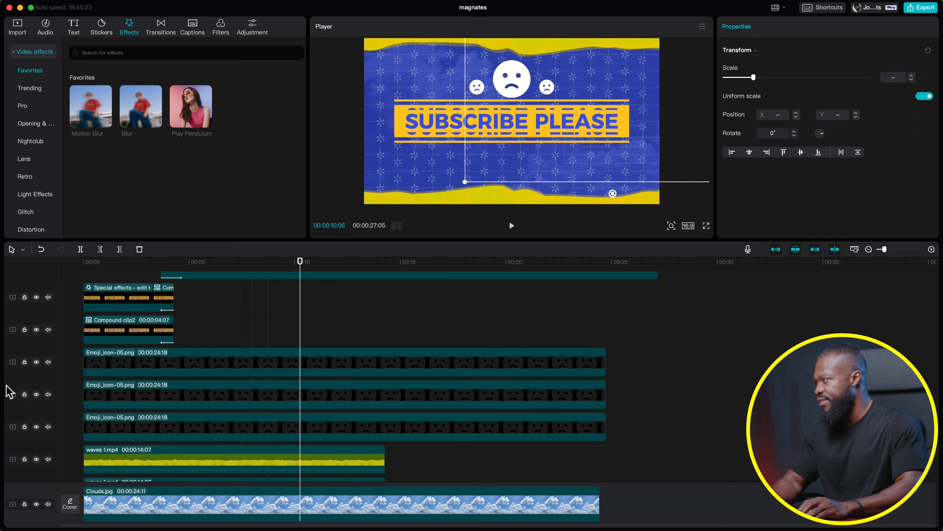
{"action": "mouse_move", "coordinate": [139, 108]}
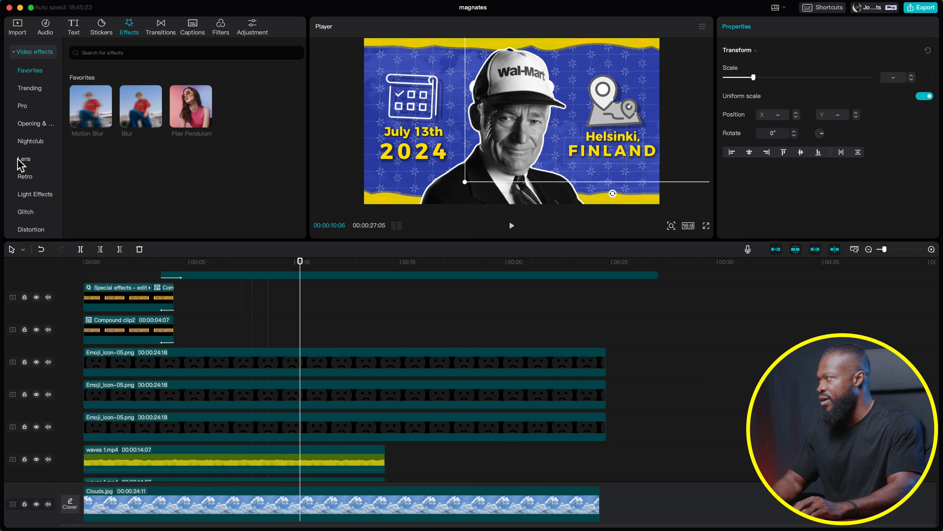
{"action": "left_click_drag", "start_coordinate": [140, 107], "coordinate": [88, 350]}
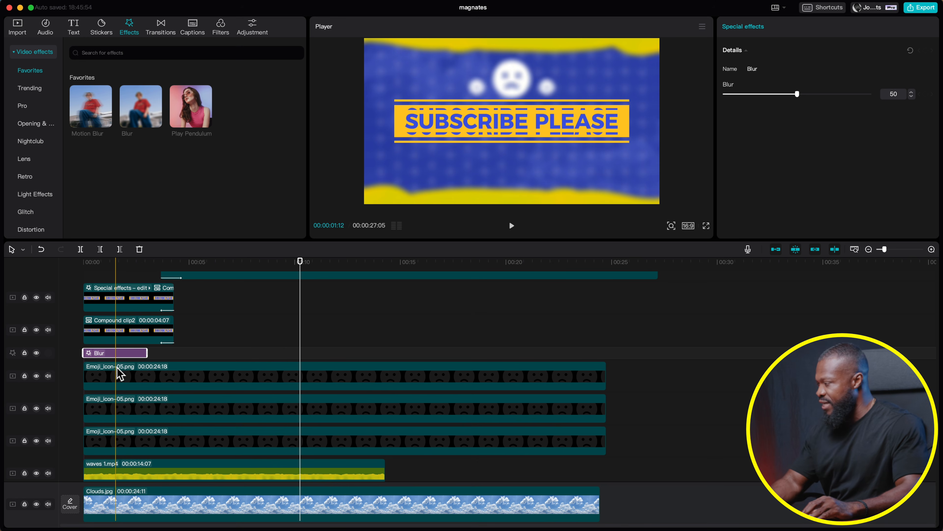